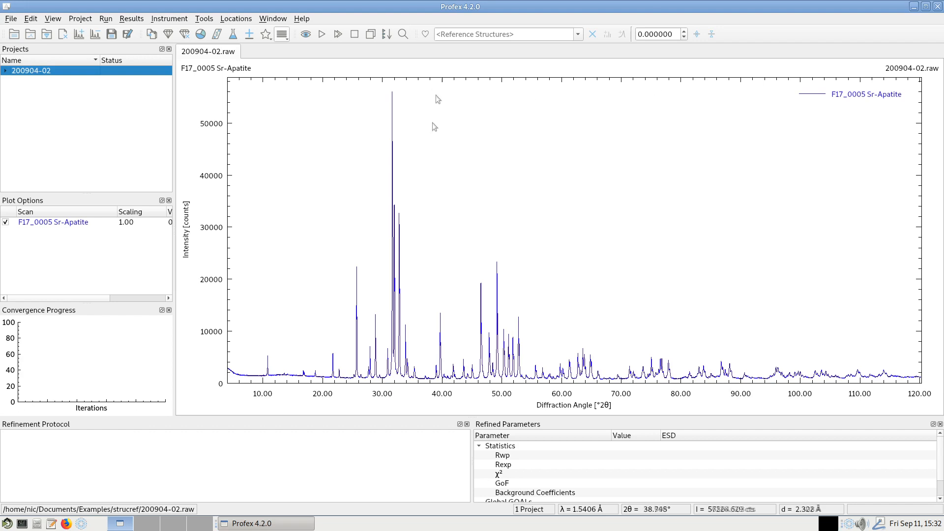
Step: Overlay the Apatite-OH reference structure on the measured scan and compare its lines with the peaks between about 23 and 40° 2θ
click(470, 36)
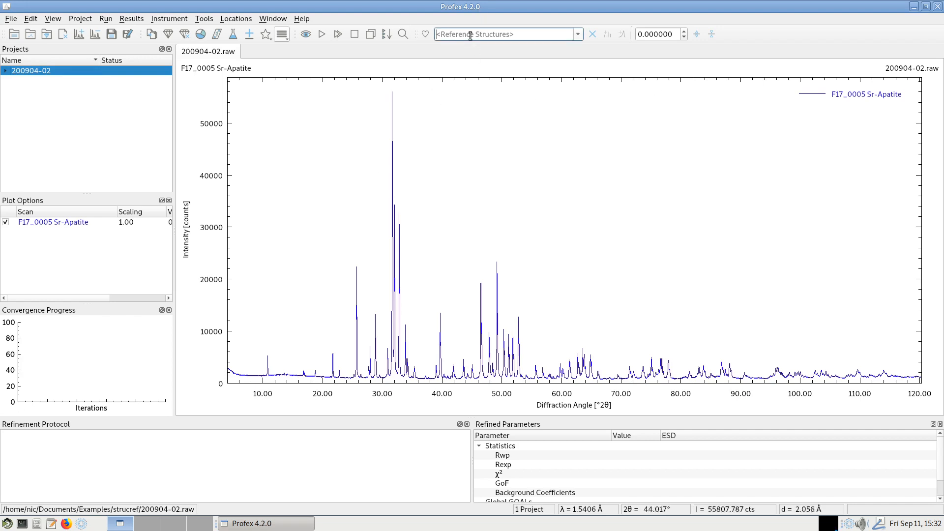
text(Apatite-OH)
key(Return)
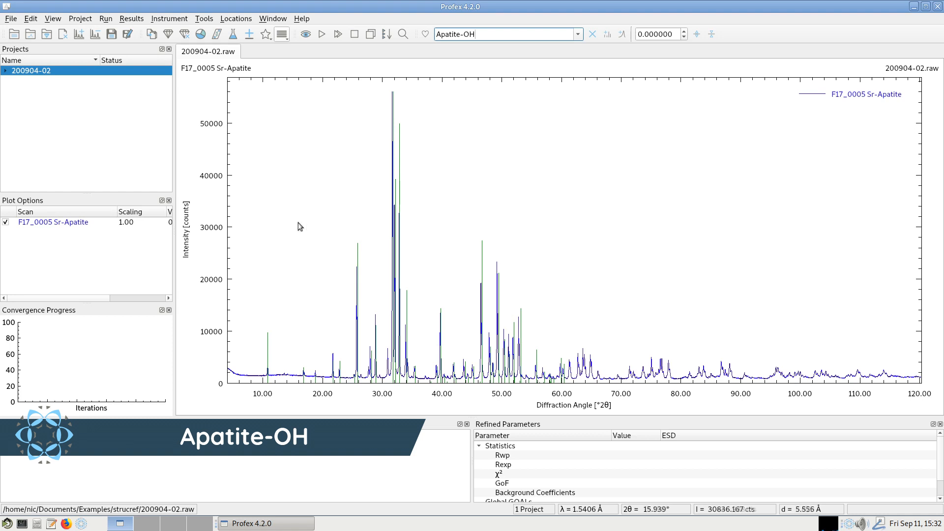
drag(341, 108, 445, 474)
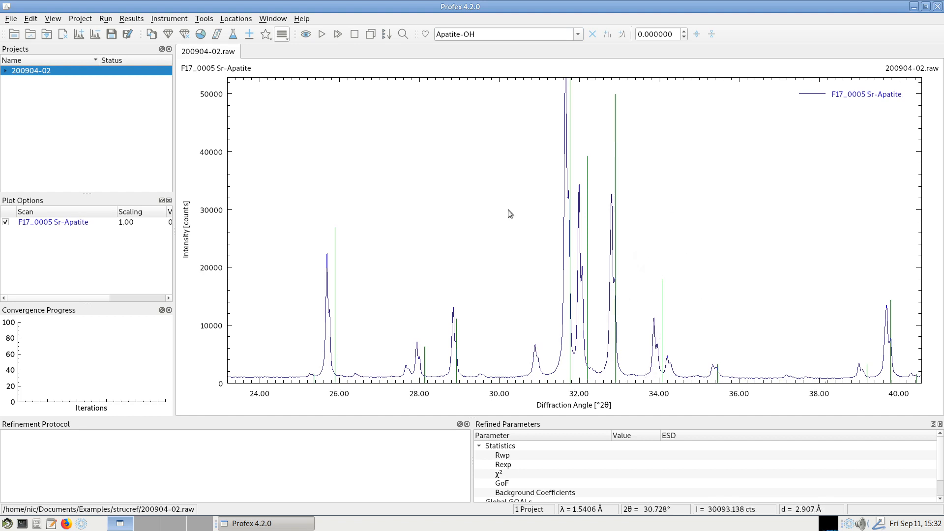
right_click(395, 197)
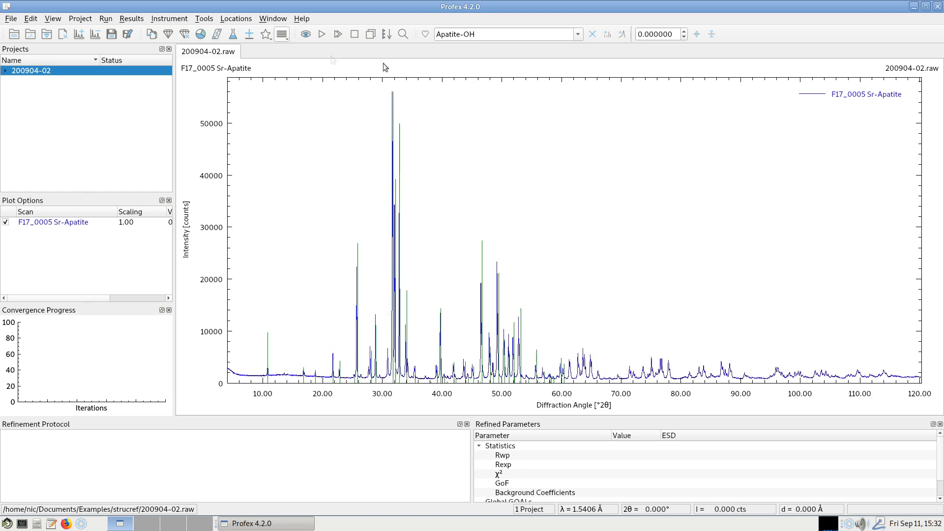
Step: Add the Apatite-OH phase with a default control file for the RMS-D8-ADS-15-LynxEyeXE instrument configuration and run the refinement
click(249, 34)
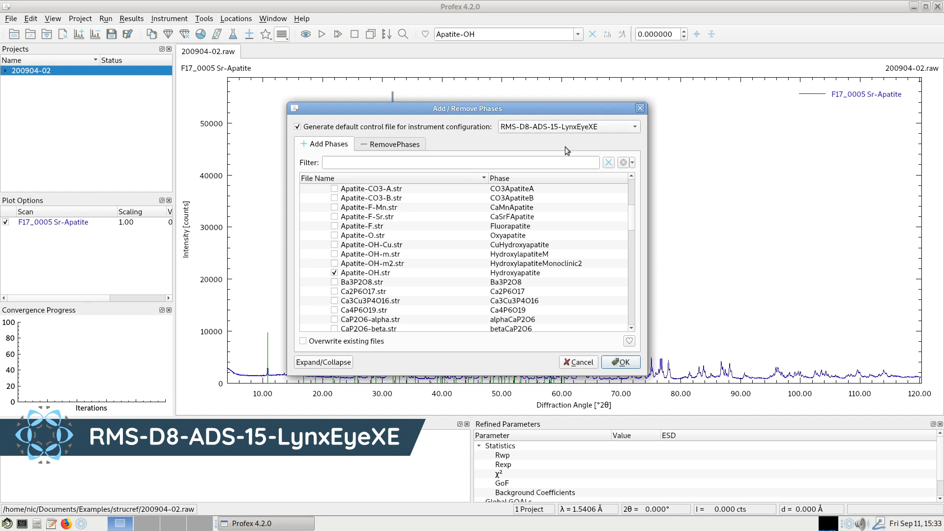
click(625, 362)
click(323, 36)
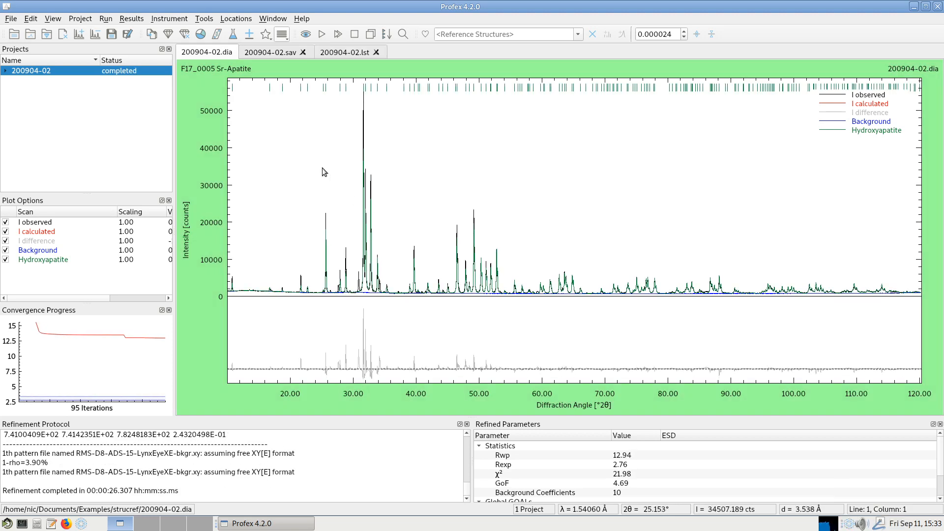
Step: Compare the unfitted peaks with the TCP-alpha reference structure and settle on TCP-beta as the reference overlay
scroll(318, 176, up, 5)
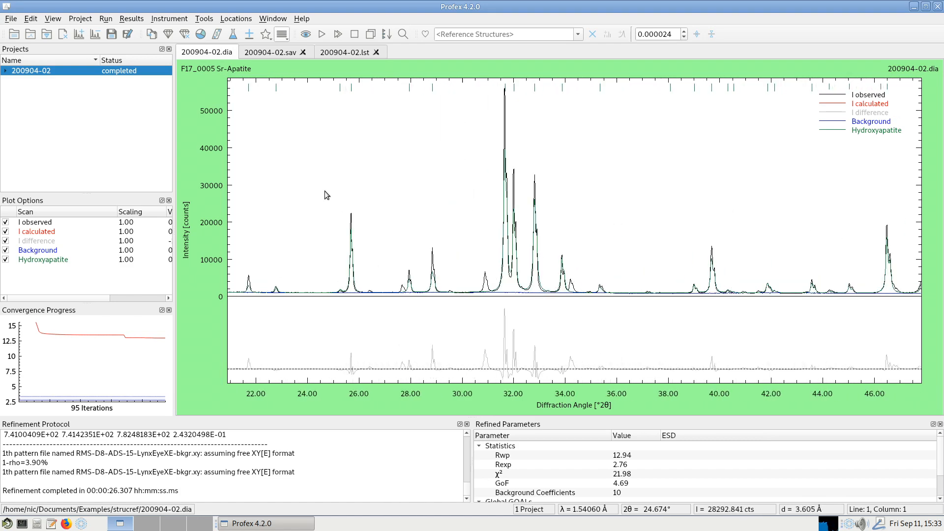
scroll(363, 191, up, 1)
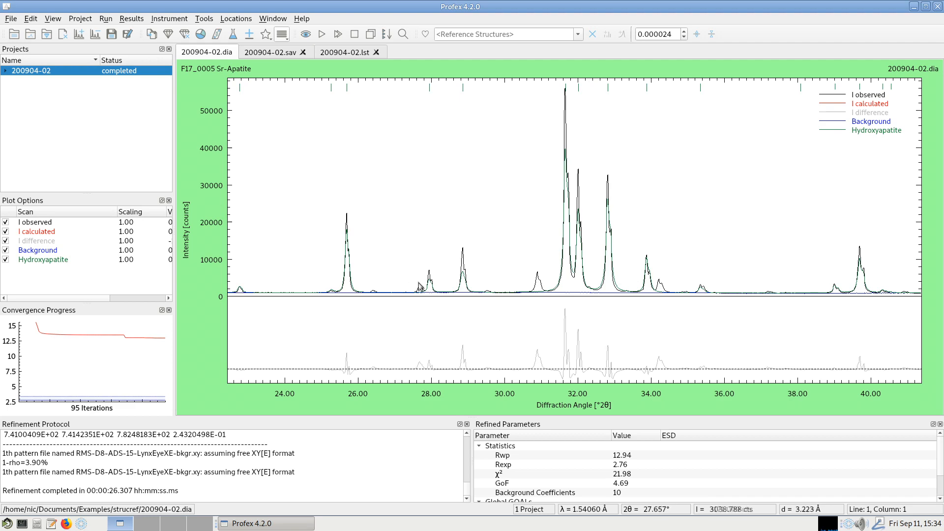
scroll(516, 170, down, 3)
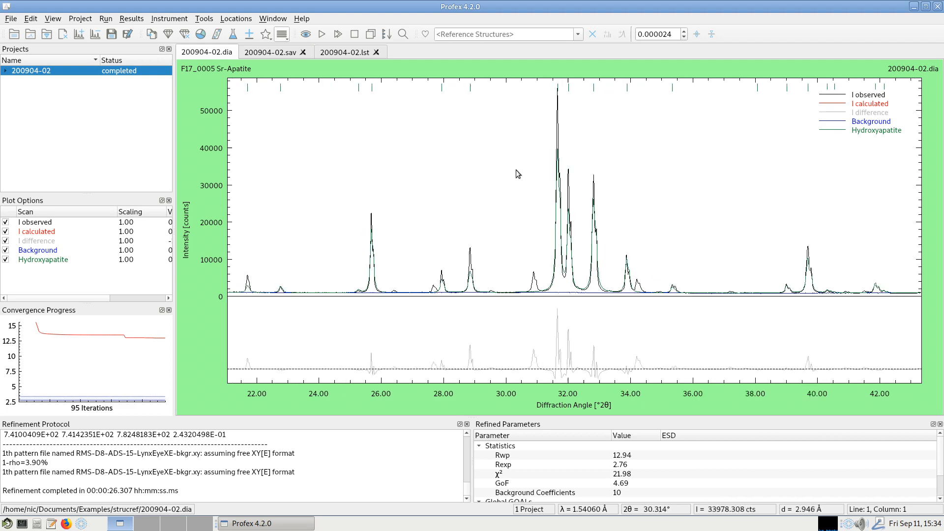
click(458, 35)
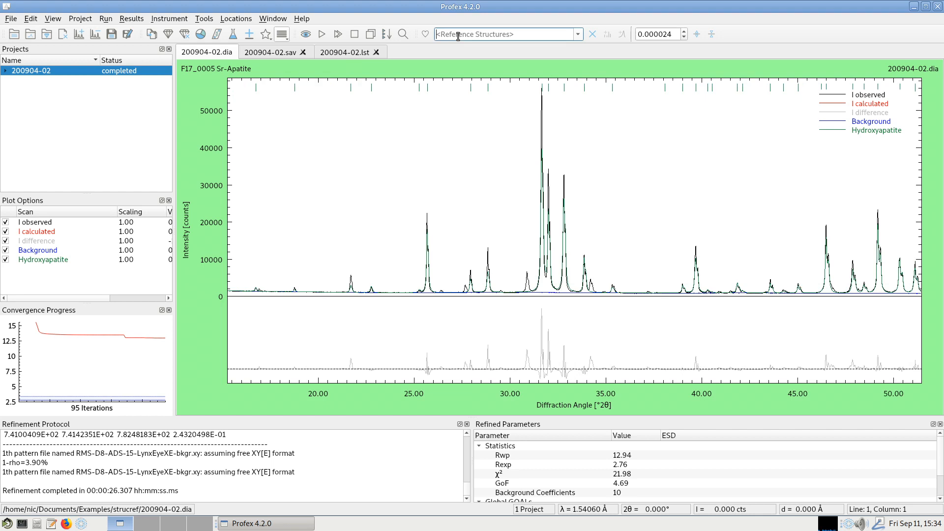
text(tcp-alpha)
key(Return)
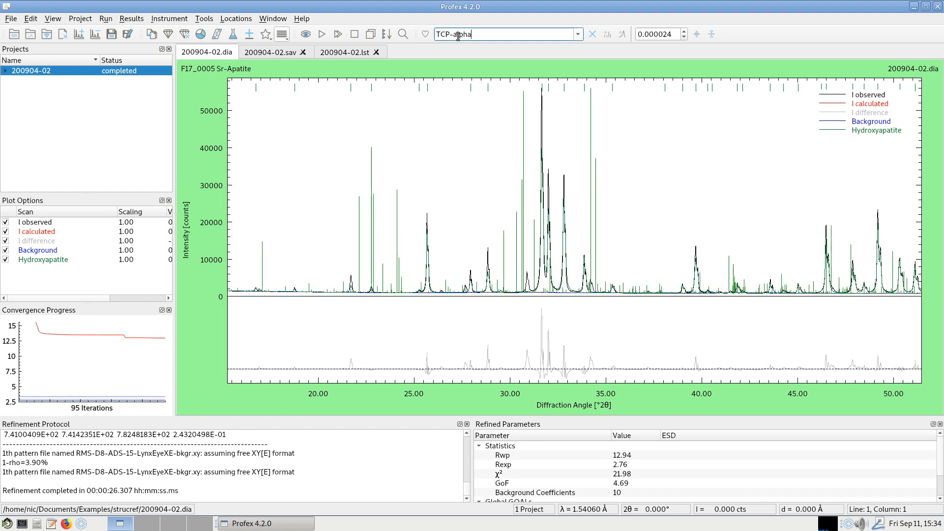
key(Down)
key(Down)
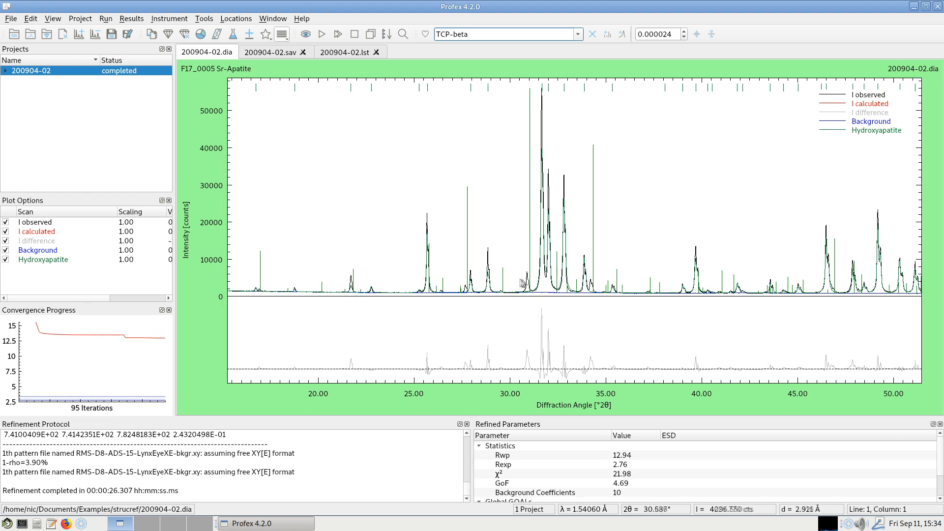
Step: Add the TCP-beta phase to the project and run the refinement again
click(250, 33)
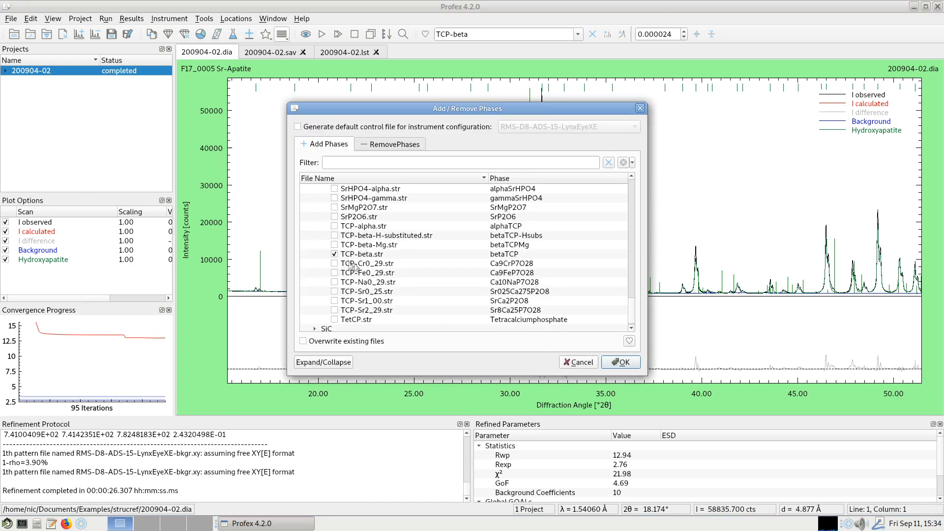
click(622, 364)
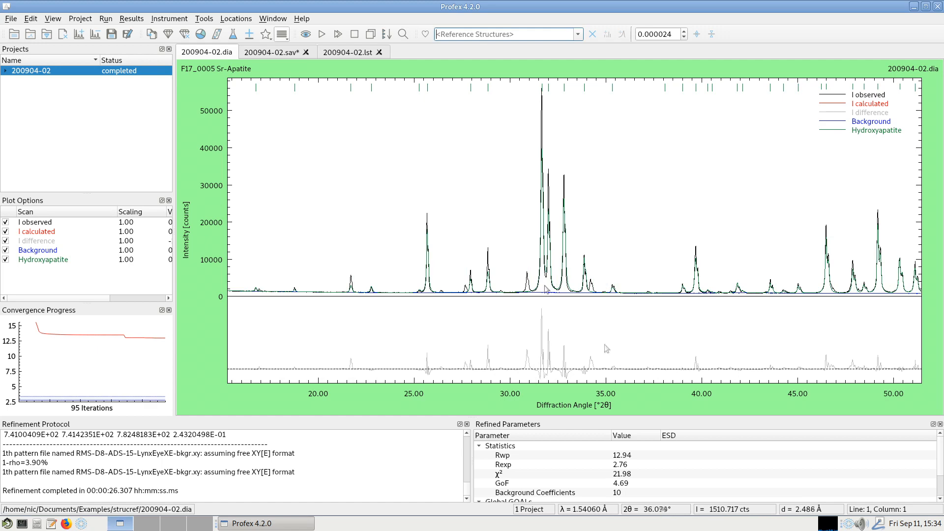
click(322, 34)
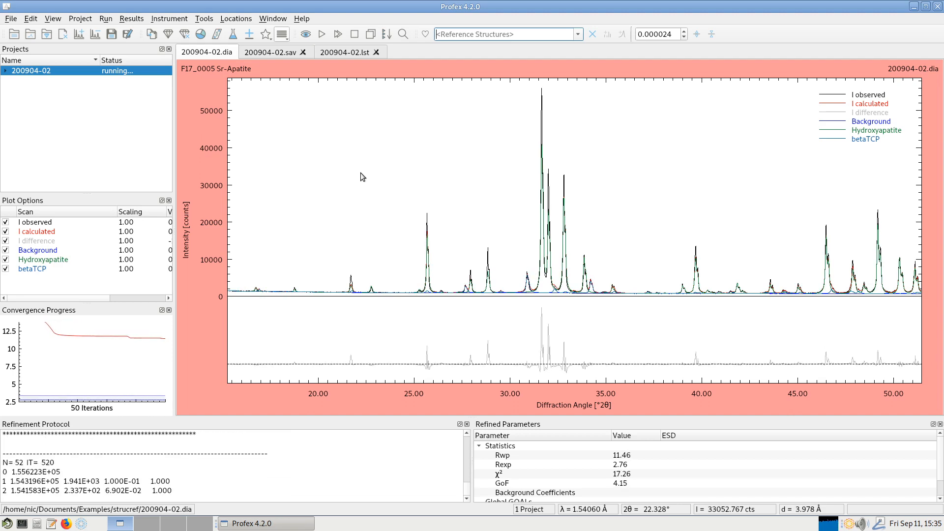
Step: Examine the observed, calculated and Hydroxyapatite curves around the main peaks between about 31 and 34° 2θ
right_click(361, 173)
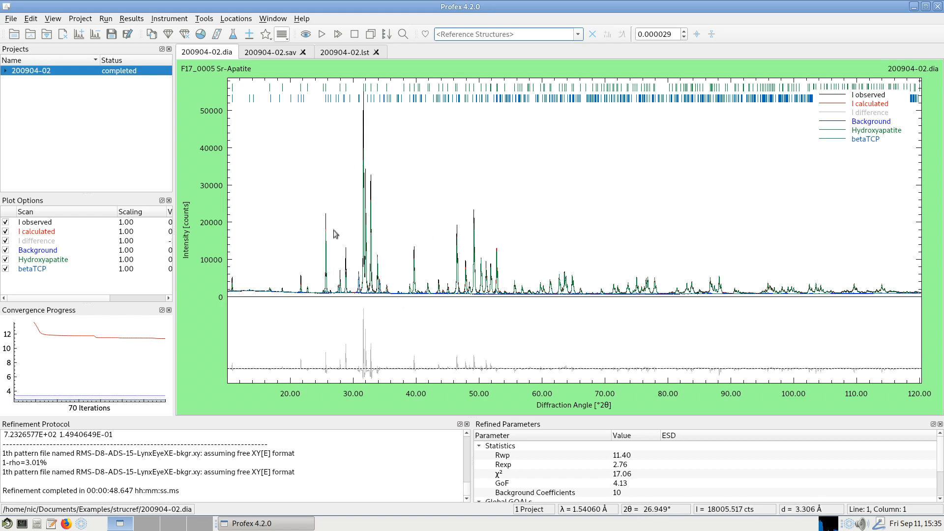
scroll(335, 228, up, 3)
scroll(337, 223, up, 1)
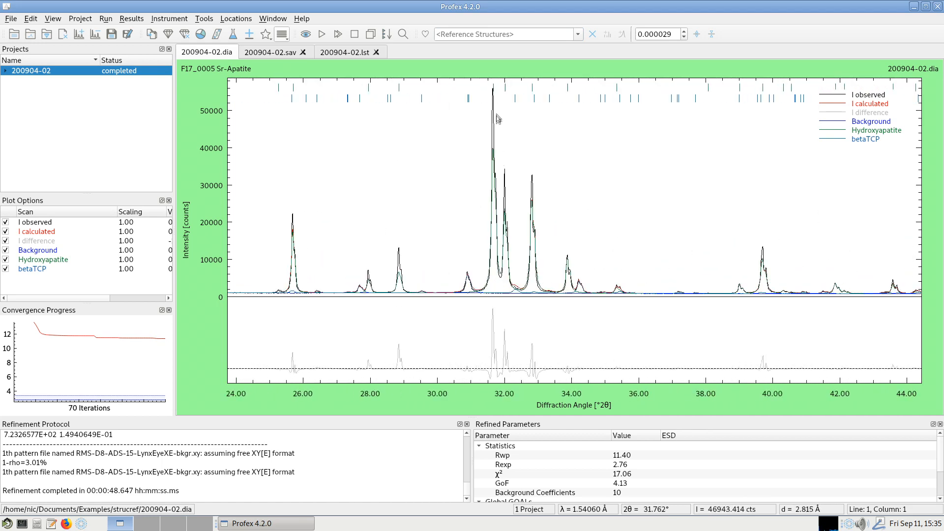
drag(466, 84, 567, 396)
scroll(698, 131, down, 1)
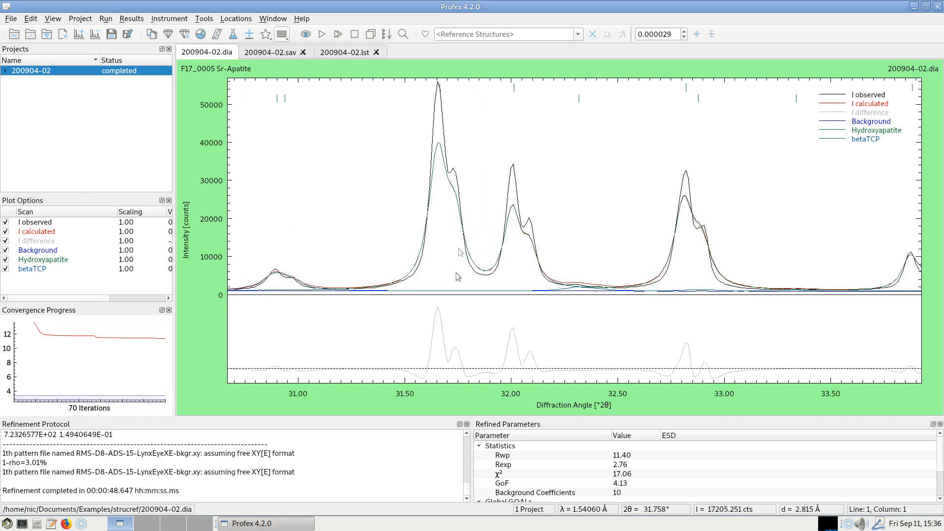
click(62, 261)
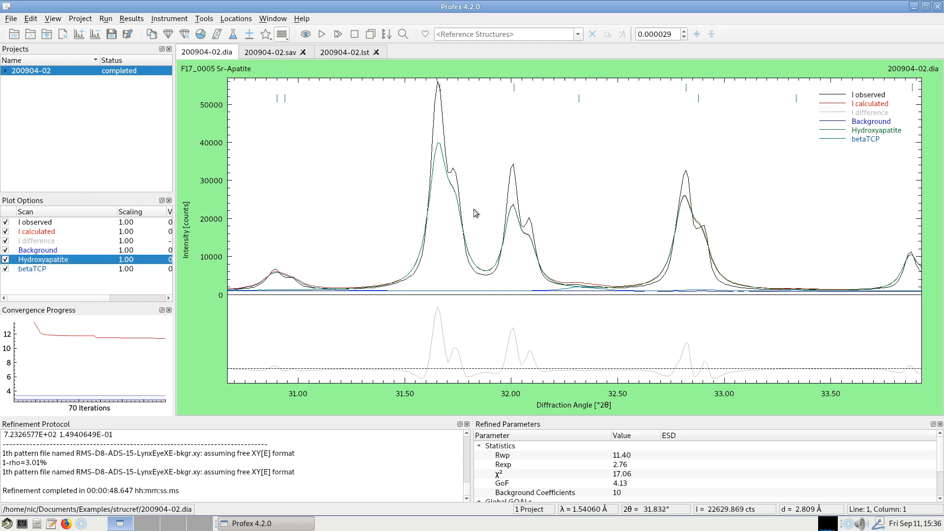
right_click(532, 191)
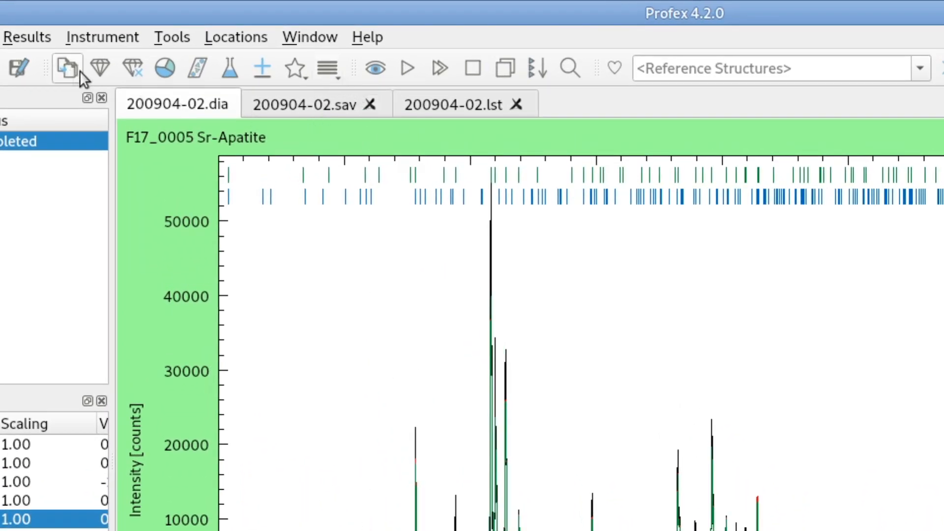
Step: Open the project's structure files and set parameter k2 in Apatite-OH.str to refine isotropically
click(100, 70)
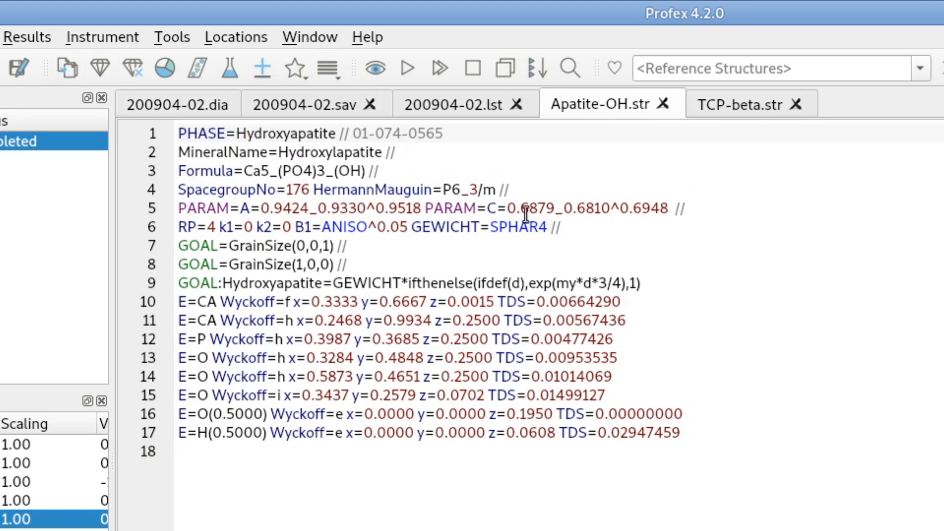
click(302, 226)
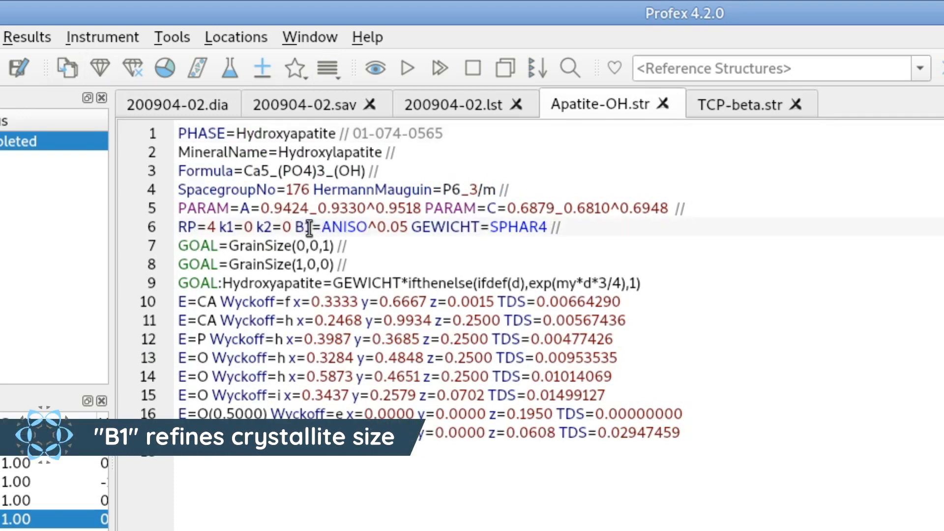
drag(322, 227, 370, 220)
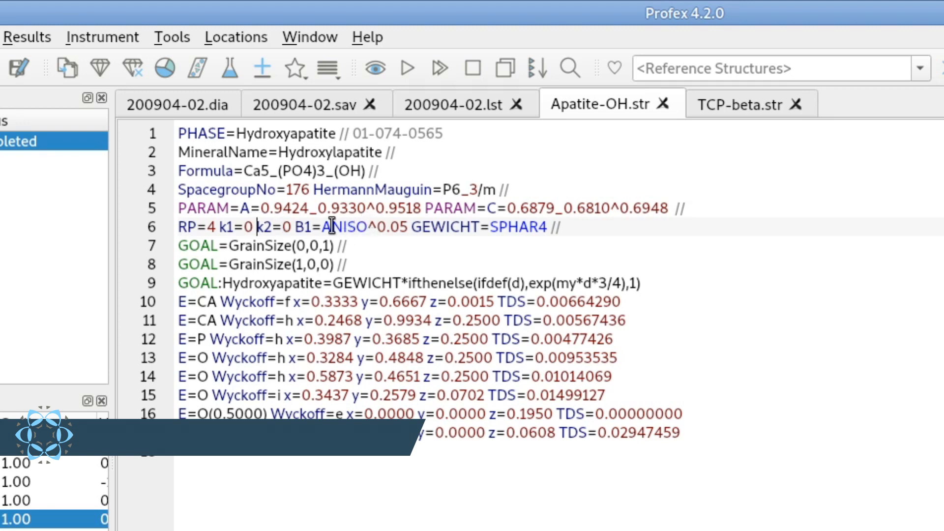
right_click(275, 226)
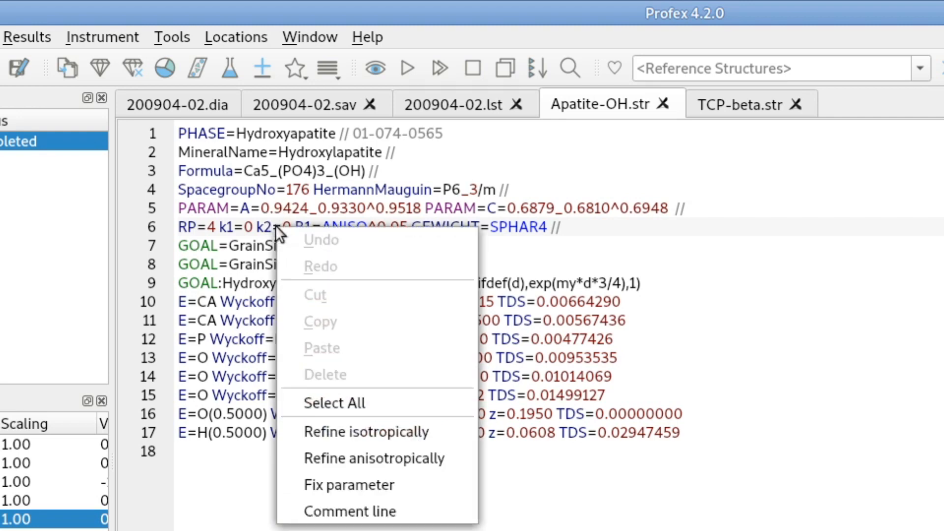
click(371, 432)
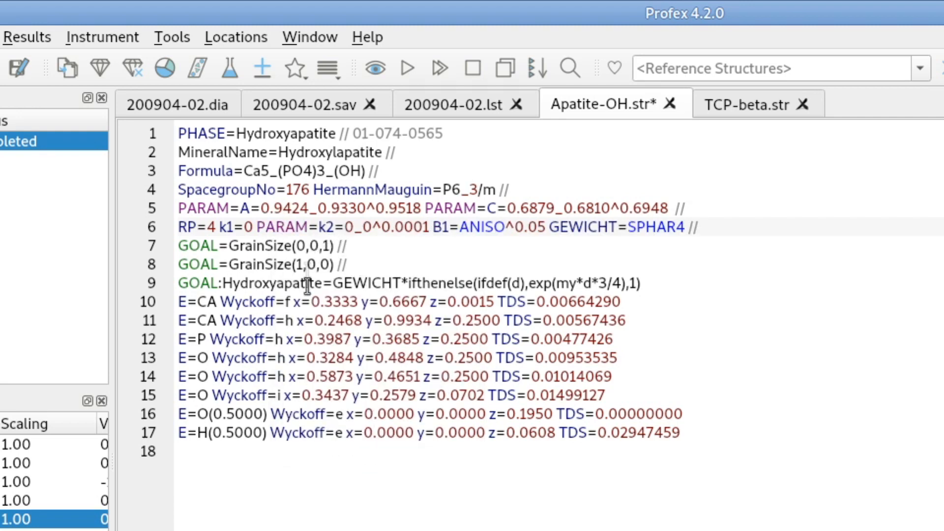
Step: Change GEWICHT in Apatite-OH.str to SPHAR0
click(664, 227)
key(Right)
key(Right)
key(BackSpace)
text(2)
key(BackSpace)
text(0)
Step: Change GEWICHT in TCP-beta.str to SPHAR0
click(731, 106)
click(581, 227)
key(Delete)
text(2)
key(BackSpace)
text(0)
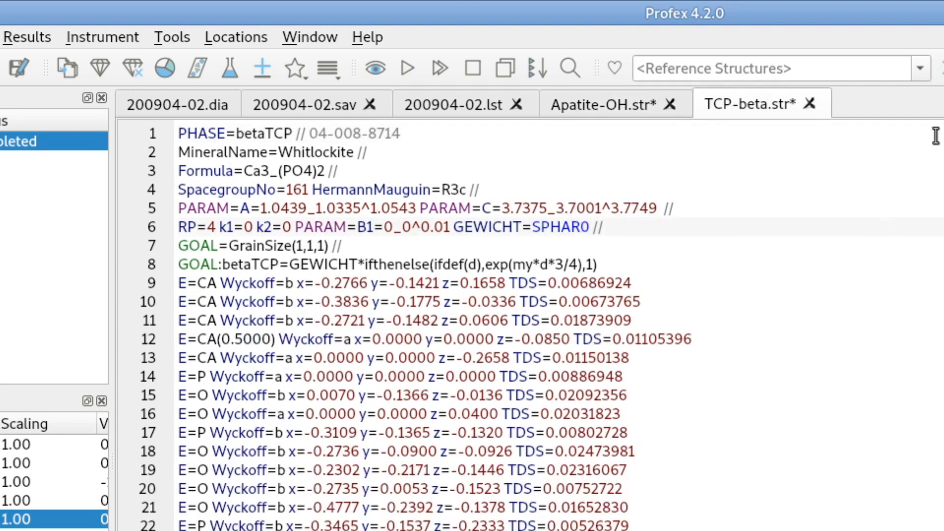
Step: Rerun the refinement with the edited structure files and inspect the fit between about 30 and 35.5° 2θ
click(566, 103)
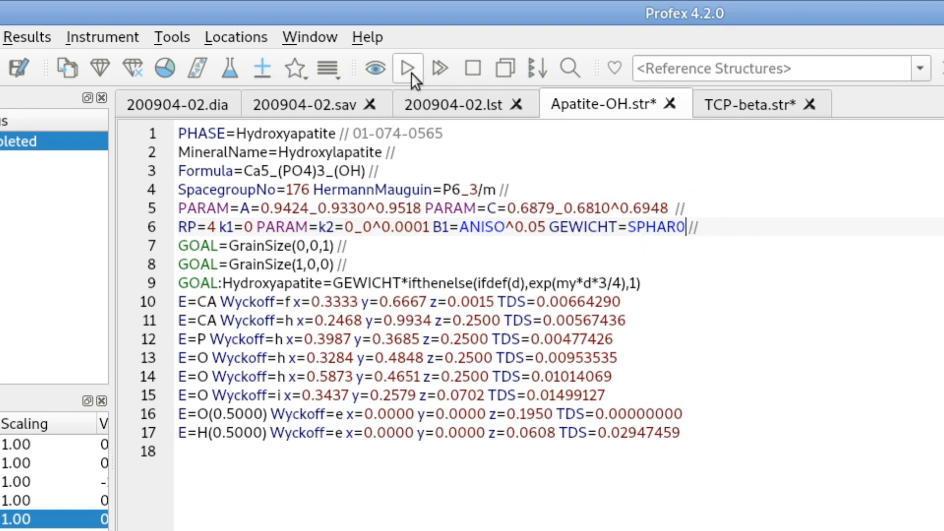
click(310, 227)
drag(319, 226, 333, 227)
click(346, 221)
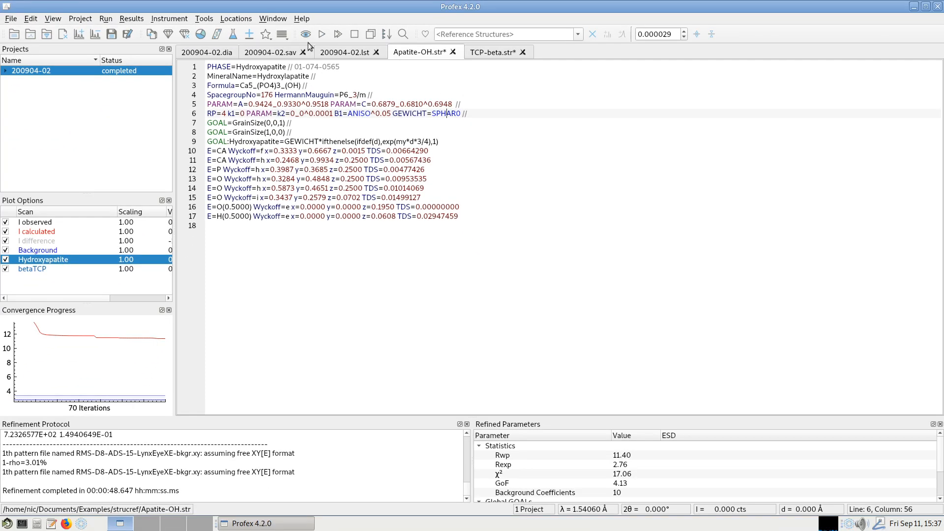
click(323, 36)
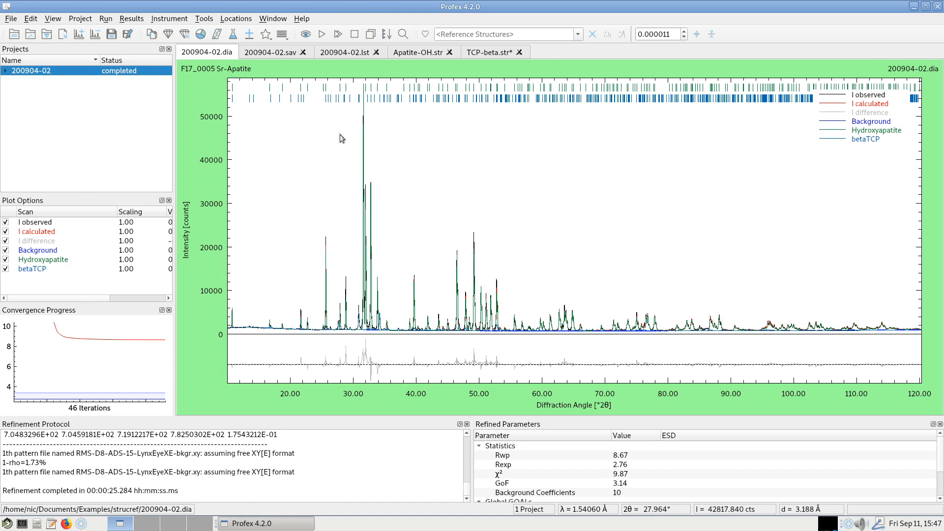
drag(346, 142, 400, 327)
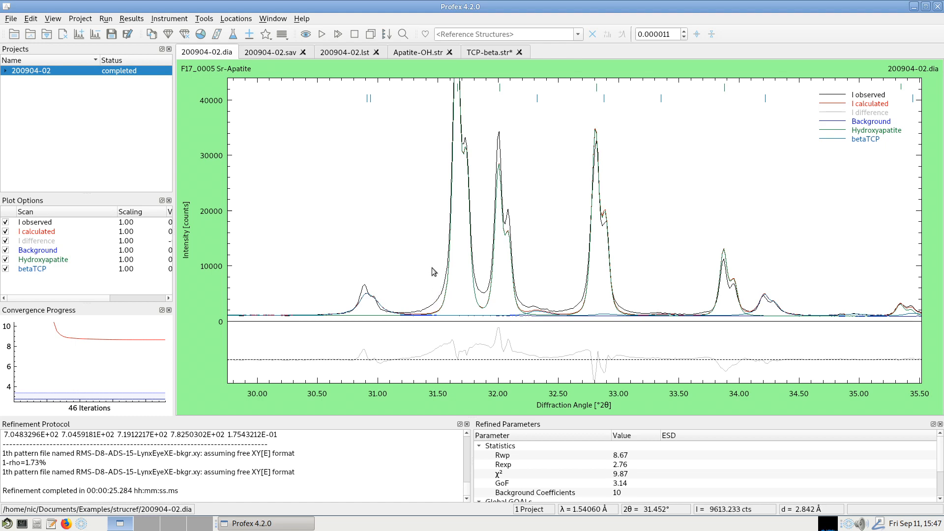
right_click(370, 159)
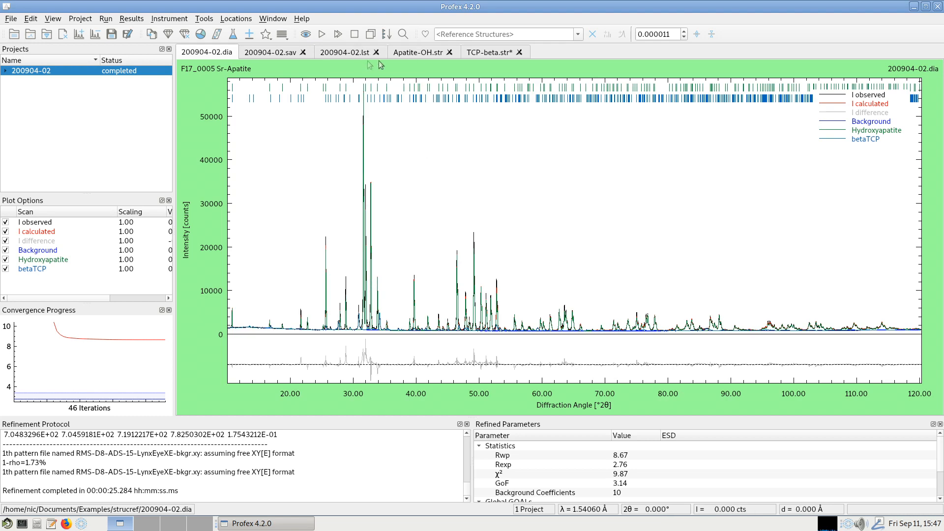
Step: Set the starting value of lattice parameter A in Apatite-OH.str to the refined value 0.9445697 from 200904-02.lst
click(414, 52)
click(252, 102)
drag(252, 102, 268, 103)
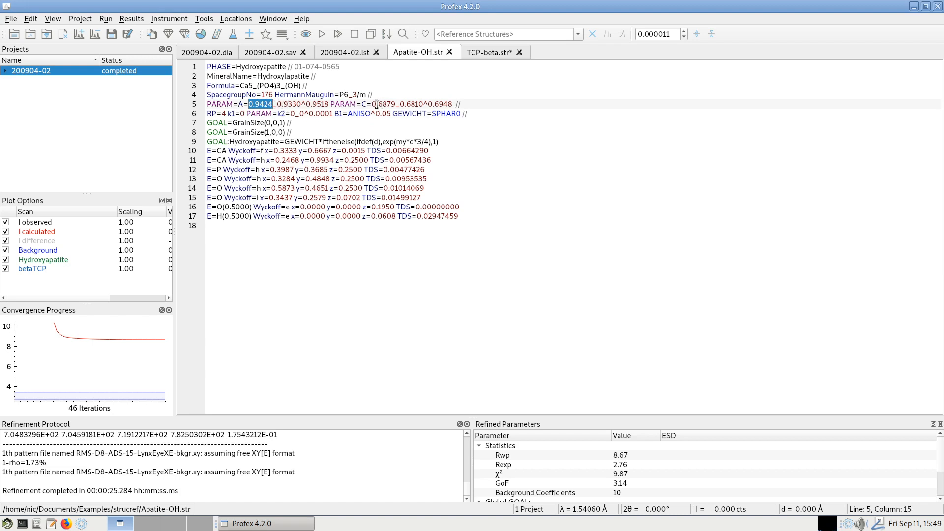
drag(377, 105, 382, 105)
click(362, 54)
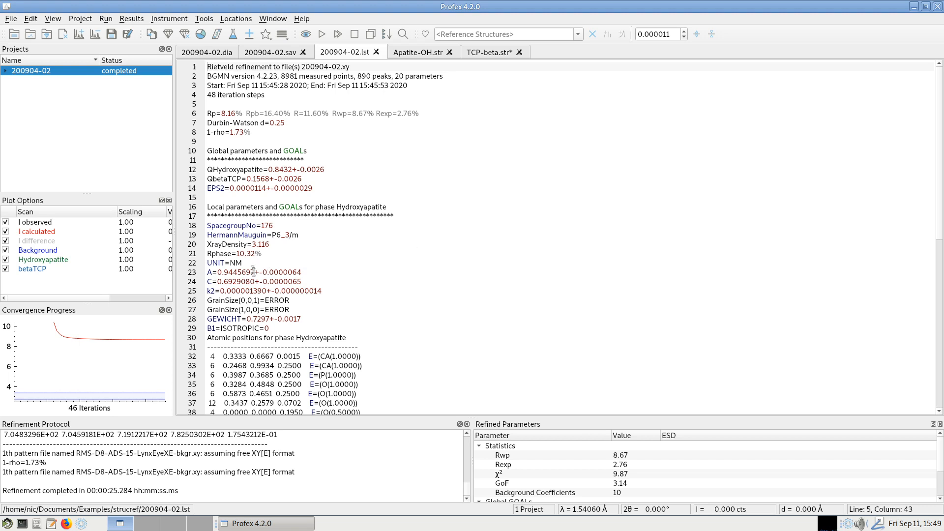
drag(224, 273, 242, 274)
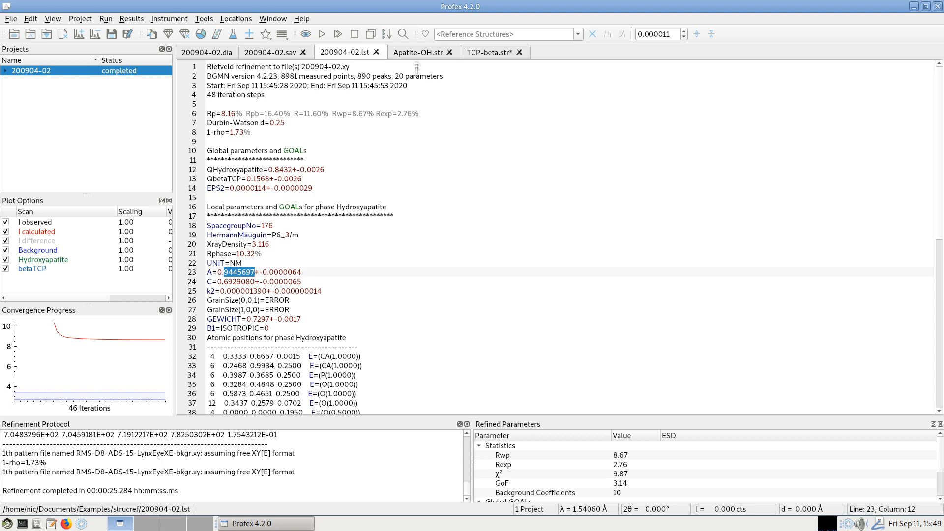
click(419, 52)
drag(254, 104, 274, 104)
text(9445697)
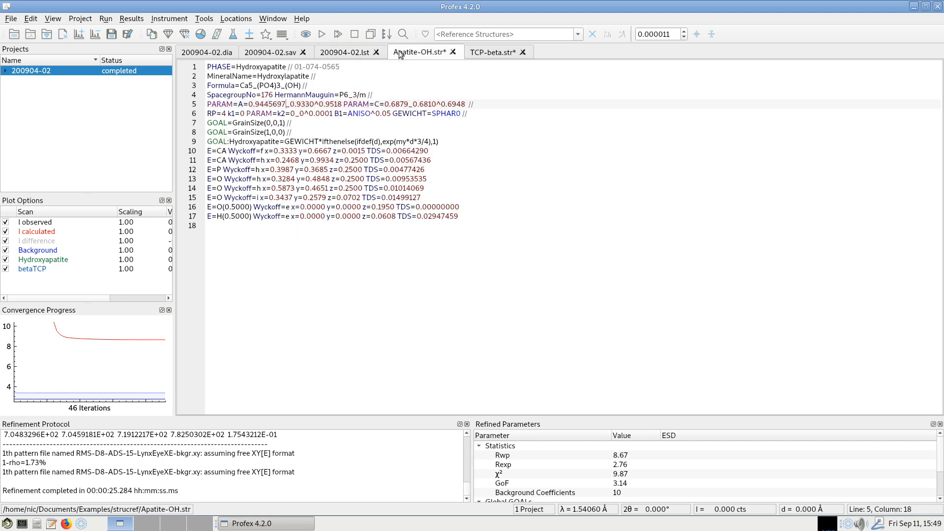
Step: Set the starting value of lattice parameter C in Apatite-OH.str to the refined value 0.6929080 from 200904-02.lst
click(359, 53)
drag(224, 283, 254, 283)
click(427, 53)
drag(391, 104, 409, 104)
text(6929080)
Step: Set the starting value of lattice parameter A in TCP-beta.str to the refined betaTCP value 1.047334 from 200904-02.lst
click(344, 52)
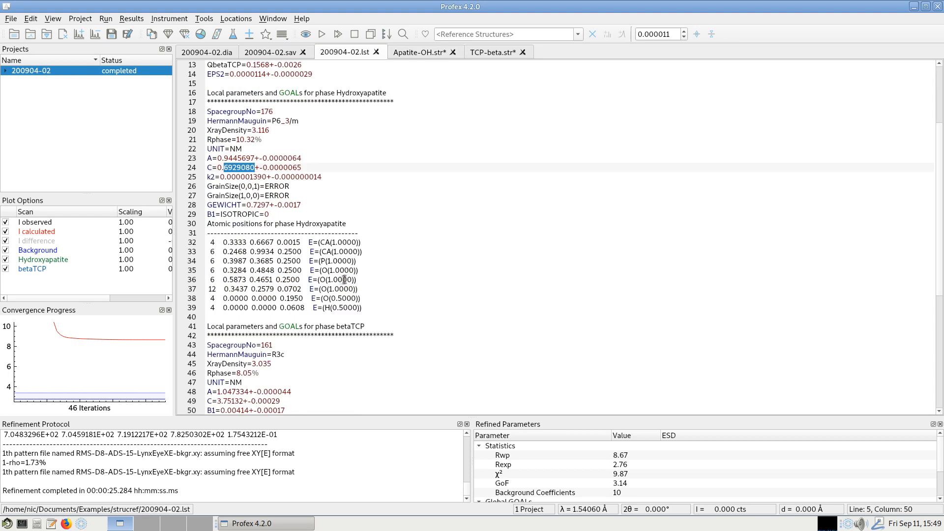
scroll(217, 392, down, 4)
drag(220, 280, 250, 279)
key(ctrl+c)
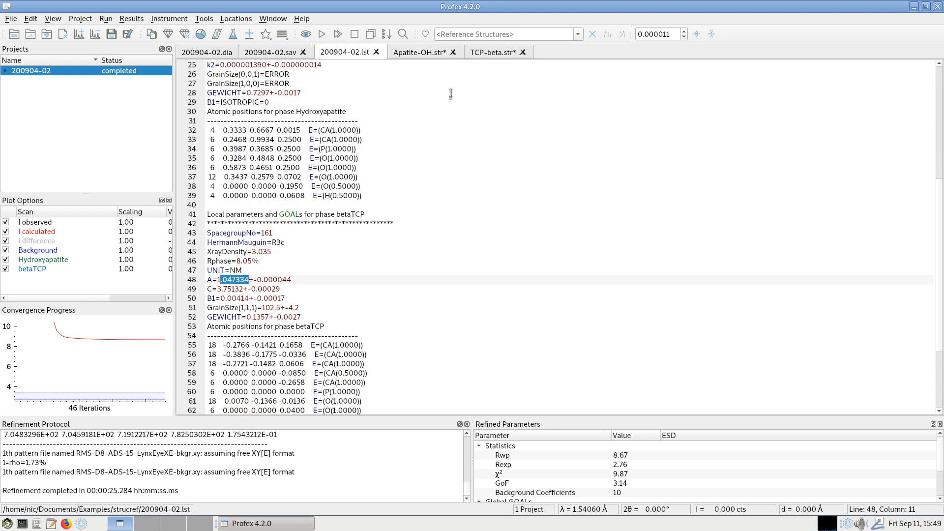
click(482, 53)
drag(250, 105, 280, 104)
key(ctrl+v)
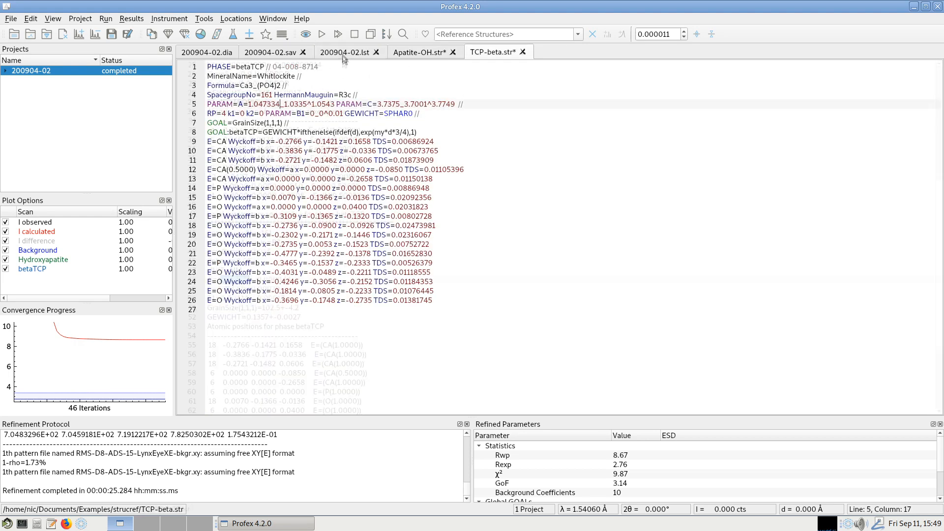
Step: Set the starting value of lattice parameter C in TCP-beta.str to the refined betaTCP value 3.75132 from 200904-02.lst
click(343, 54)
drag(217, 288, 244, 289)
key(ctrl+c)
click(494, 52)
drag(375, 104, 403, 105)
key(ctrl+v)
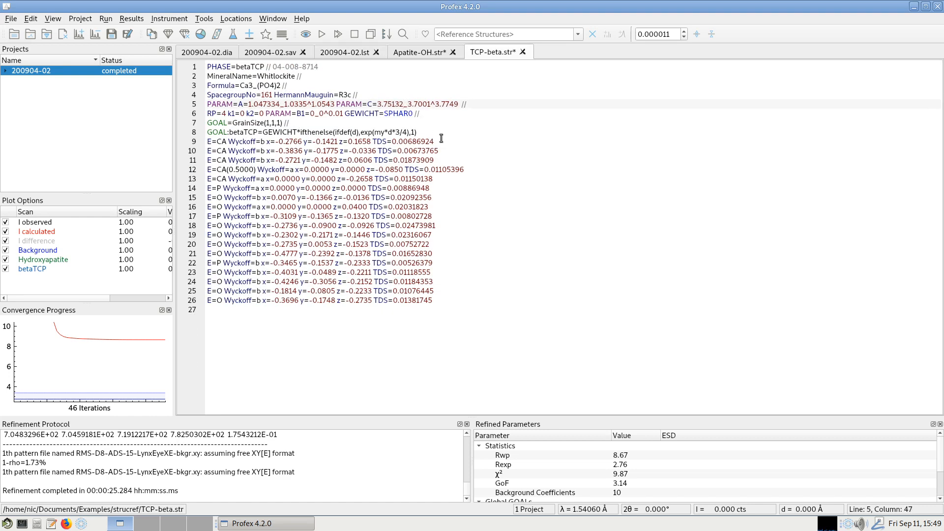
Step: Rerun the refinement with the updated lattice parameters and inspect the fit between about 29 and 36.5° 2θ
click(322, 34)
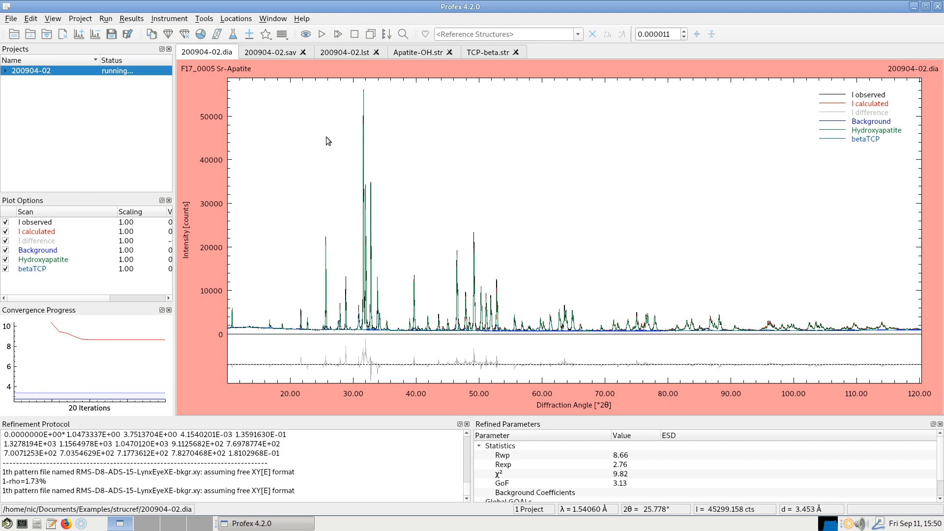
drag(347, 118, 395, 319)
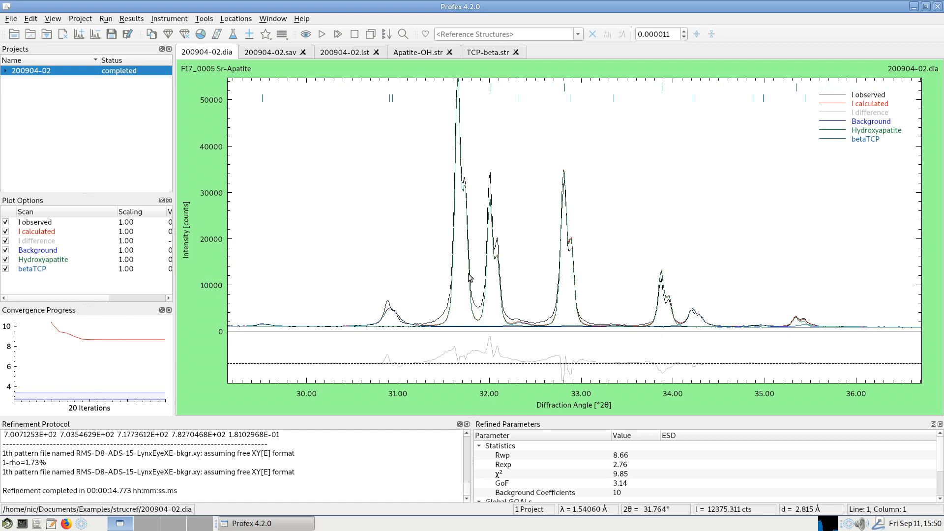
right_click(457, 303)
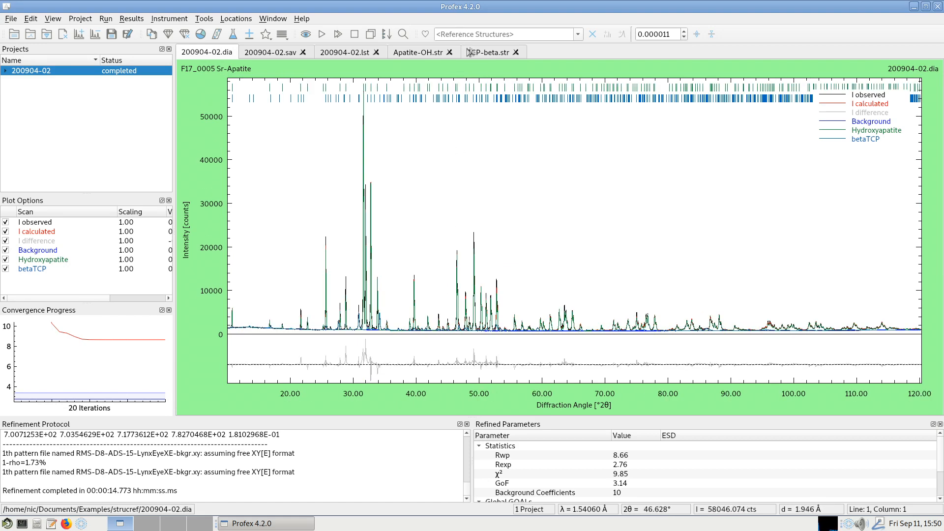
Step: Insert the Bi-modal crystallite size block in Apatite-OH.str on new blank lines below the GrainSize(1,0,0) goal
click(417, 54)
click(327, 130)
key(Return)
key(Return)
key(Return)
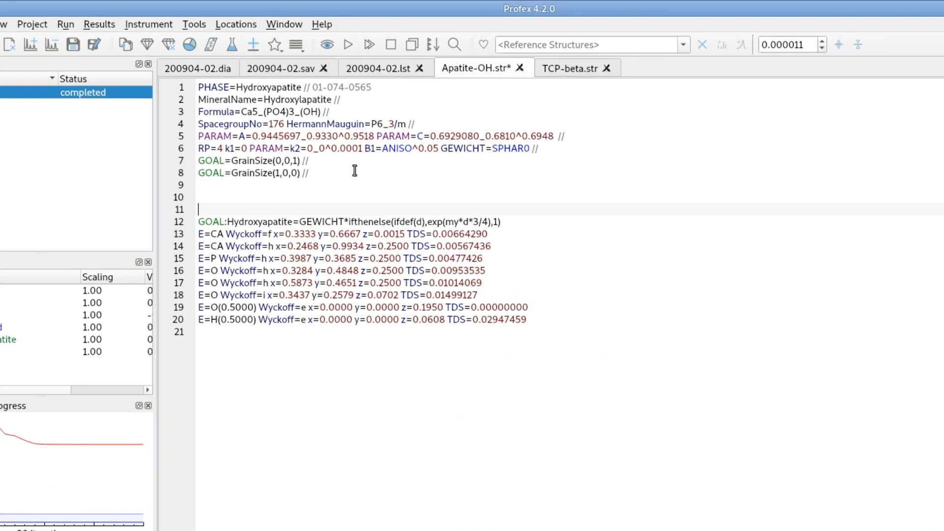
key(Up)
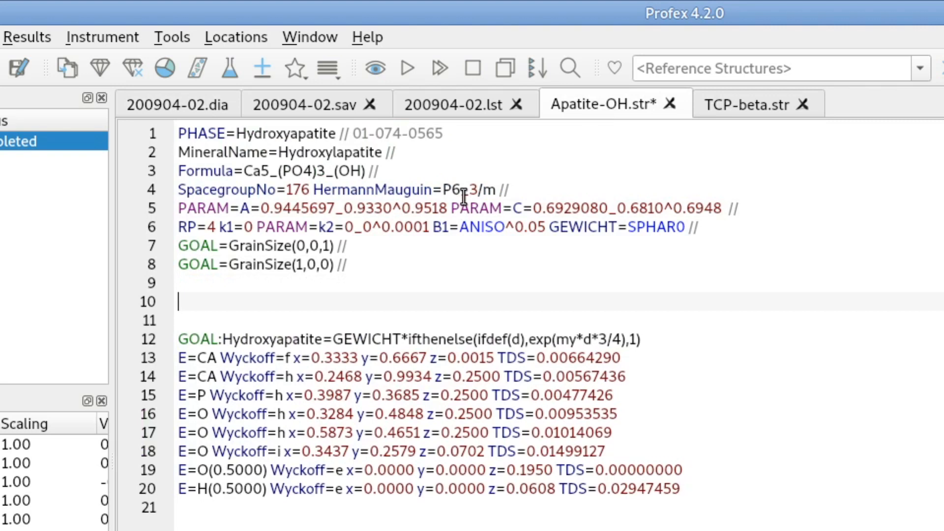
click(328, 66)
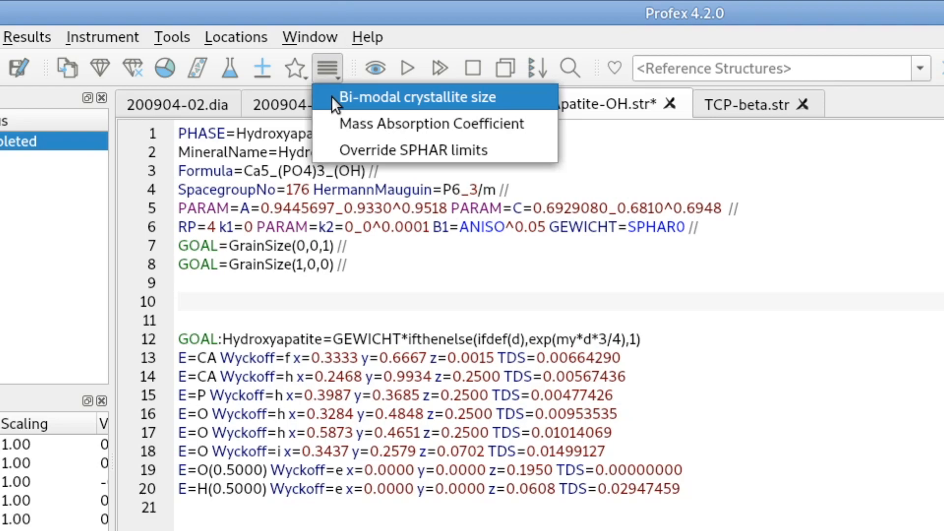
click(379, 97)
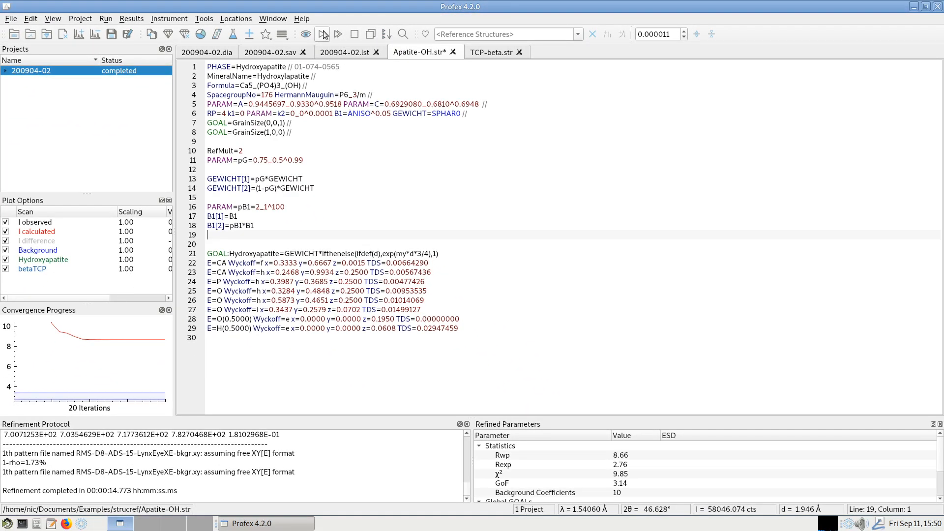
Step: Rerun the refinement with the bi-modal crystallite size model and inspect the fit around the main peaks
click(323, 34)
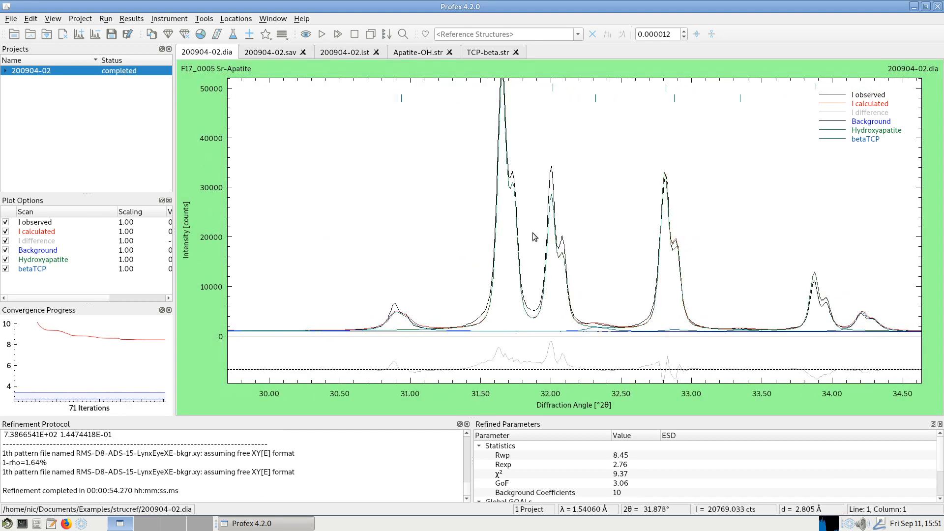
scroll(533, 233, down, 3)
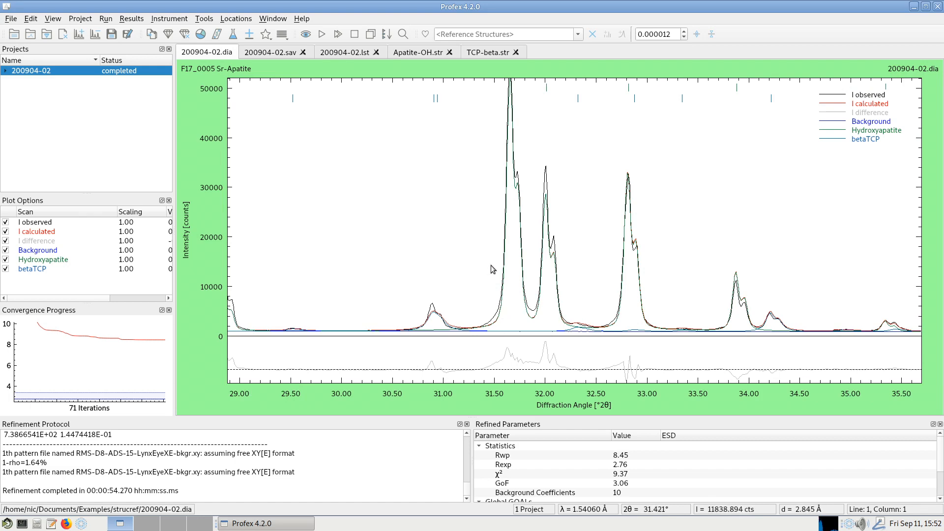
scroll(514, 204, down, 2)
scroll(514, 204, down, 2)
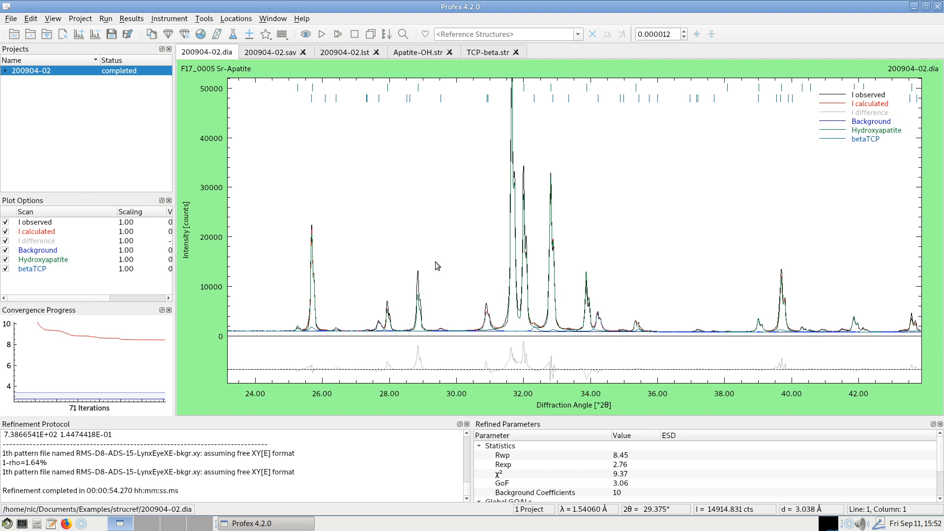
scroll(439, 261, down, 5)
drag(313, 235, 391, 398)
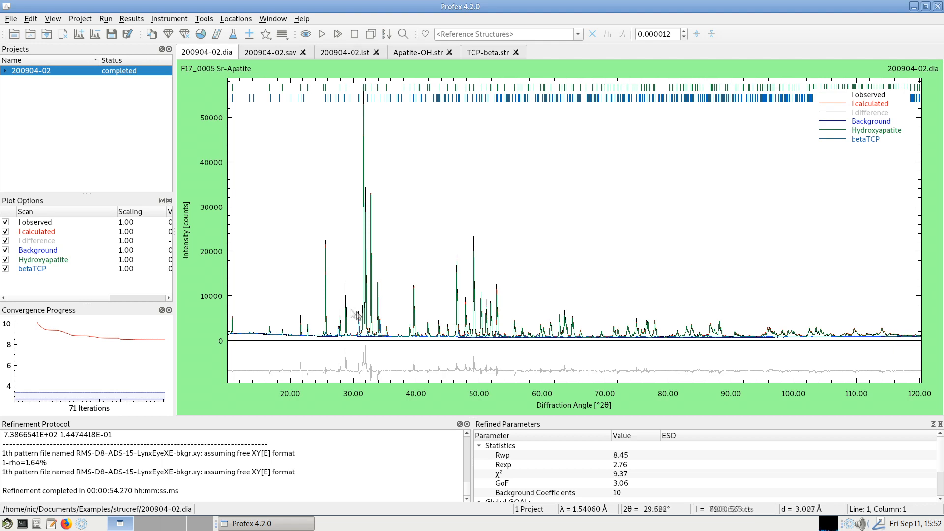
Step: Add RESOUT and FCFOUT output files for Apatite-OH.str in 200904-02.sav and rerun the refinement
click(271, 53)
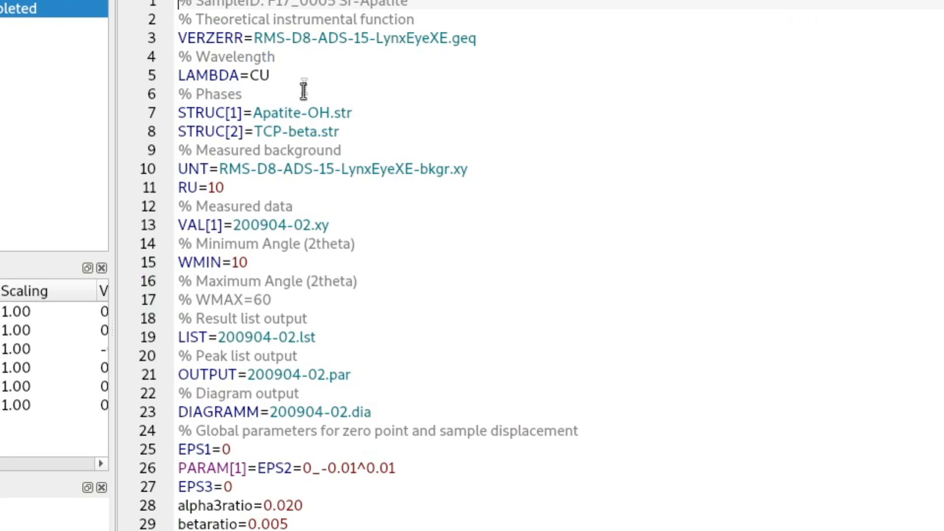
click(278, 112)
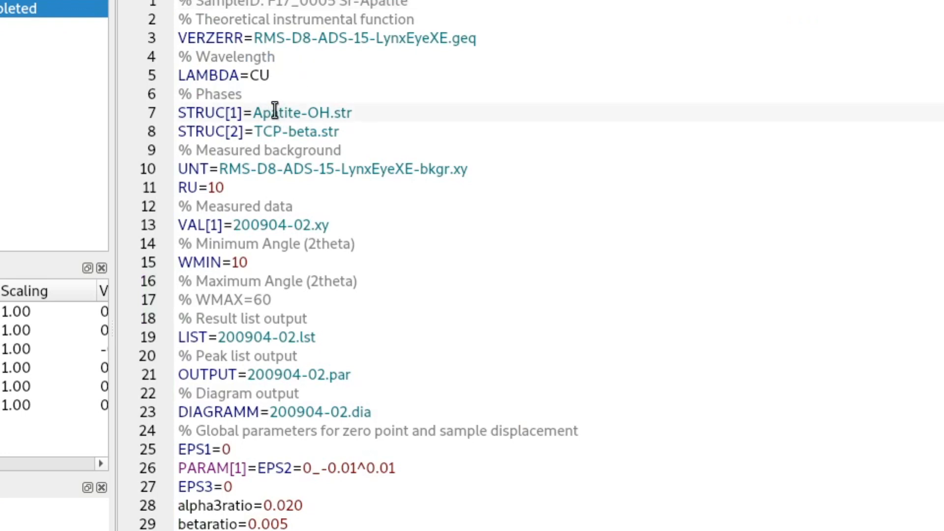
right_click(275, 111)
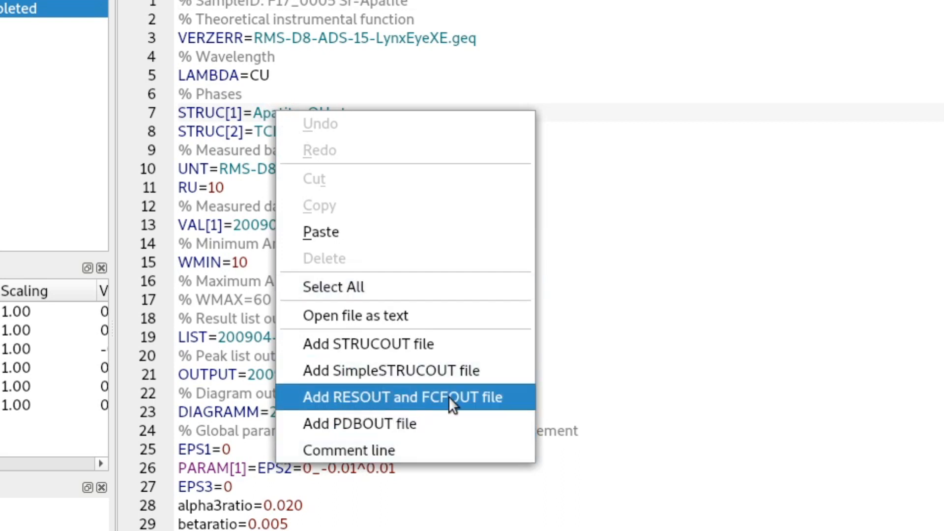
click(274, 111)
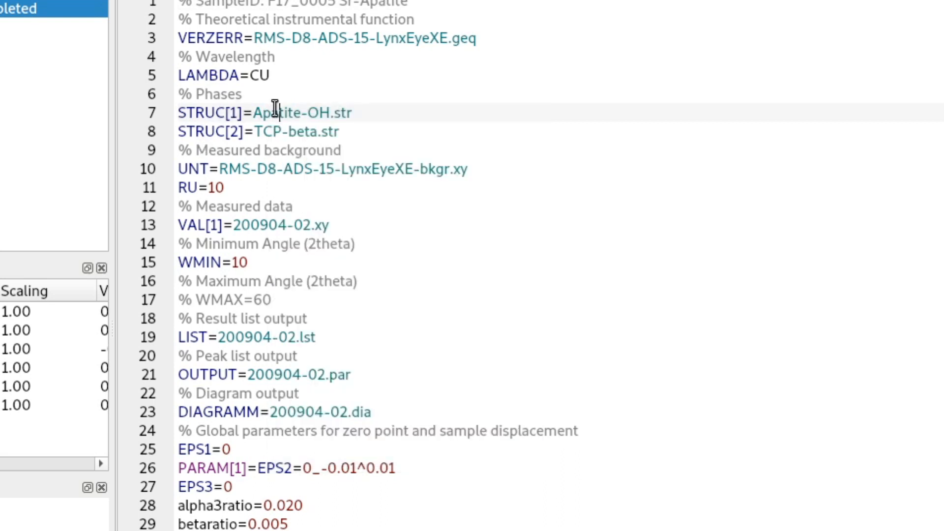
right_click(265, 114)
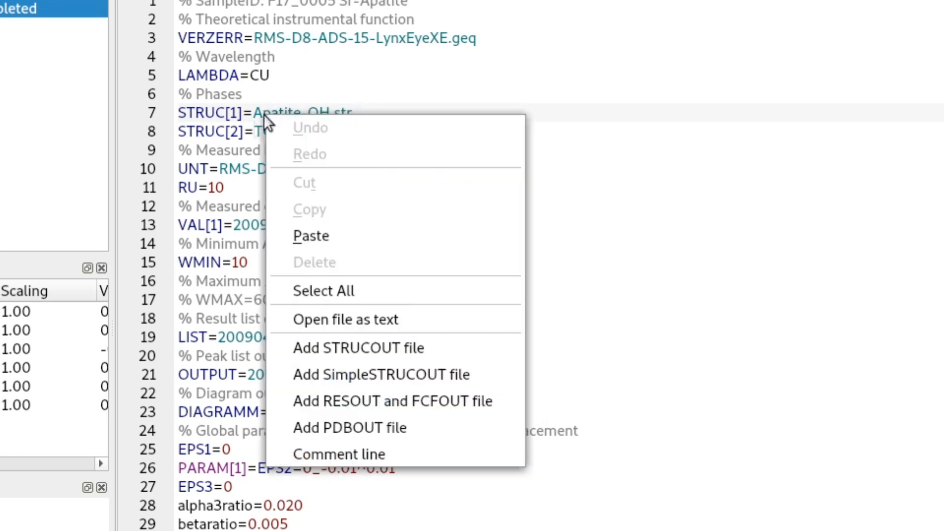
click(280, 399)
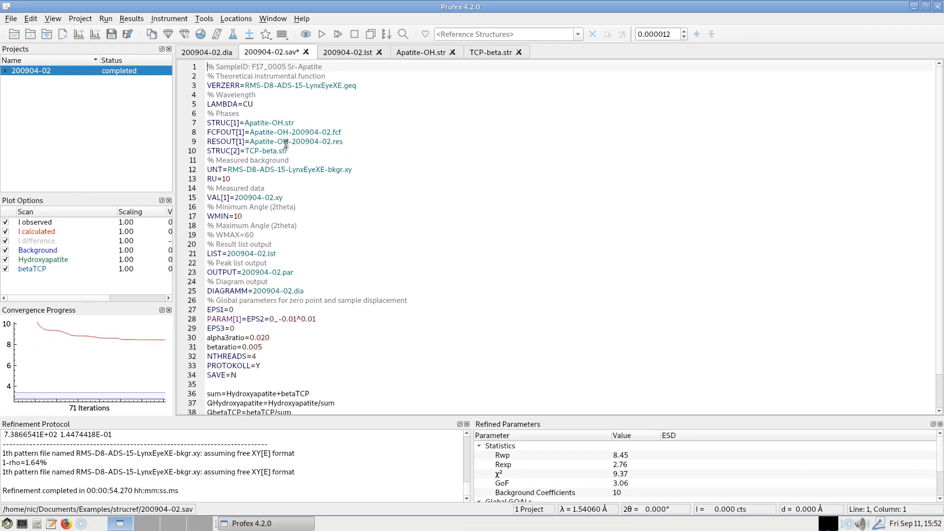
click(322, 34)
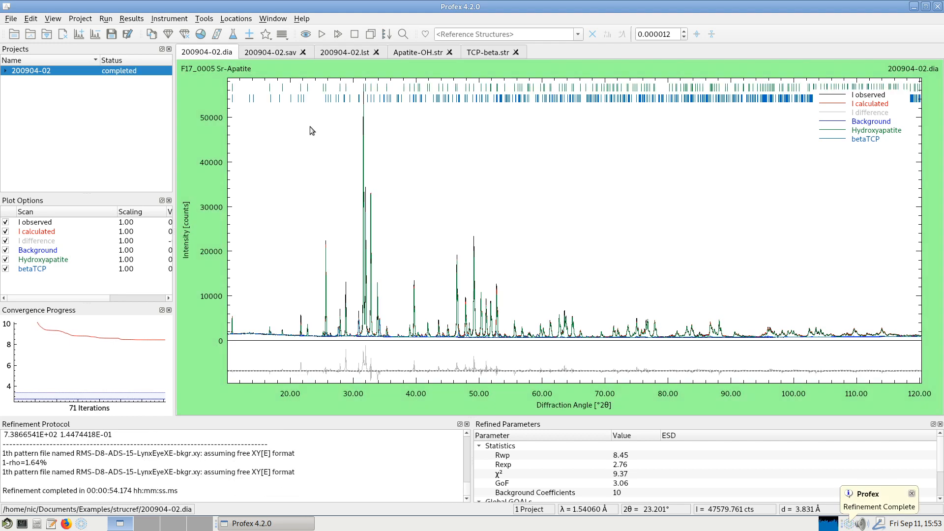
Step: Create an electron density map from Apatite-OH-200904-02.fcf using the Fobs - Fcalc synthesis
click(204, 18)
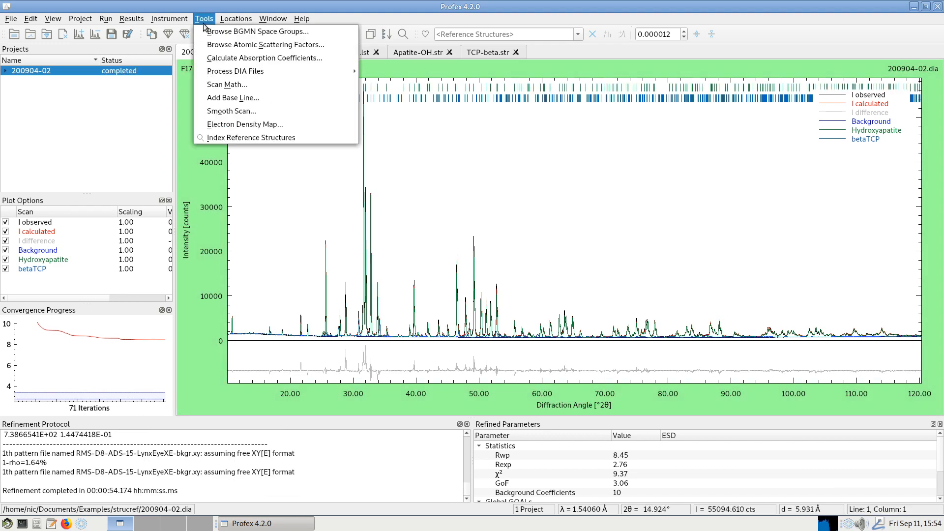
click(261, 126)
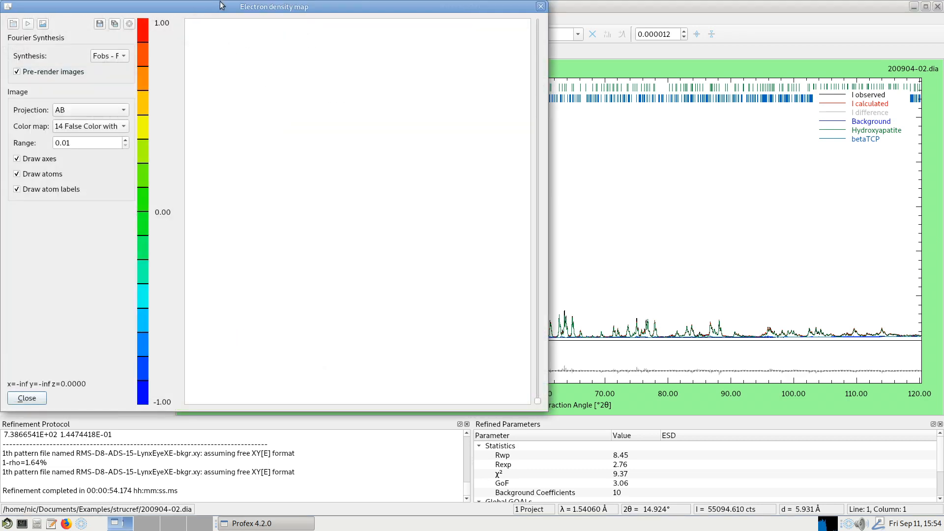
drag(227, 11, 450, 52)
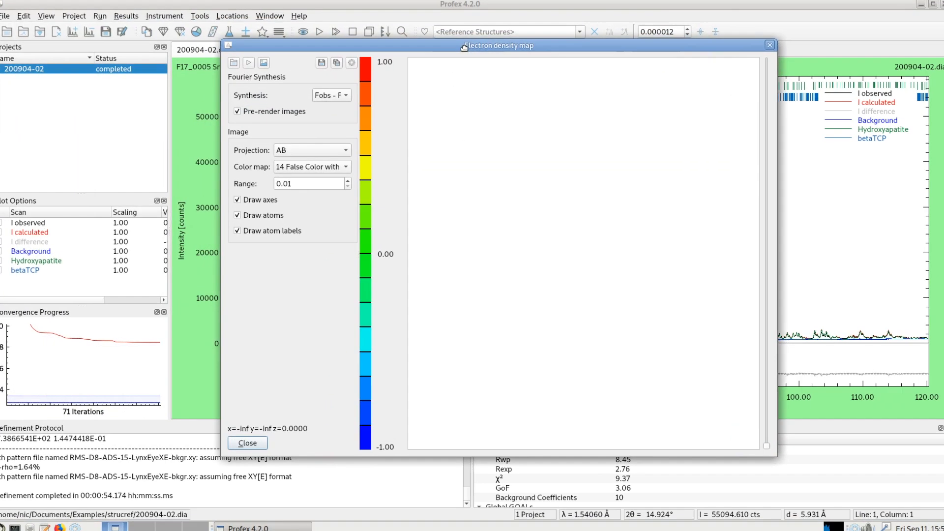
click(209, 50)
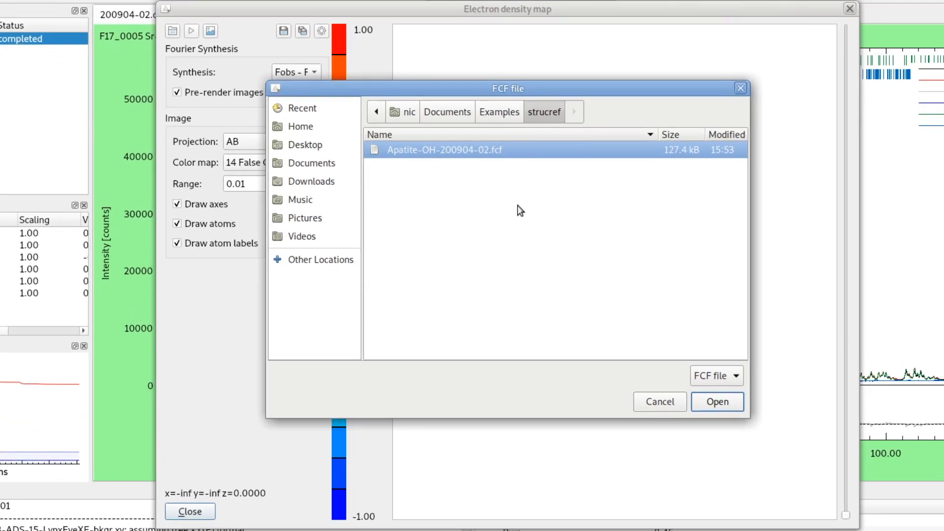
click(713, 401)
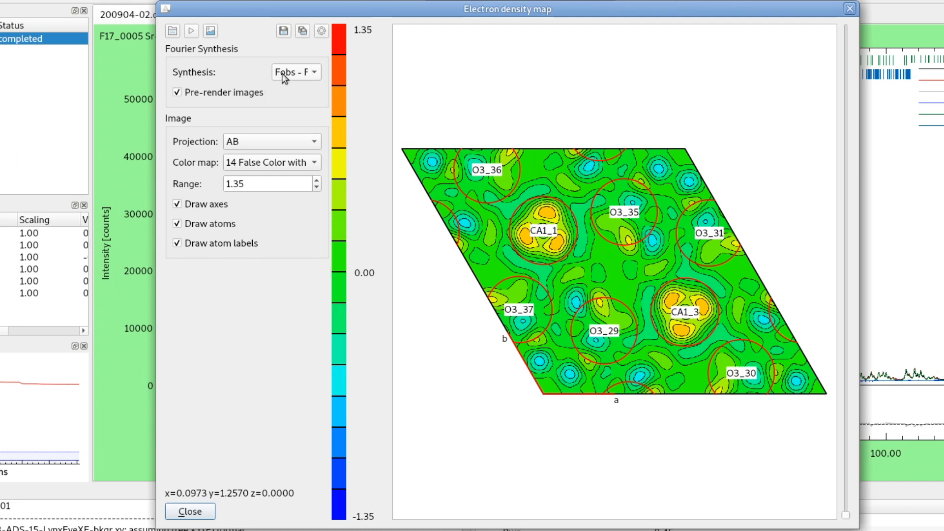
click(308, 73)
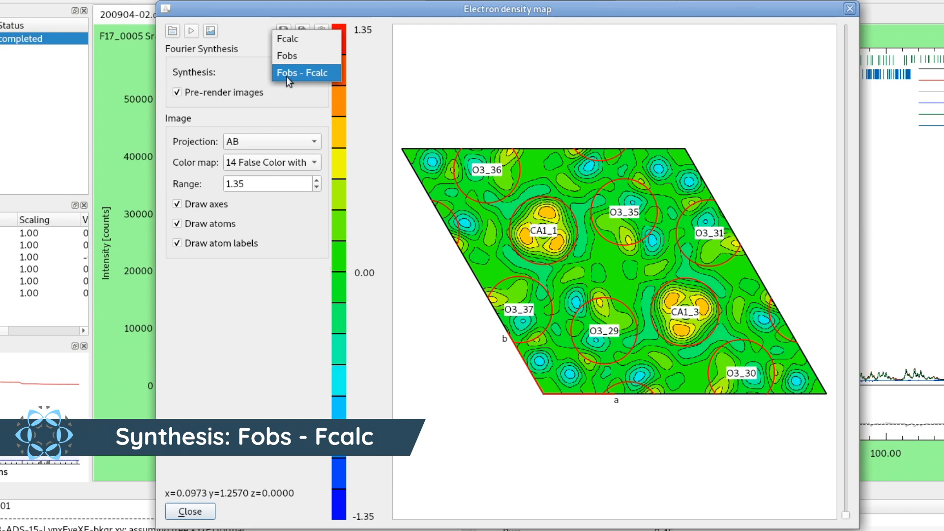
click(286, 73)
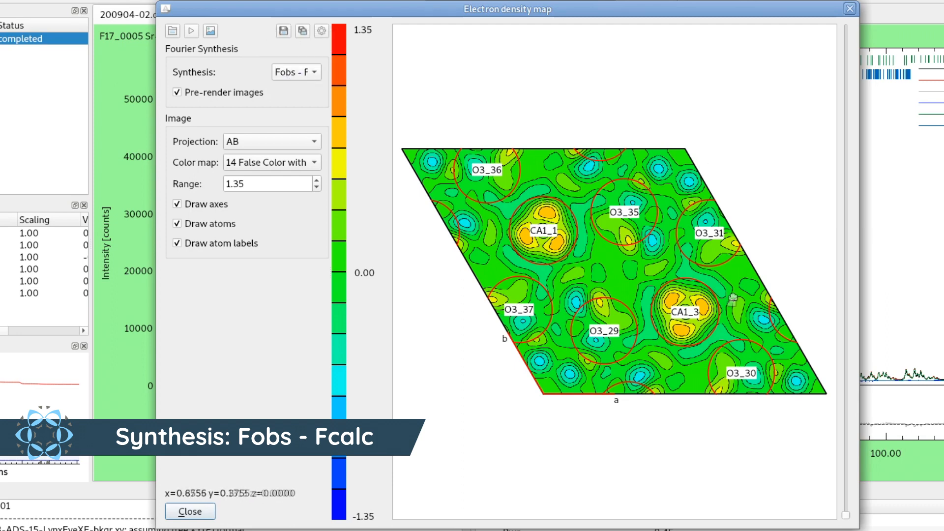
Step: Examine the AB projection of the difference density layer by layer along z, especially around the CA2 sites near z=0.2593
scroll(846, 296, up, 9)
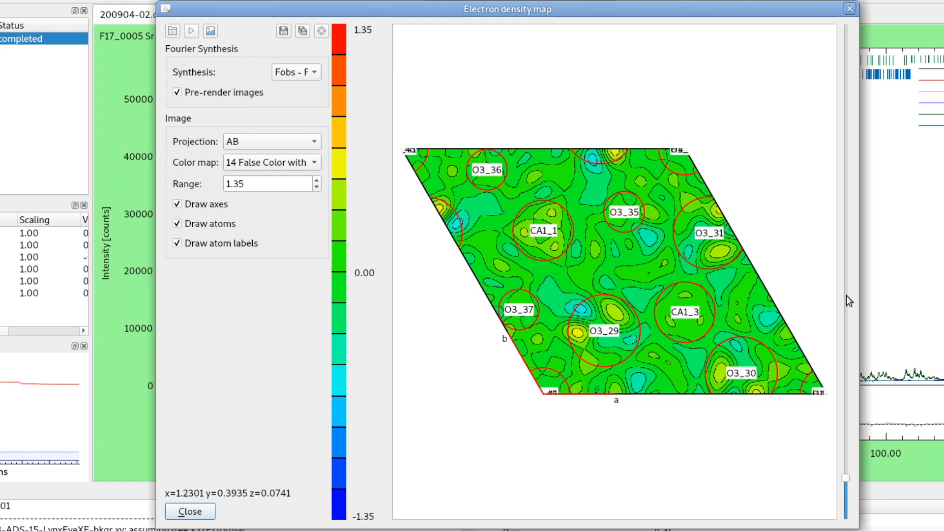
scroll(846, 296, down, 3)
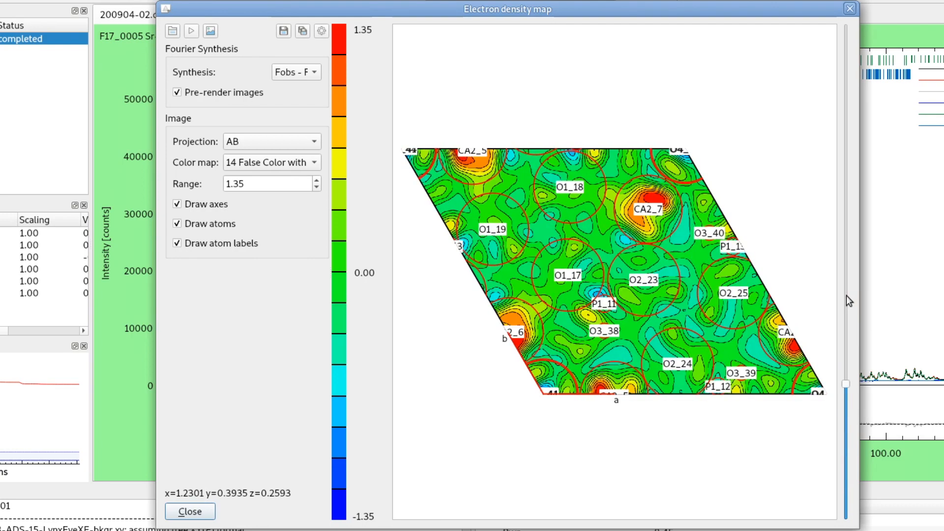
scroll(846, 296, up, 1)
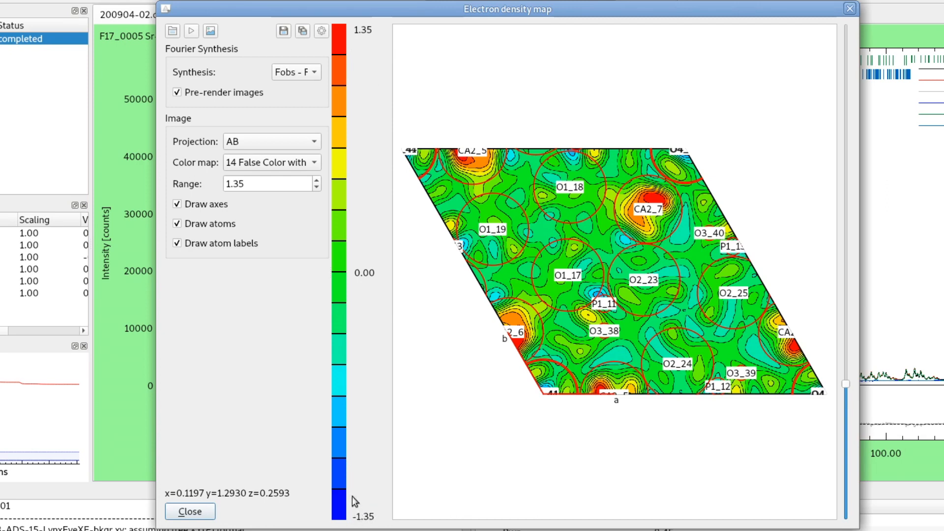
click(522, 226)
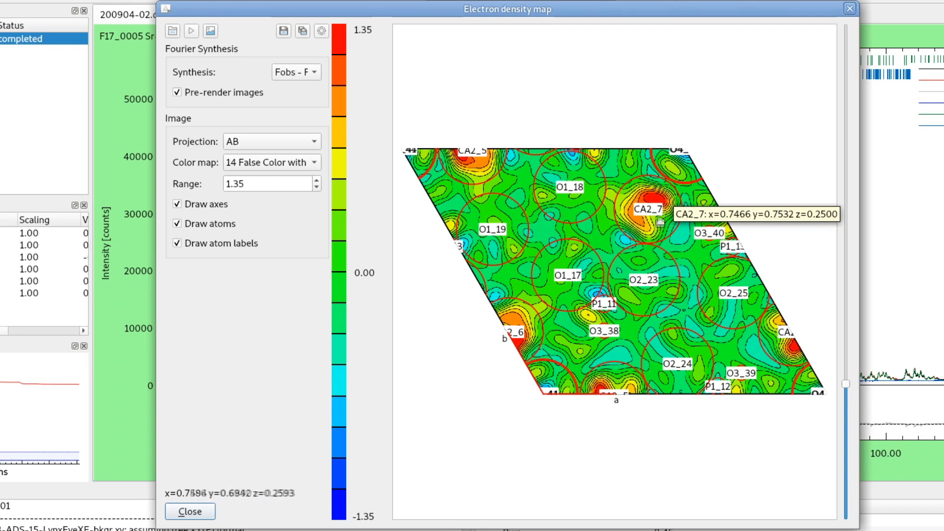
scroll(845, 292, up, 2)
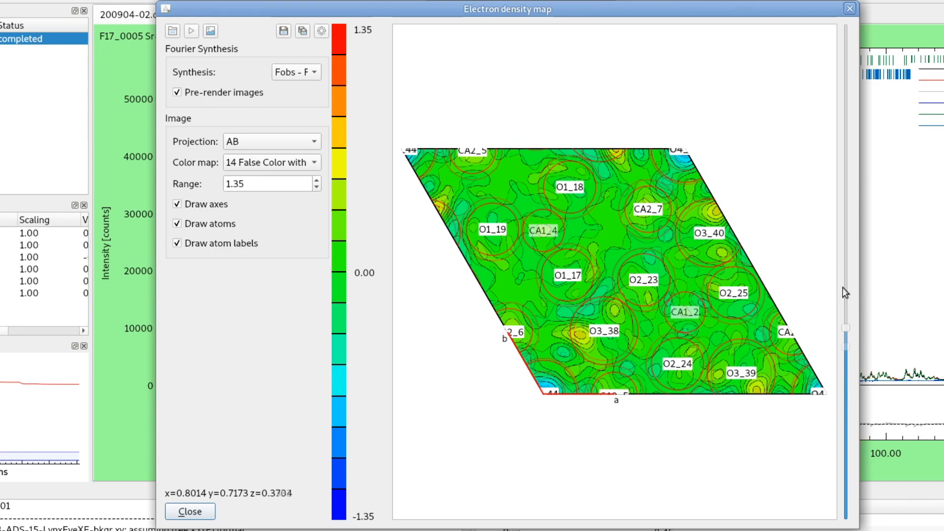
scroll(845, 293, down, 2)
scroll(843, 288, up, 2)
scroll(843, 288, down, 1)
scroll(843, 288, up, 1)
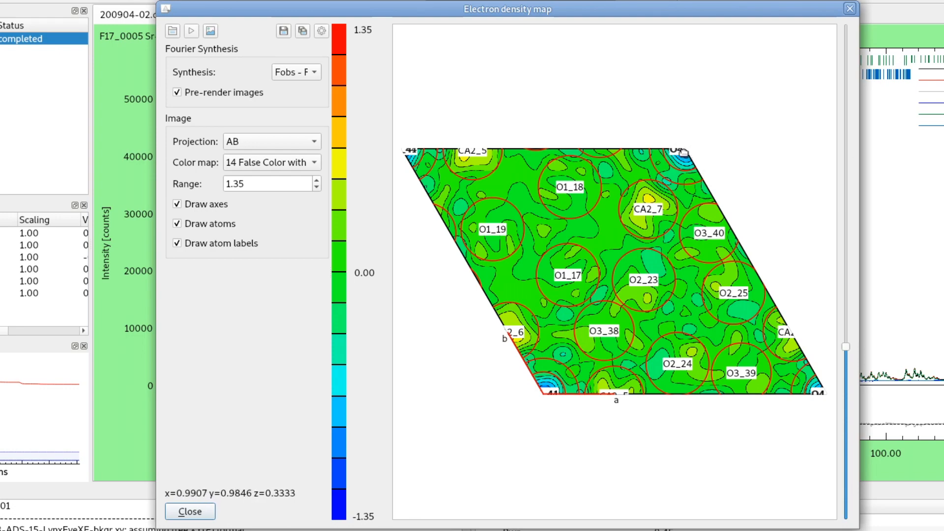
Step: Compare the Fobs - Fcalc density at the calcium and oxygen sites across AB layers between z=0.1852 and z=0.8519
scroll(843, 235, up, 9)
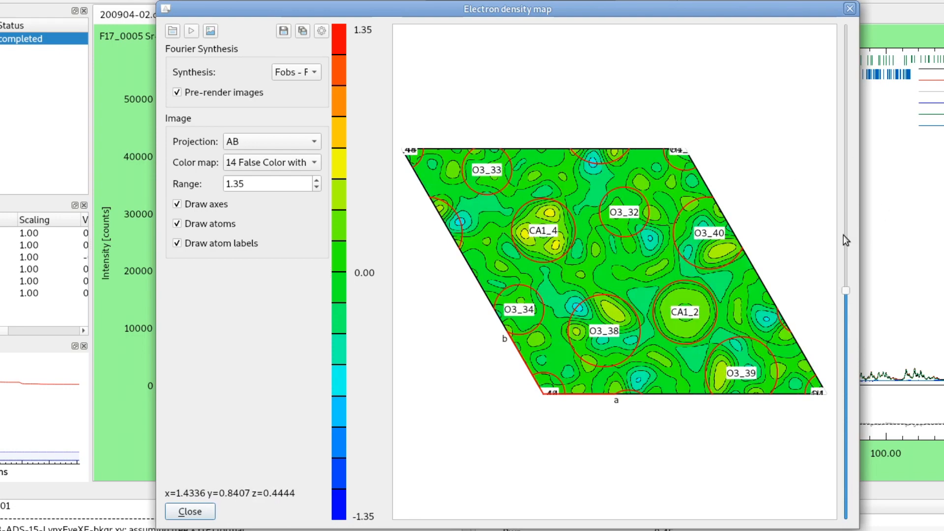
scroll(843, 235, up, 3)
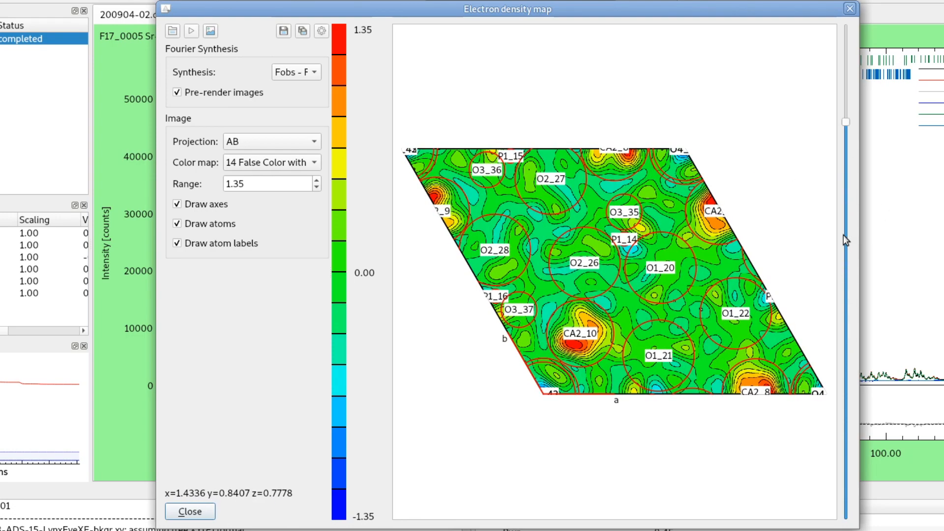
scroll(843, 235, down, 1)
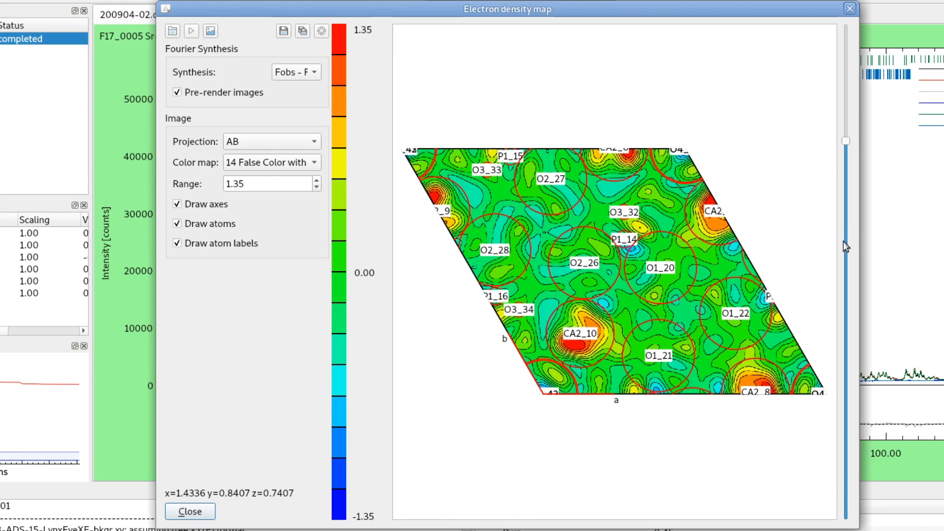
scroll(843, 241, up, 6)
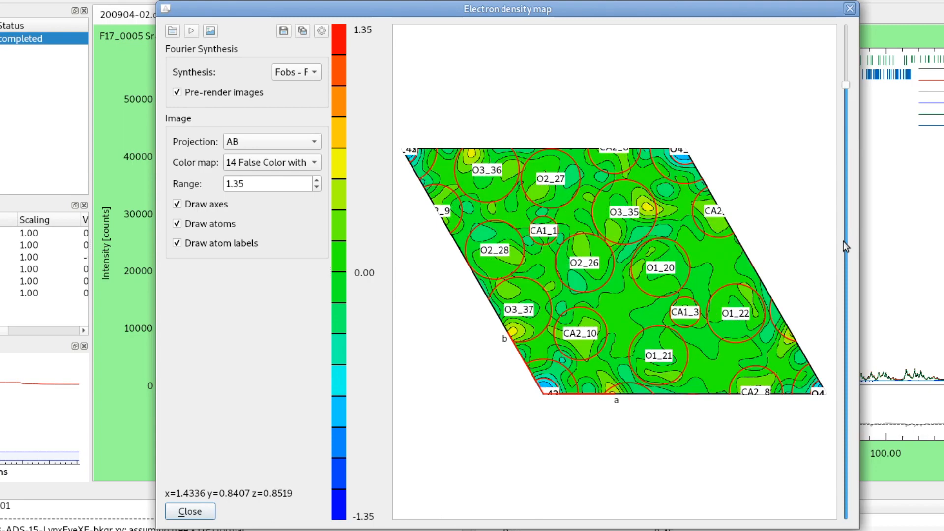
scroll(842, 241, down, 16)
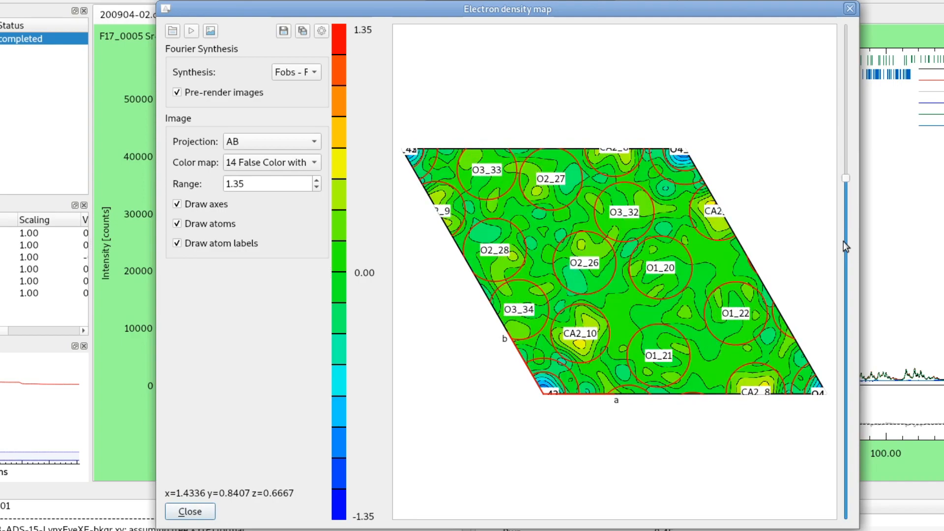
scroll(843, 241, down, 10)
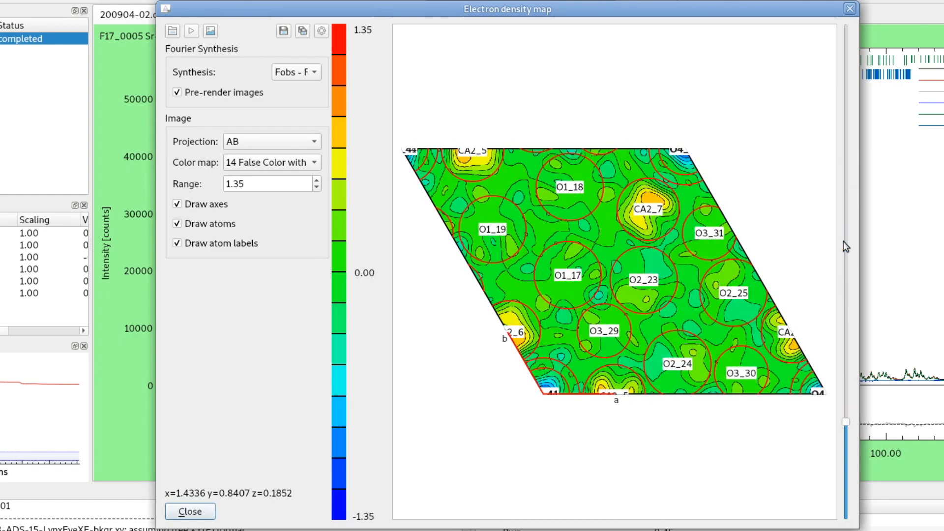
scroll(842, 241, up, 7)
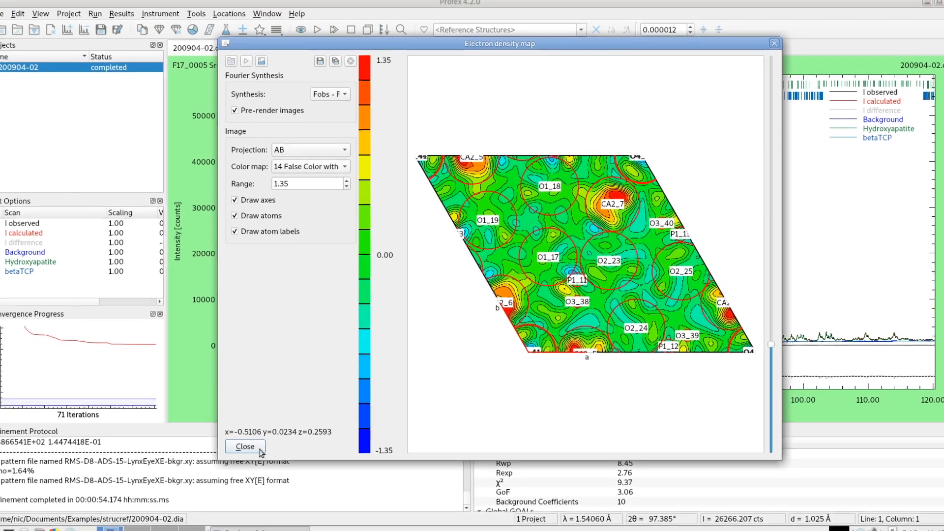
Step: Close the electron density map and go to the second calcium atom on line 23 of Apatite-OH.str
click(232, 461)
click(419, 55)
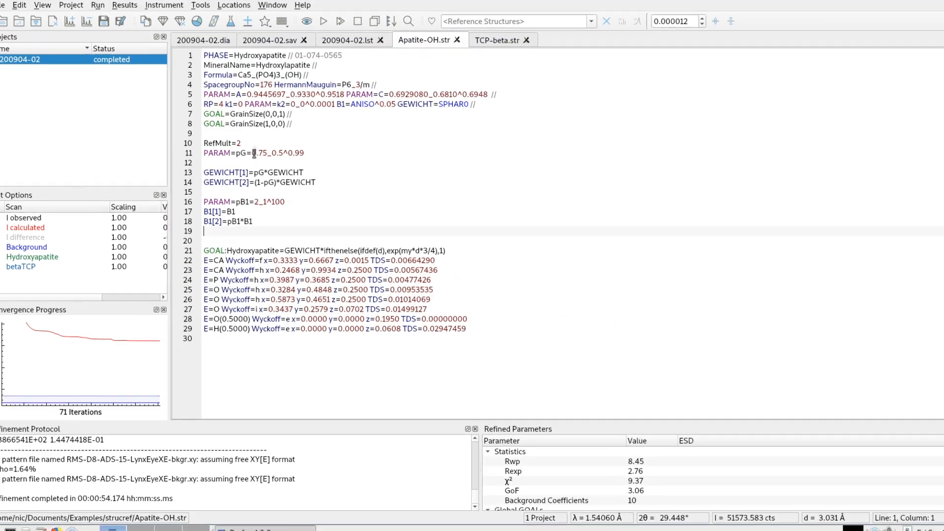
drag(217, 270, 222, 271)
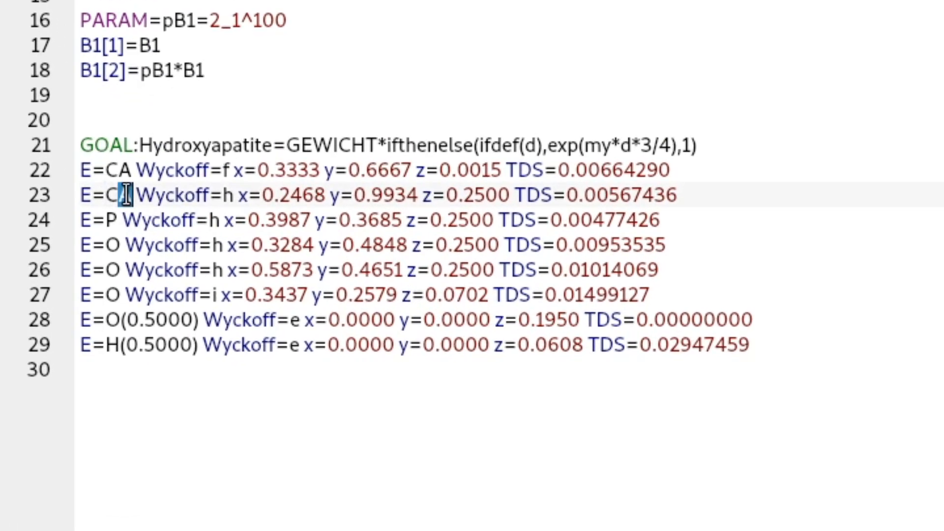
click(142, 196)
text(*1)
key(BackSpace)
key(BackSpace)
text((1)
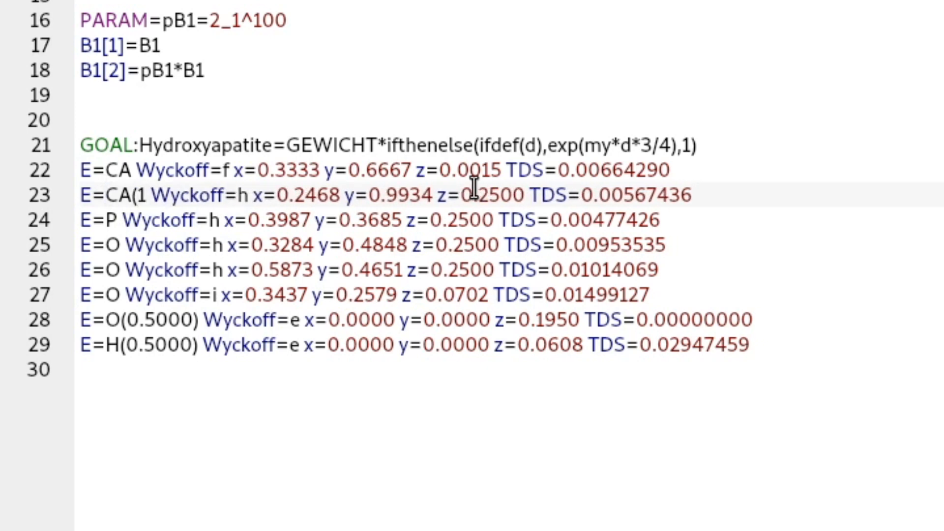
text())
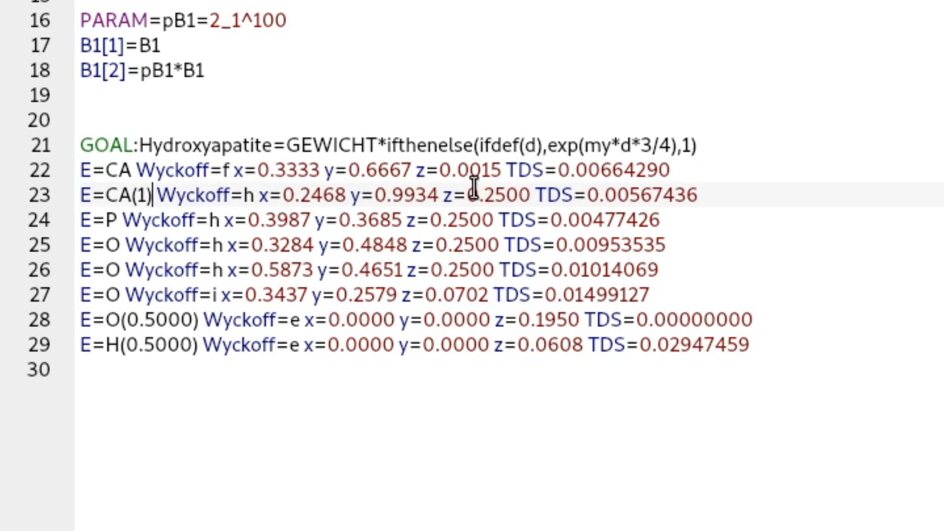
key(Left)
key(Up)
key(Left)
key(Left)
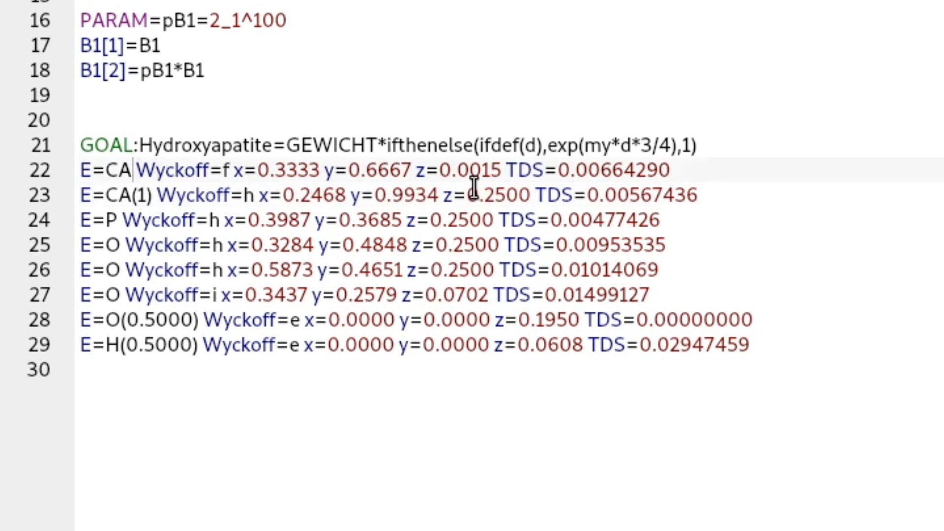
key(Down)
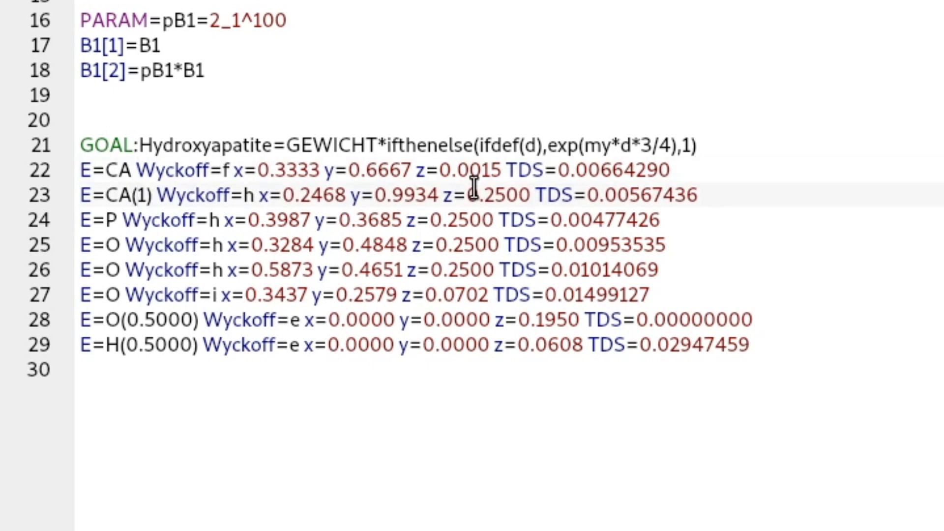
key(Right)
key(Right)
key(Left)
key(BackSpace)
key(Delete)
key(Delete)
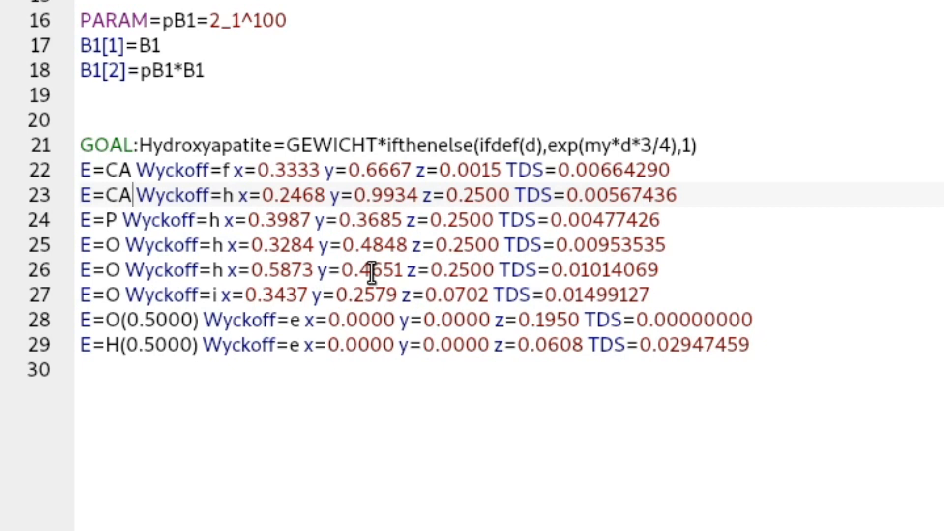
Step: Change the atom on line 23 to a mixed calcium and strontium site, E=(CA(0.5),SR(0.5))
text(()
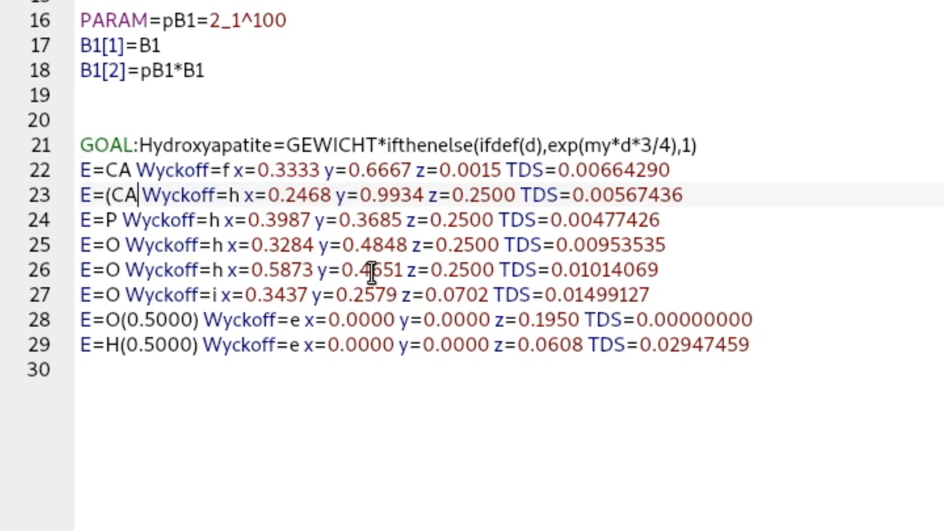
text(()
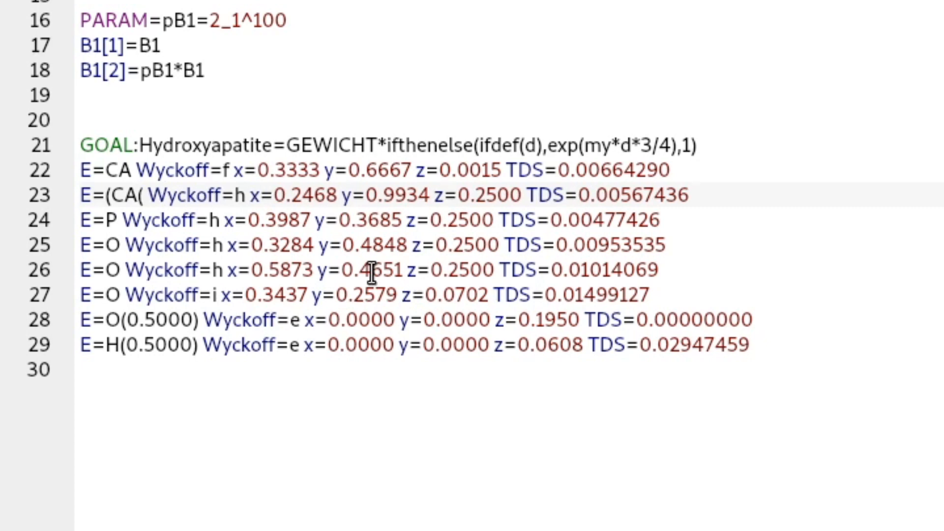
text(0)
text(.5))
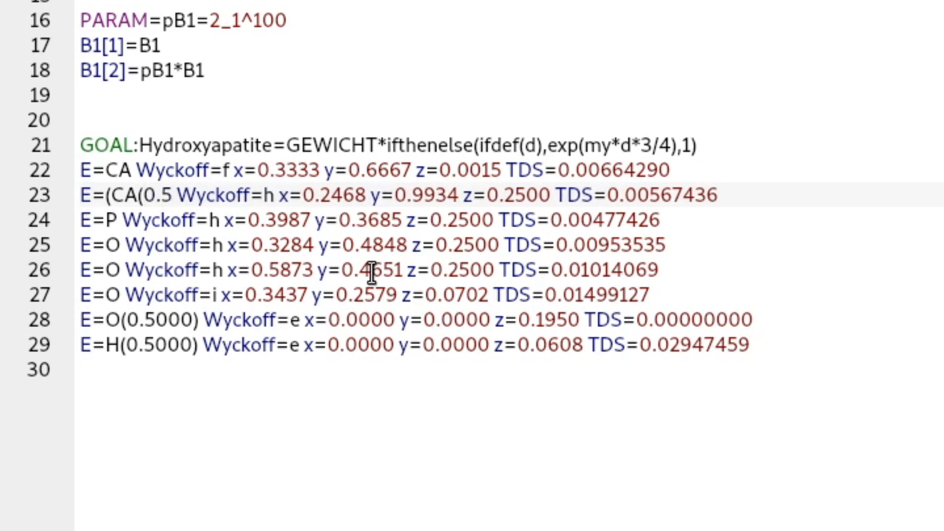
text(,)
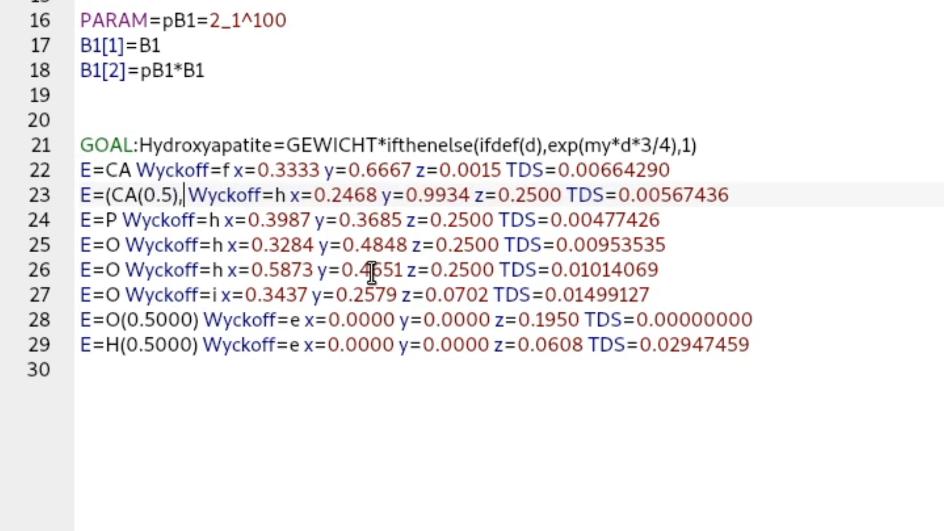
text(SR)
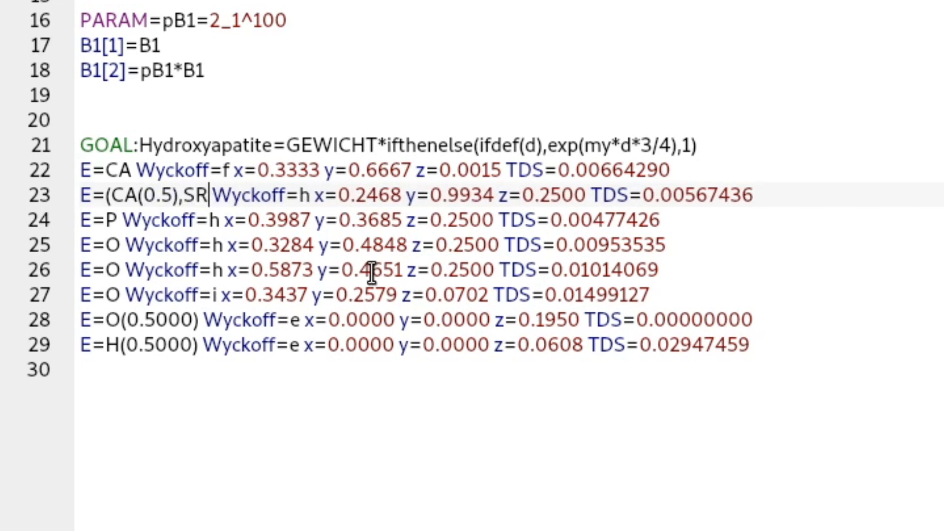
text((0.5)
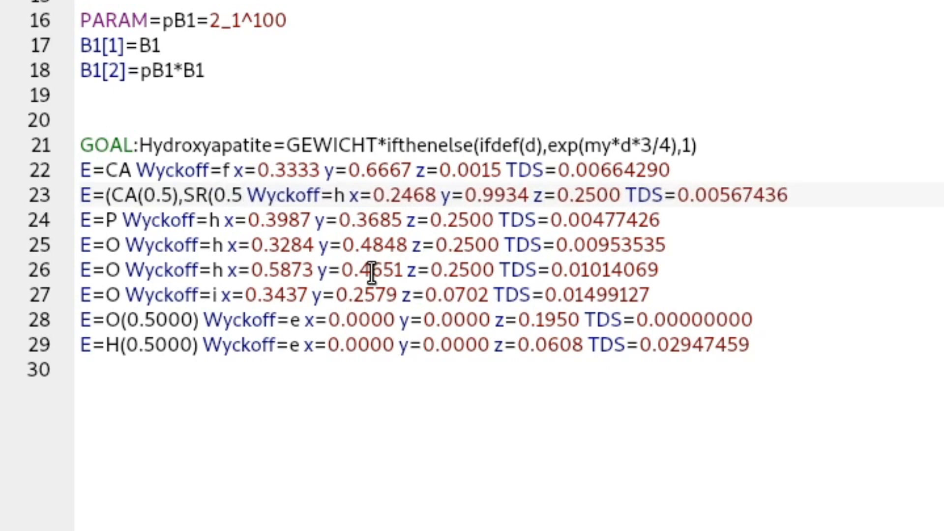
text()))
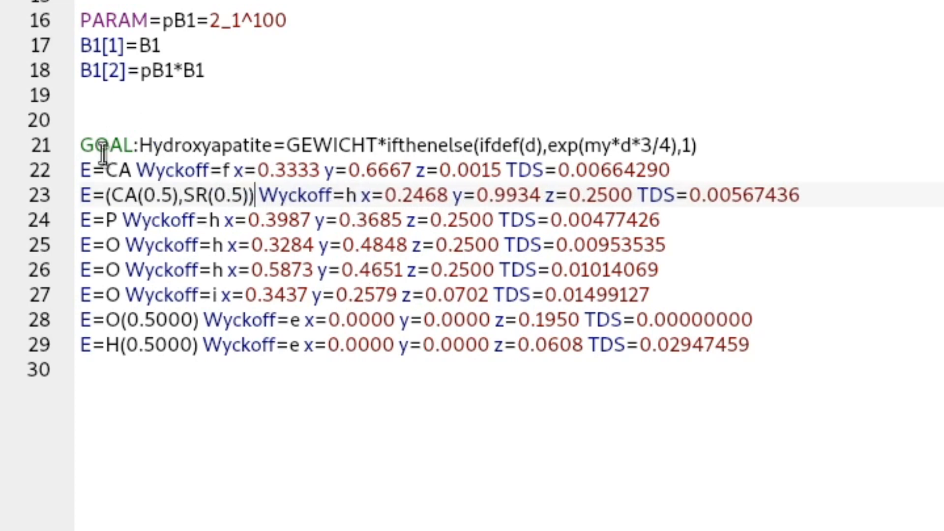
Step: Replace the fixed occupancies on the mixed site with p for CA and 1-p for SR
click(107, 196)
drag(143, 196, 174, 196)
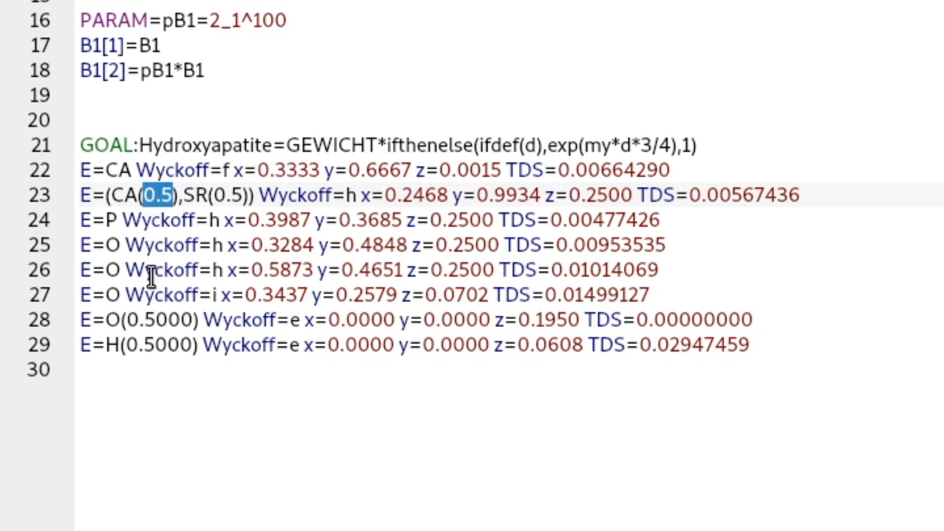
text(p)
key(Right)
key(Right)
key(Right)
key(Right)
key(Right)
key(shift+Right)
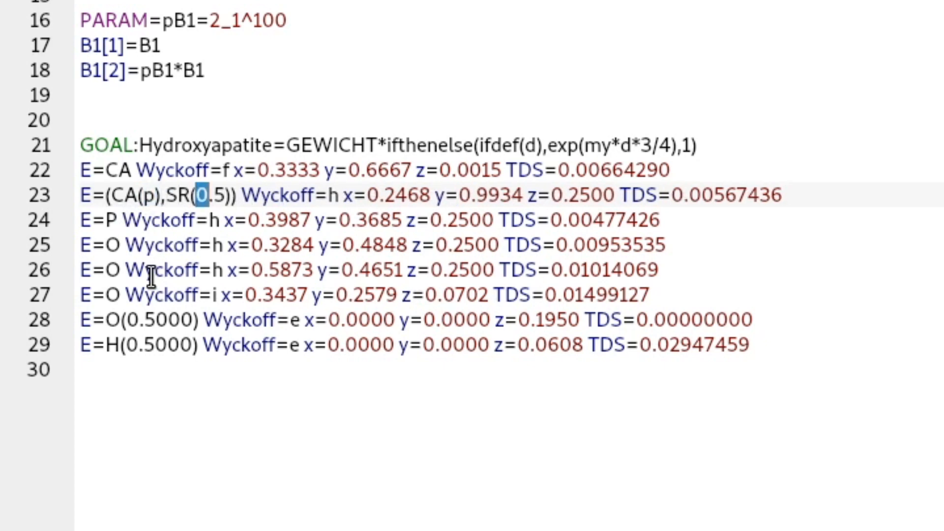
key(shift+Right)
key(shift+Right)
text(1-p)
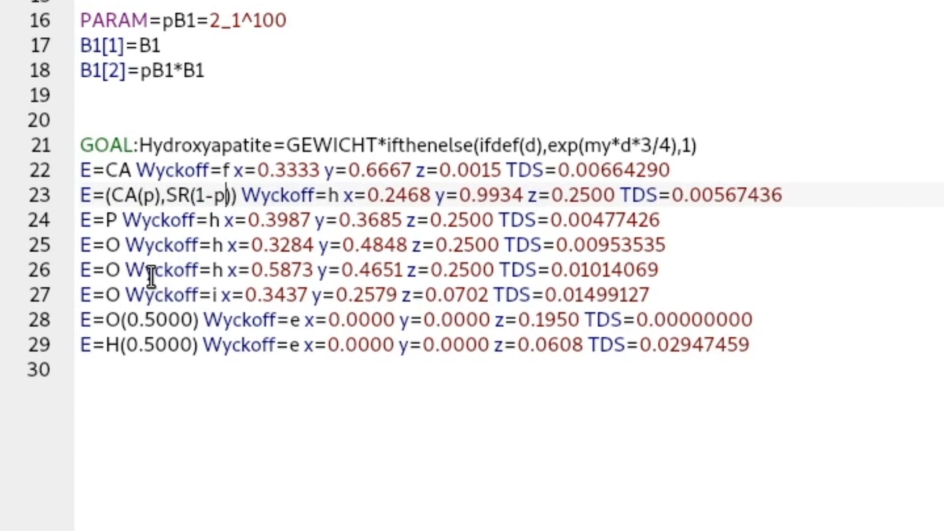
Step: Declare the occupancy parameter PARAM=p=1_0^1 before the Wyckoff entry on line 23 and rerun the refinement
key(Right)
key(Right)
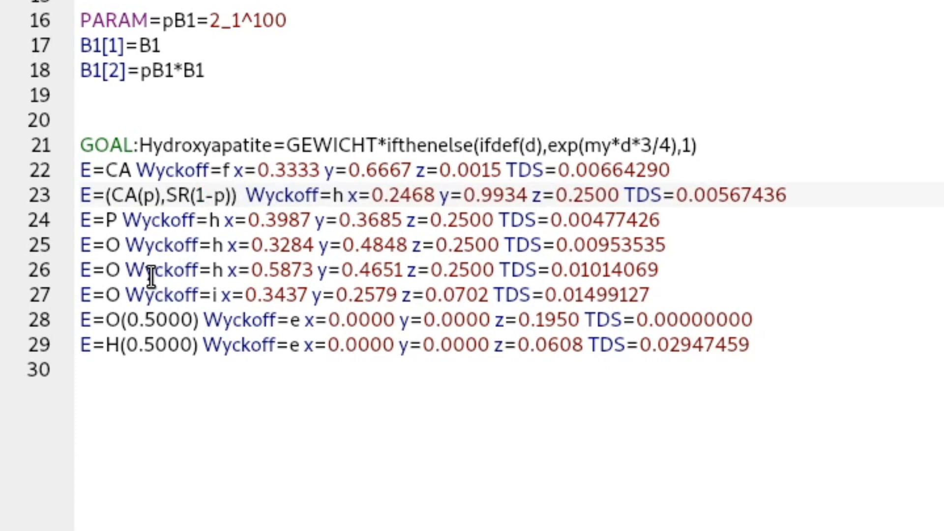
text(PARAM)
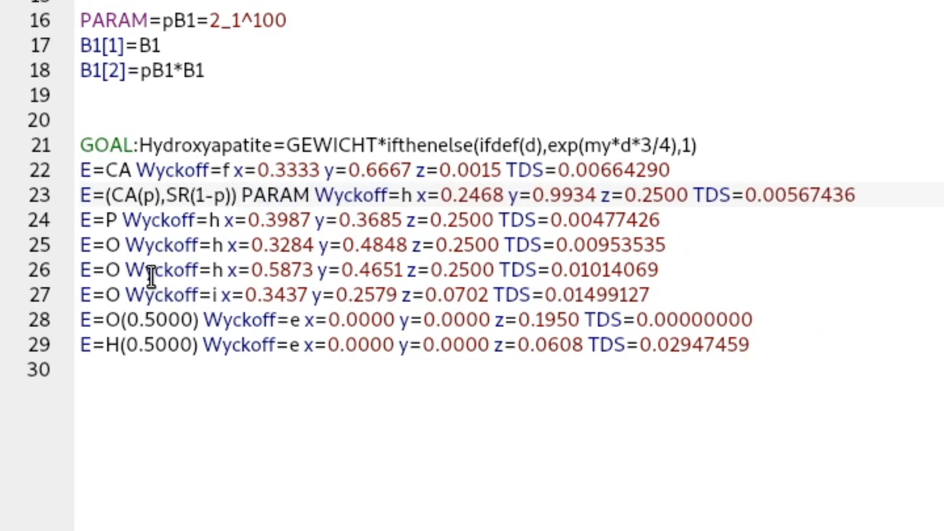
text(_)
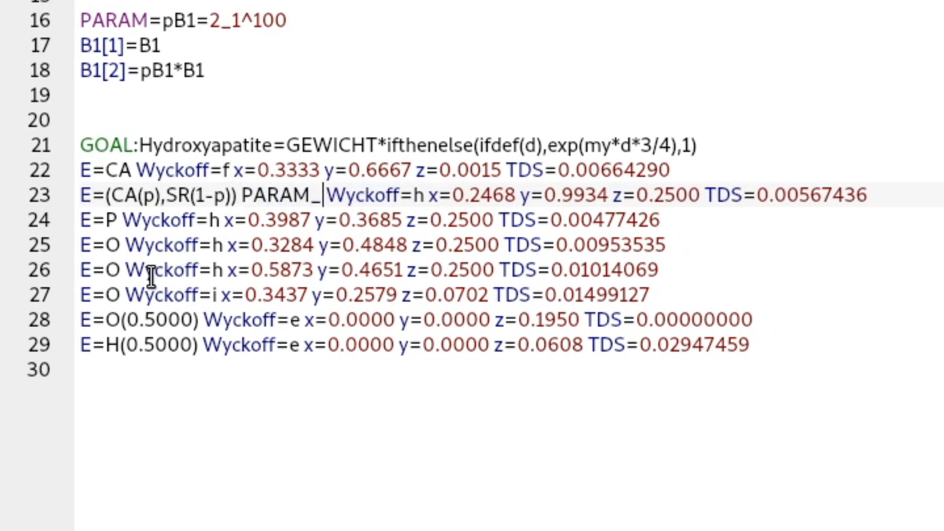
key(BackSpace)
text(=)
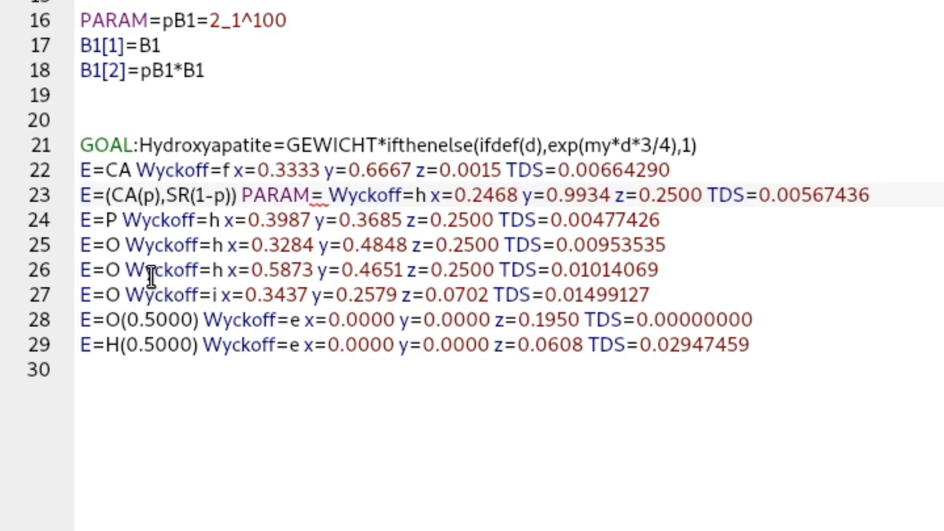
text(p)
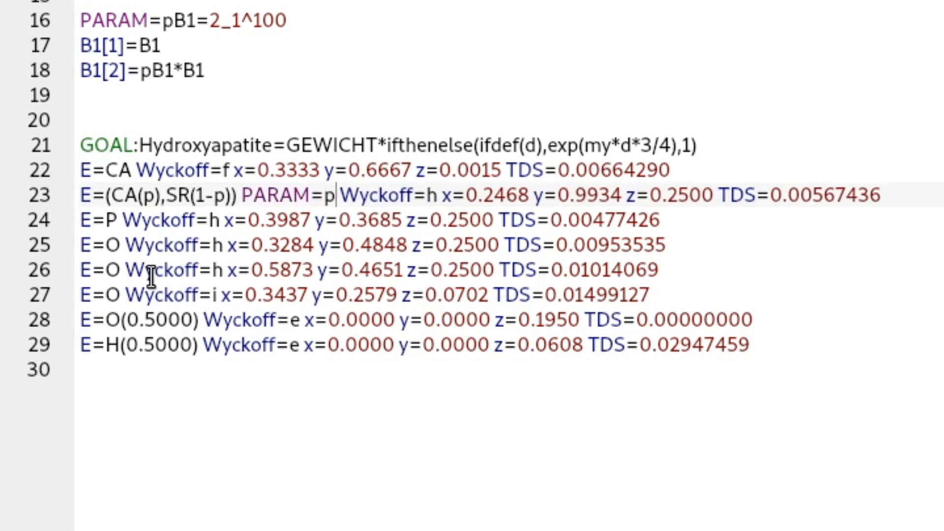
text(=)
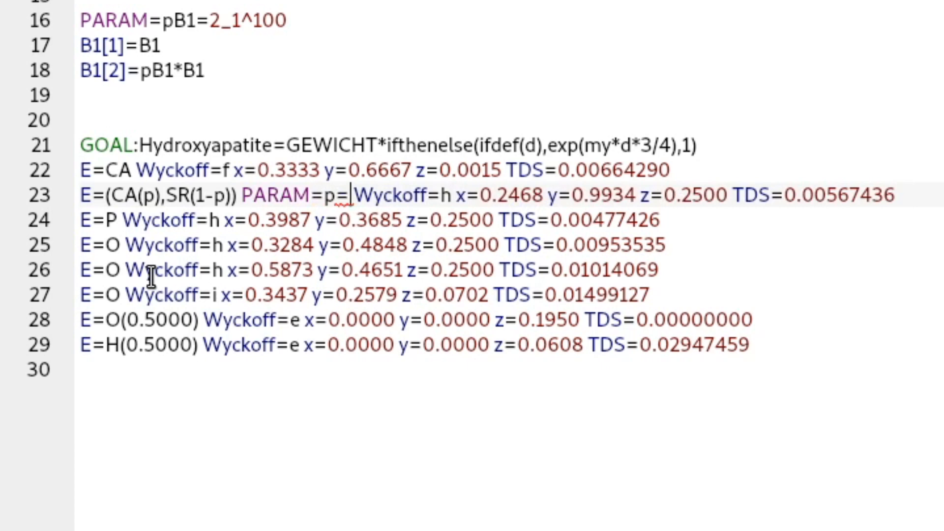
text(1)
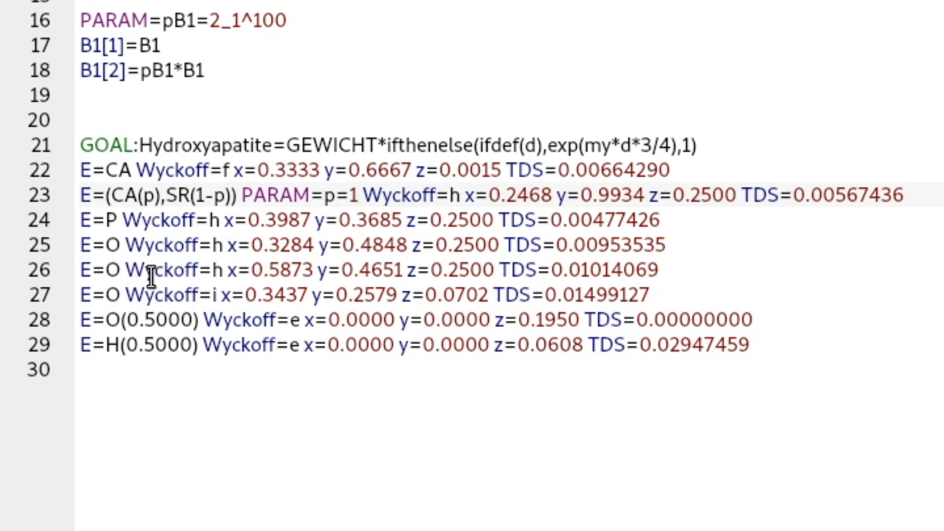
text(_0^)
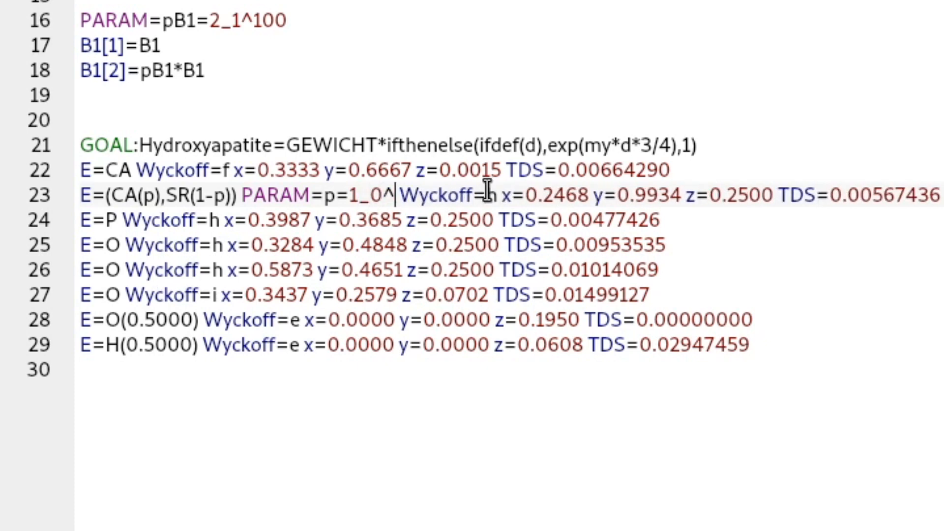
text(1)
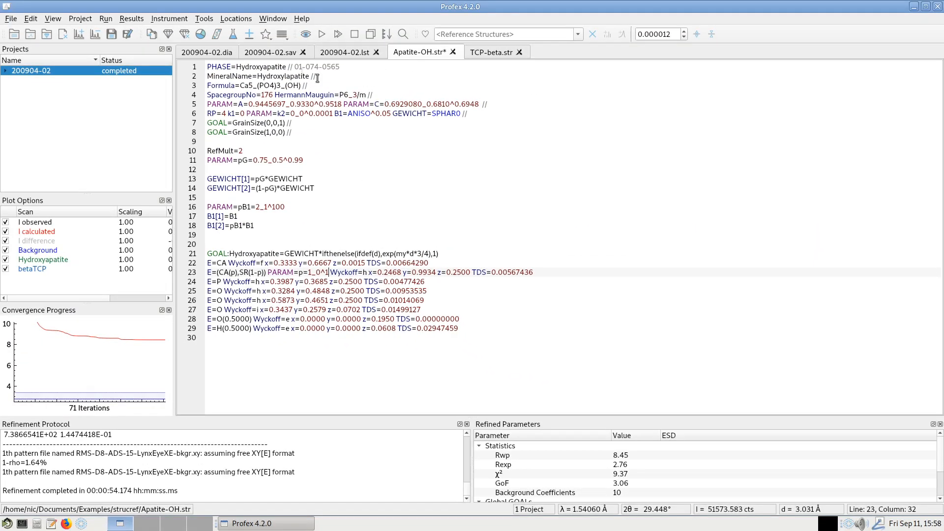
click(321, 34)
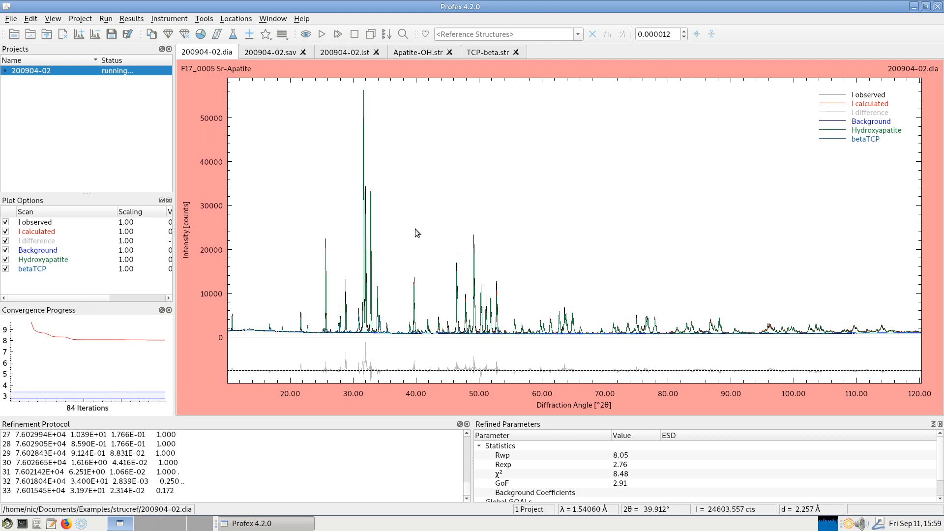
Step: Open the electron density map, rerun the Fourier synthesis and inspect the CA2_7 site in the AB projection
click(203, 18)
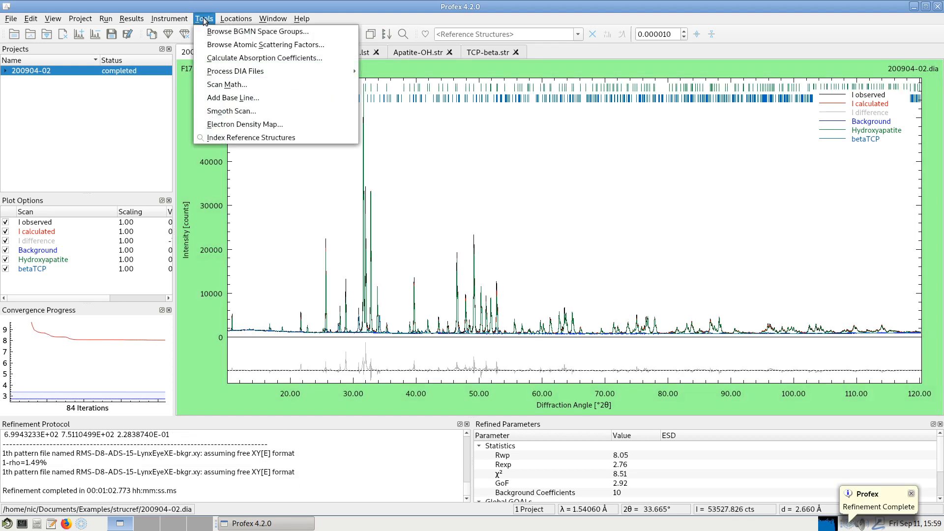
click(241, 126)
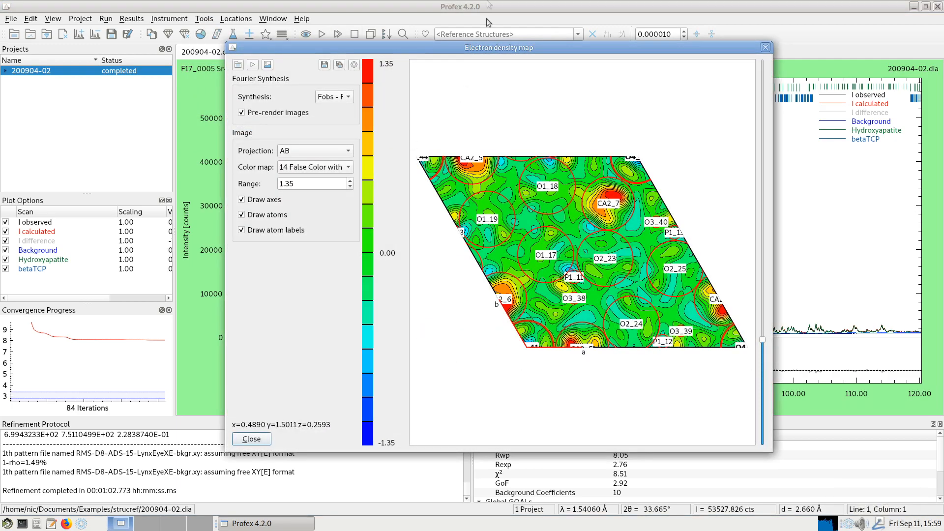
drag(485, 49, 625, 51)
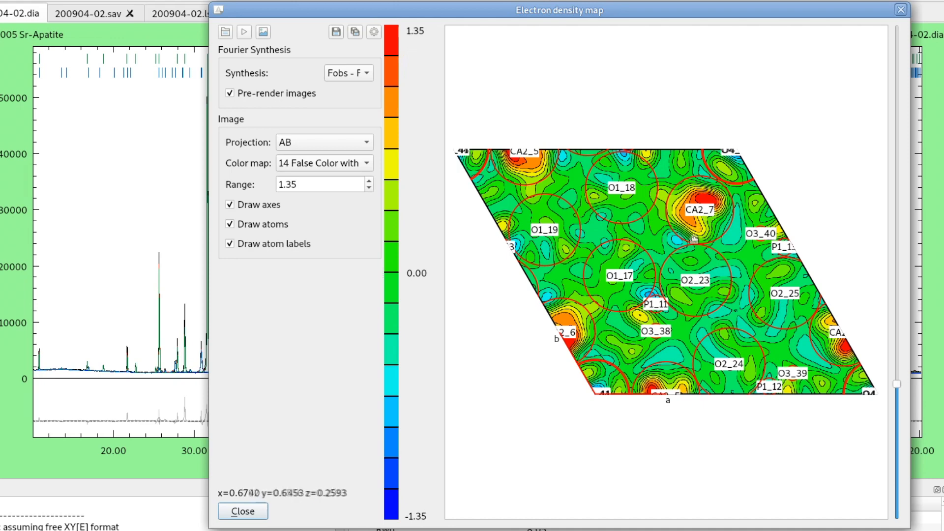
mouse_move(697, 247)
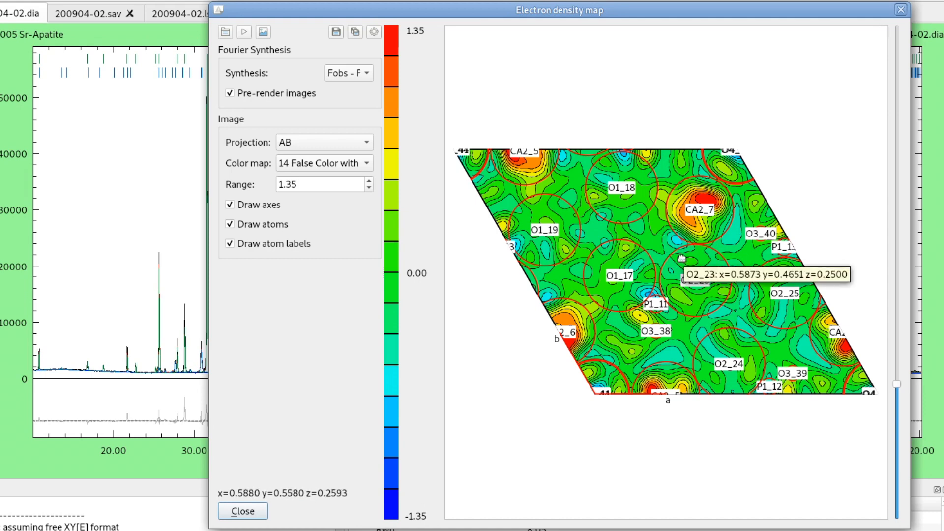
click(245, 33)
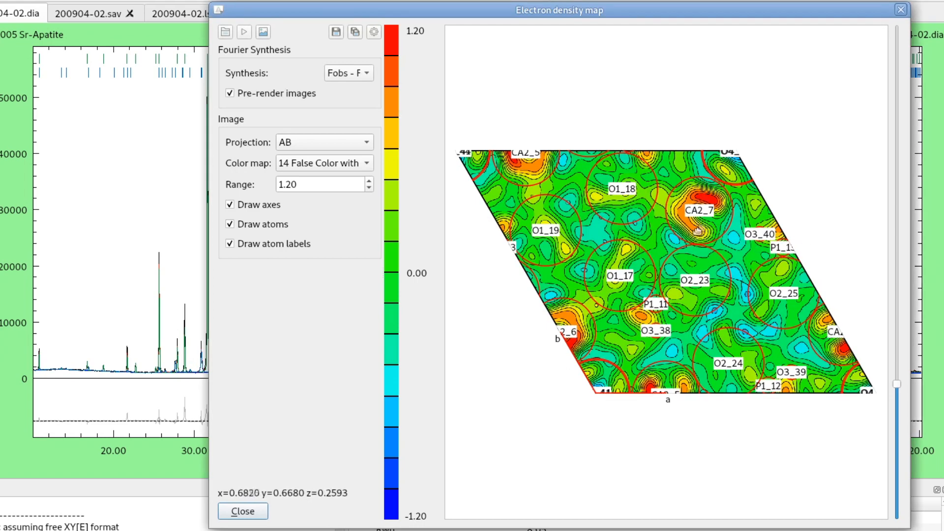
mouse_move(696, 217)
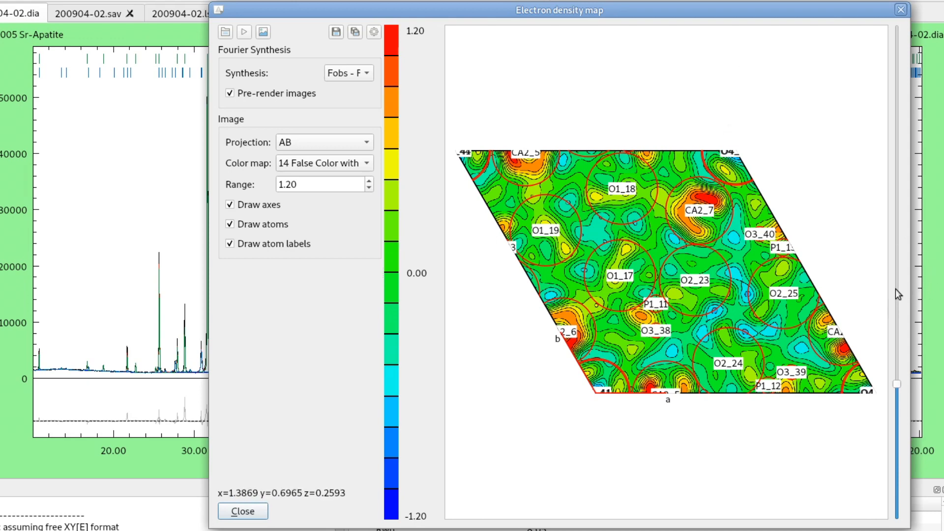
Step: Go through the AB slices down to z=0.0000 and examine the residual density at the CA1_1 and CA1_3 sites
scroll(896, 294, down, 1)
scroll(895, 294, down, 1)
scroll(896, 293, up, 1)
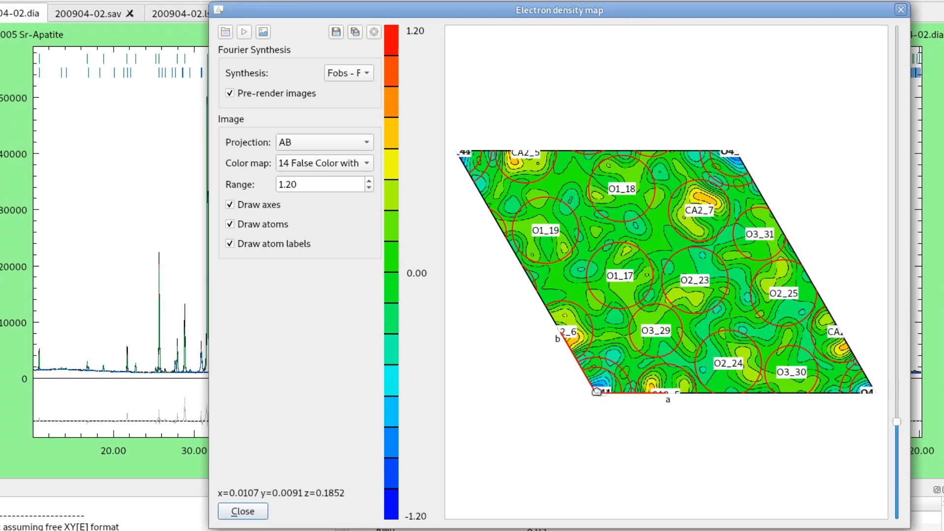
scroll(898, 370, down, 1)
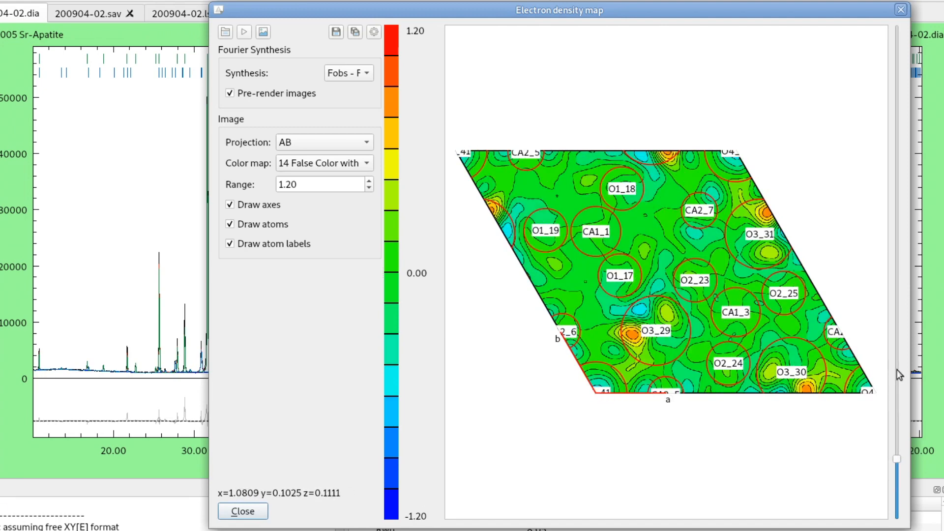
scroll(897, 370, down, 1)
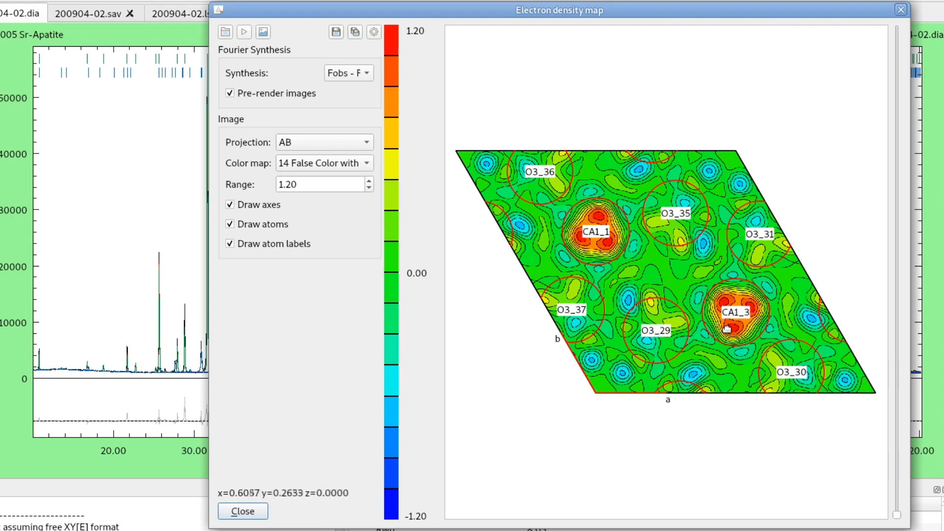
mouse_move(757, 301)
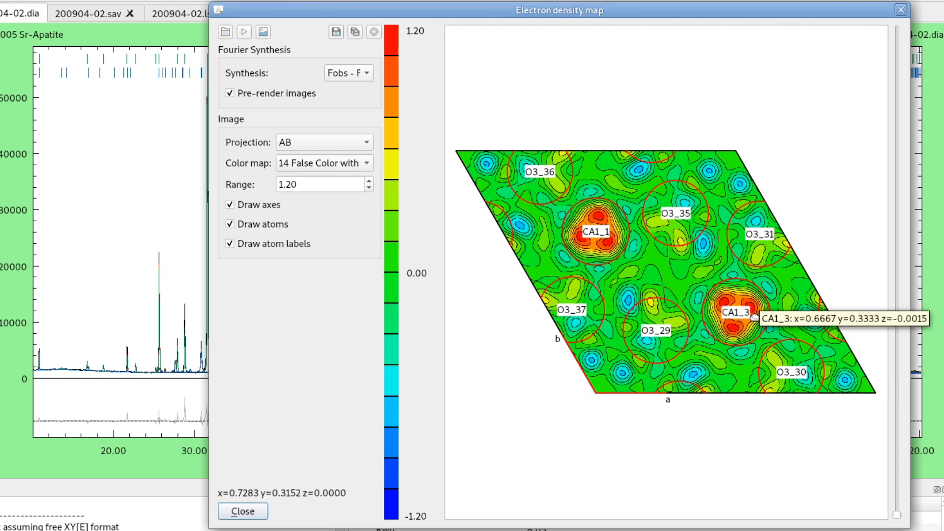
mouse_move(578, 237)
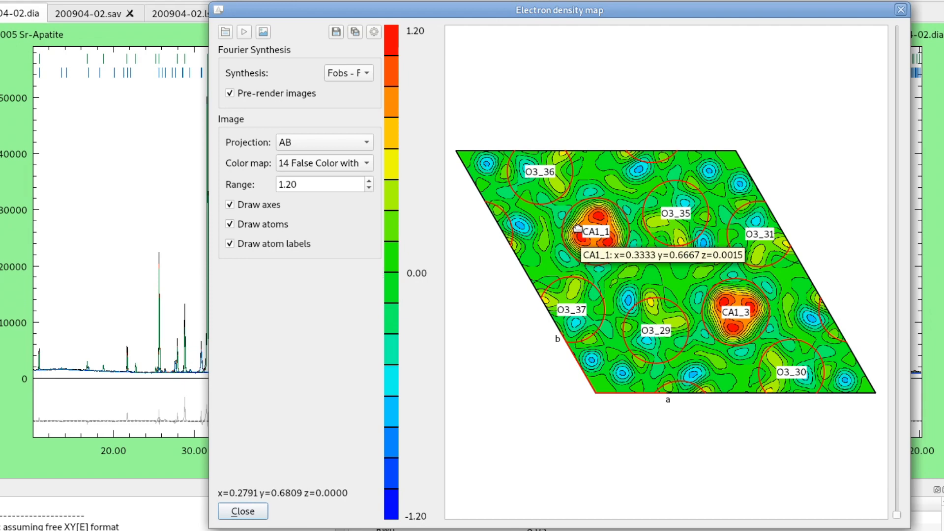
Step: Close the map and copy the mixed site with its occupancy parameter from line 23 over CA on line 22 of Apatite-OH.str
click(251, 511)
click(280, 16)
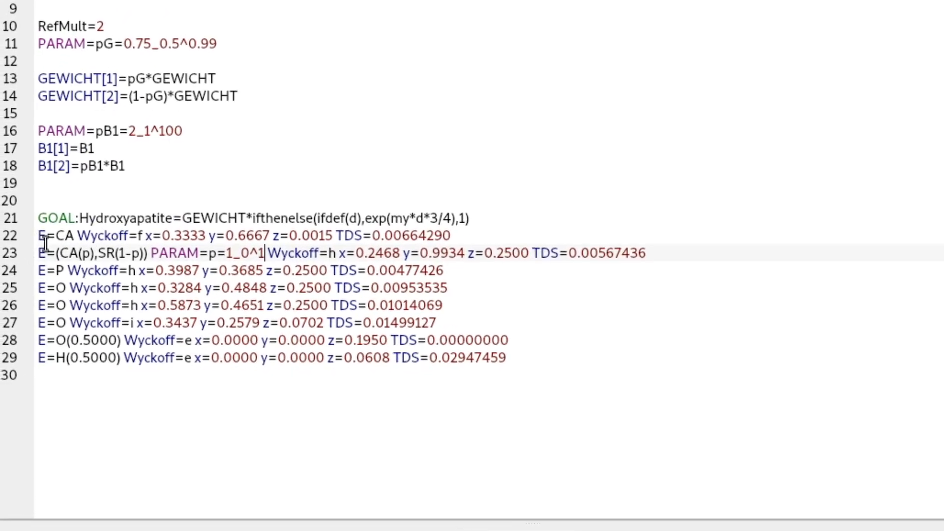
drag(79, 227, 328, 226)
key(ctrl+c)
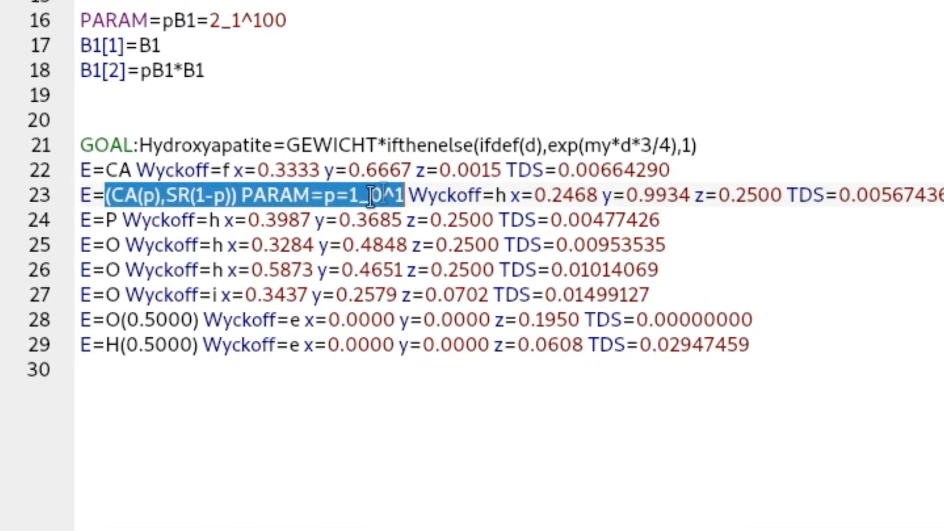
drag(106, 170, 127, 171)
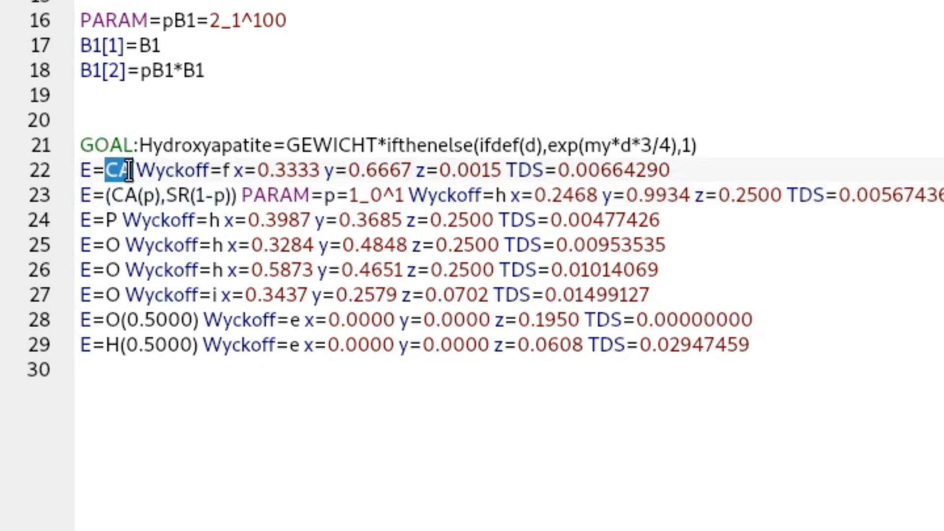
key(ctrl+v)
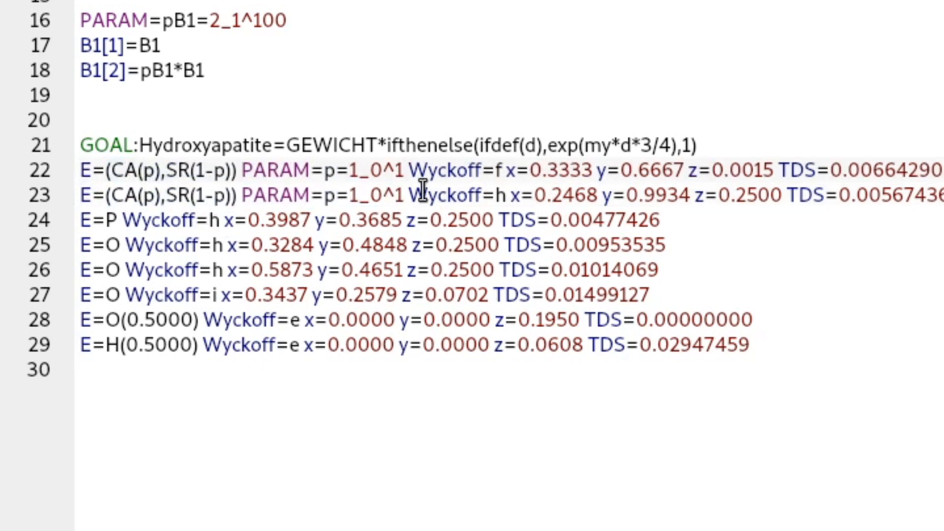
Step: Review the occupancy parameter declarations on lines 22 and 23 and the Wyckoff letter and coordinates on line 23
double_click(329, 171)
click(147, 171)
click(93, 172)
drag(106, 172, 942, 171)
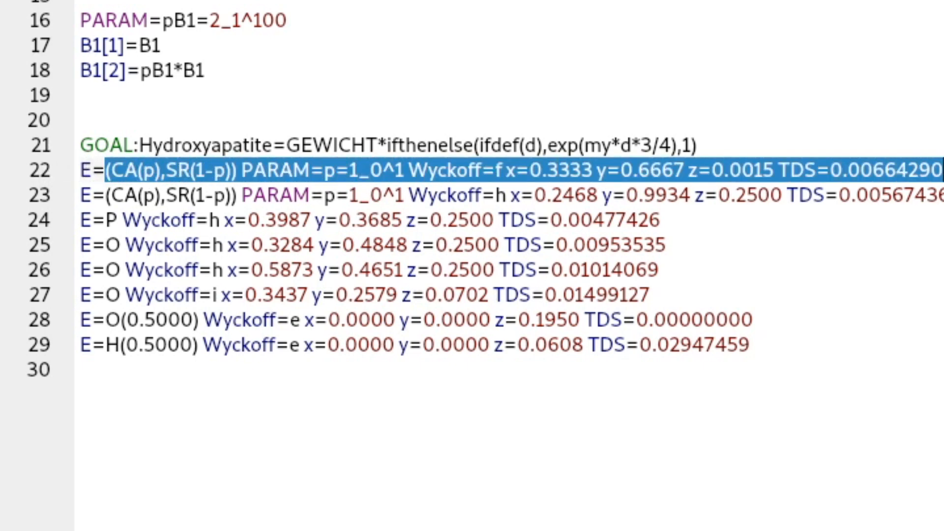
double_click(314, 181)
drag(243, 171, 338, 170)
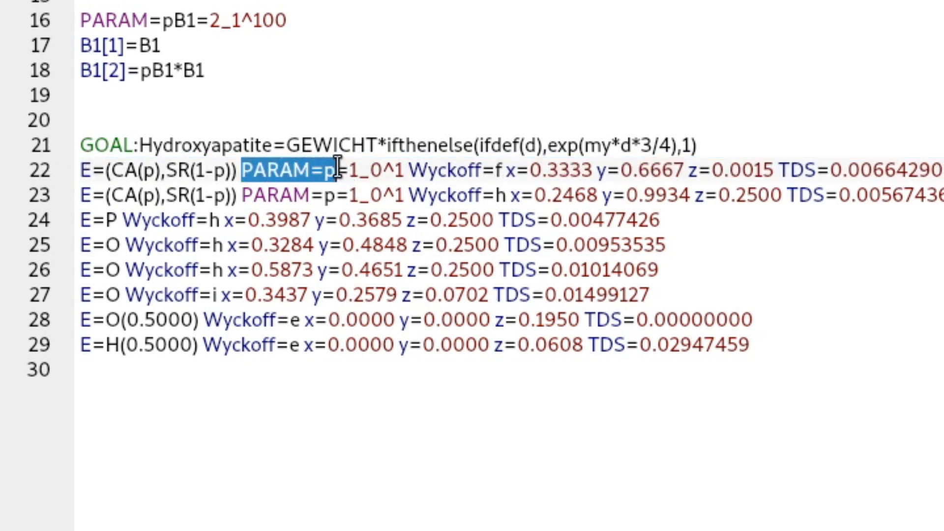
click(342, 171)
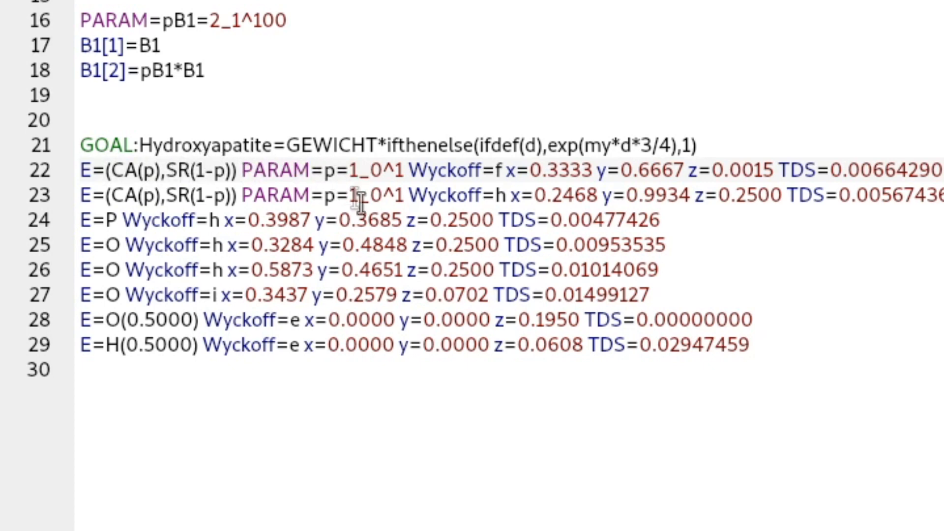
click(669, 195)
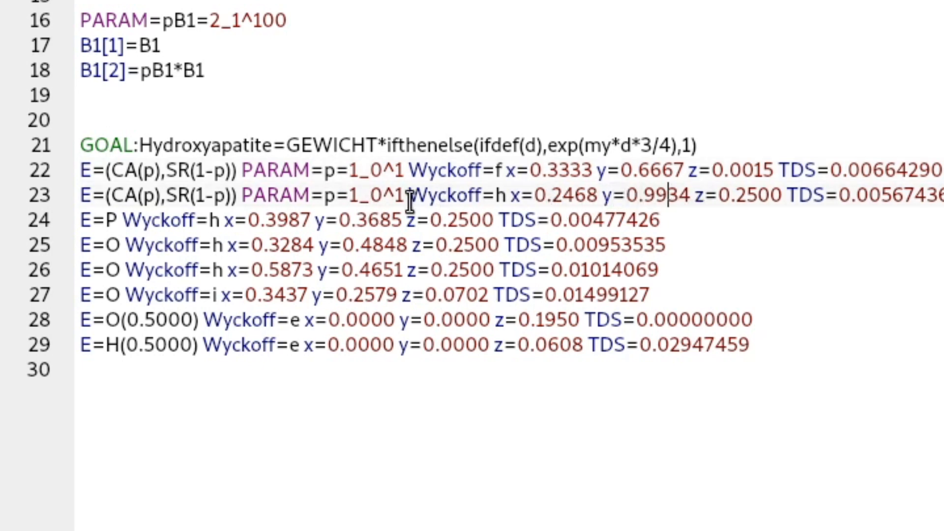
double_click(481, 199)
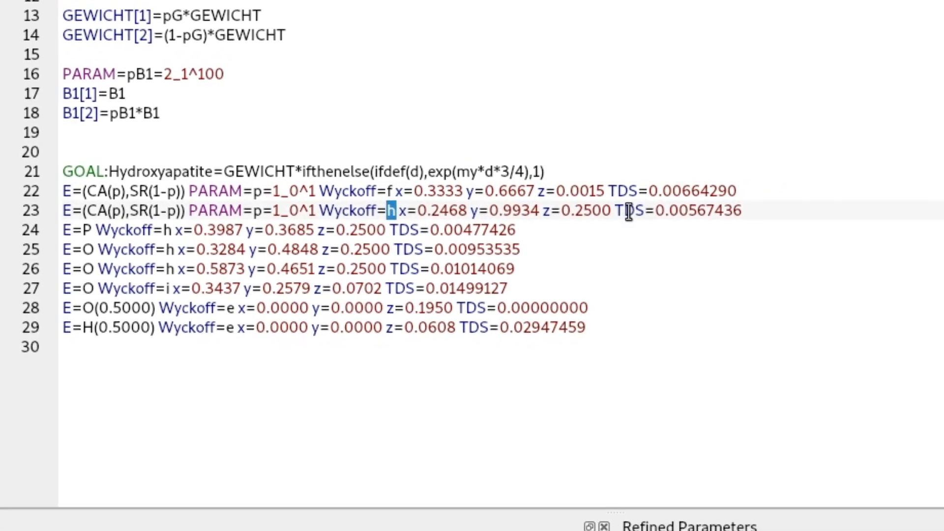
click(574, 210)
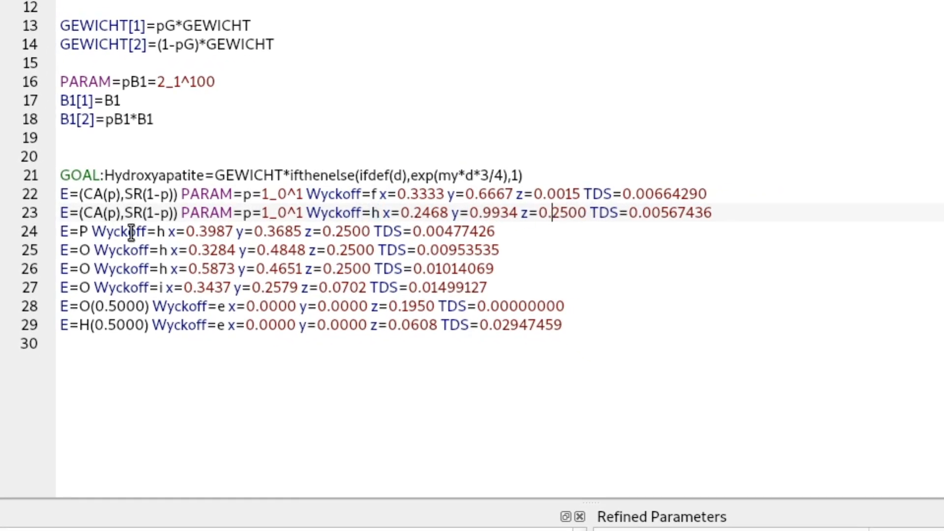
Step: Release the y and x coordinates of the mixed site on line 23 for isotropic refinement
right_click(485, 213)
click(551, 416)
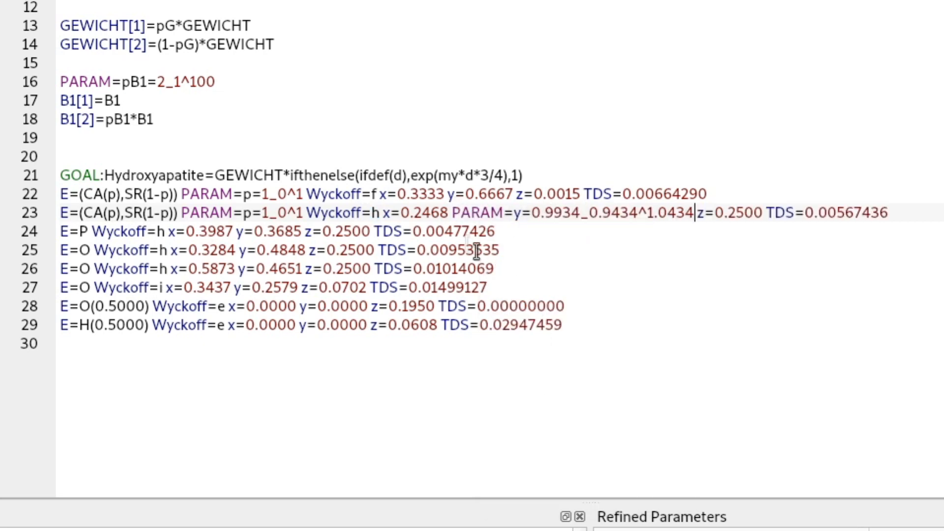
right_click(428, 212)
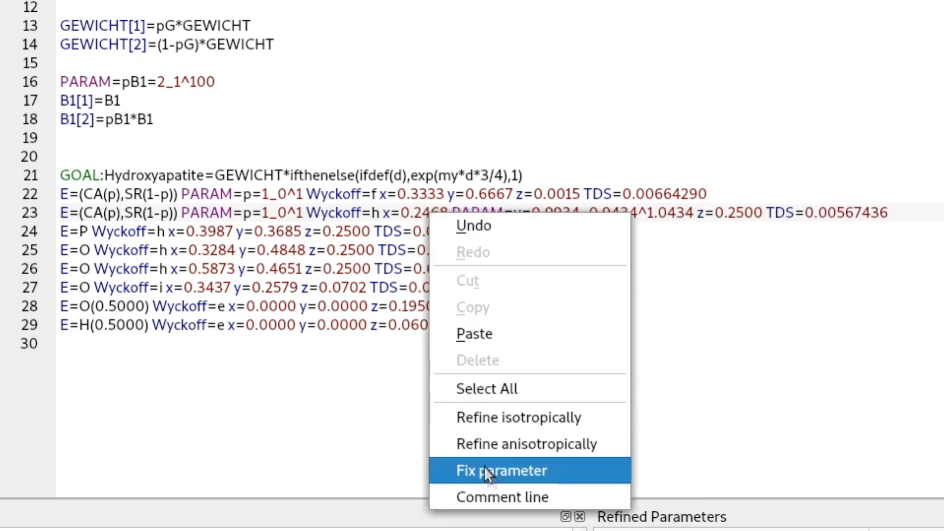
click(497, 418)
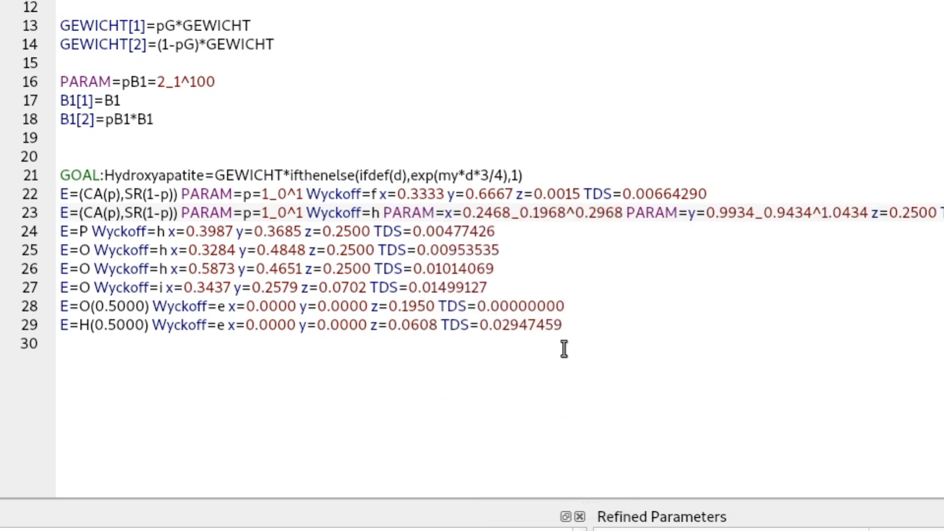
Step: Release the z coordinate of the mixed site on line 22 for isotropic refinement and rerun the refinement
click(179, 191)
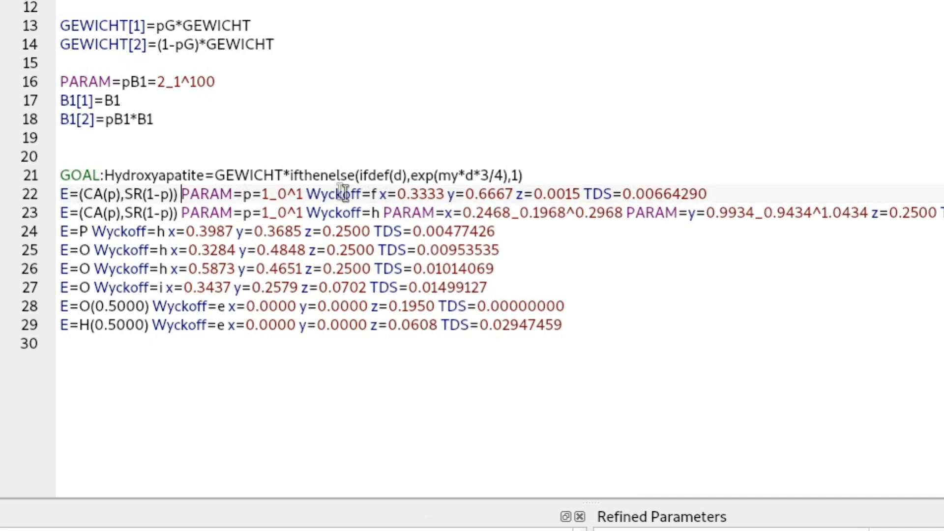
click(410, 193)
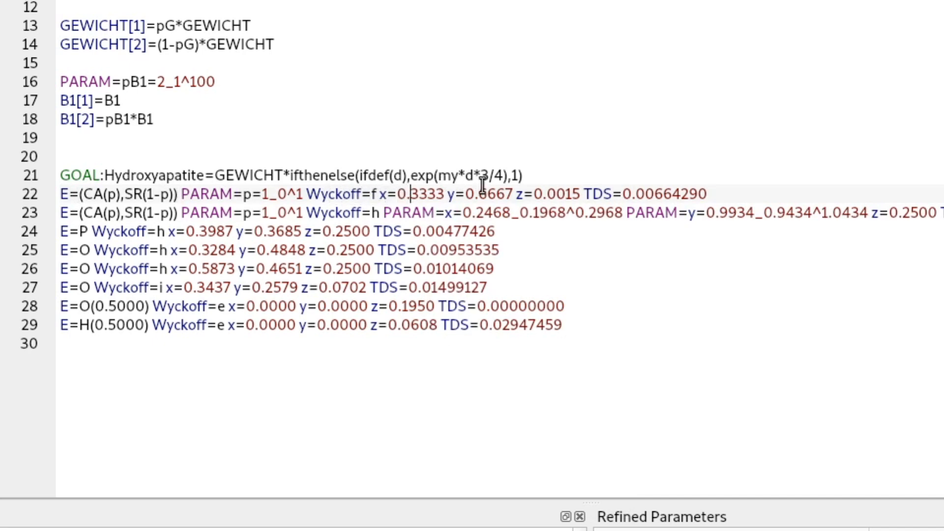
right_click(560, 192)
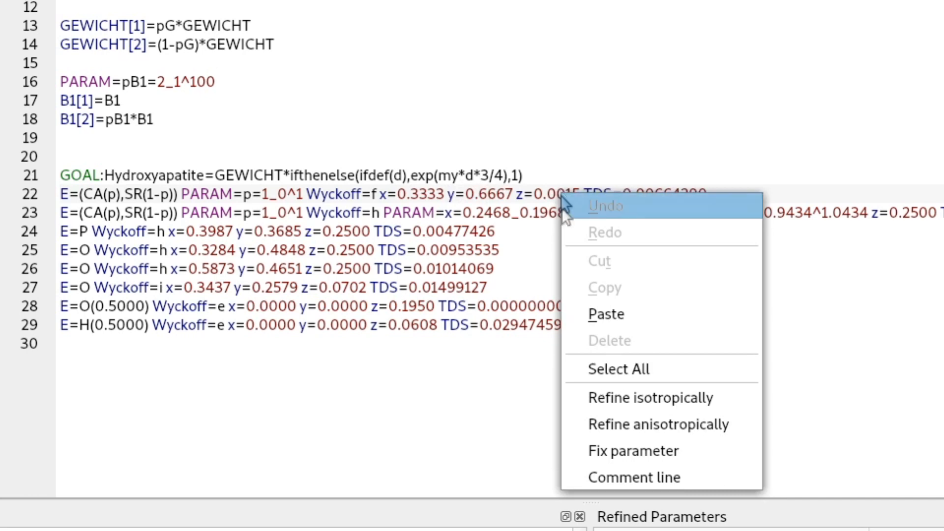
click(676, 392)
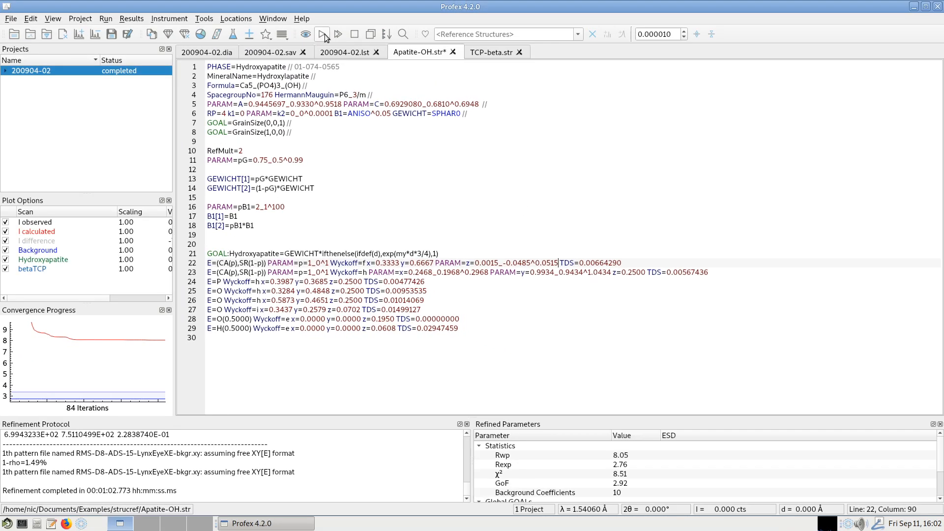
click(322, 34)
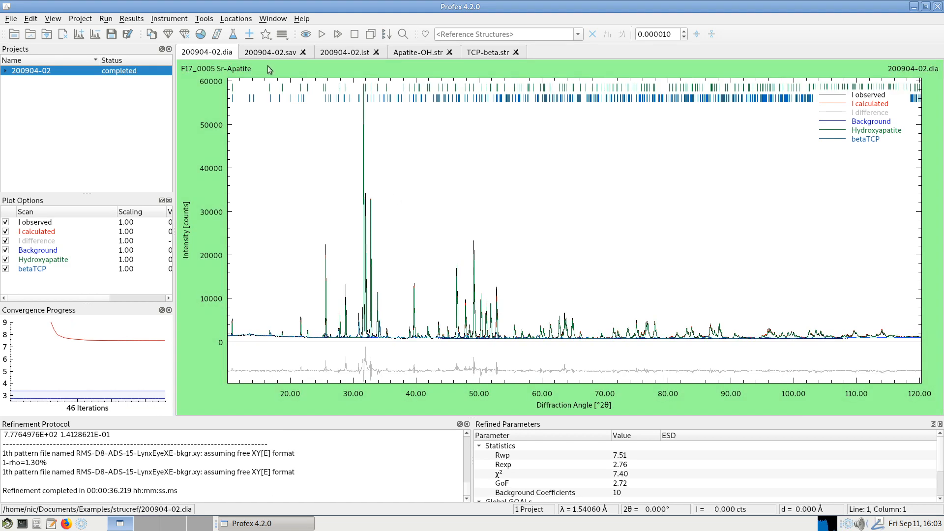
Step: Open the electron density map again and examine it in AB slices down to z=0.0000 and in the AC projection
click(206, 20)
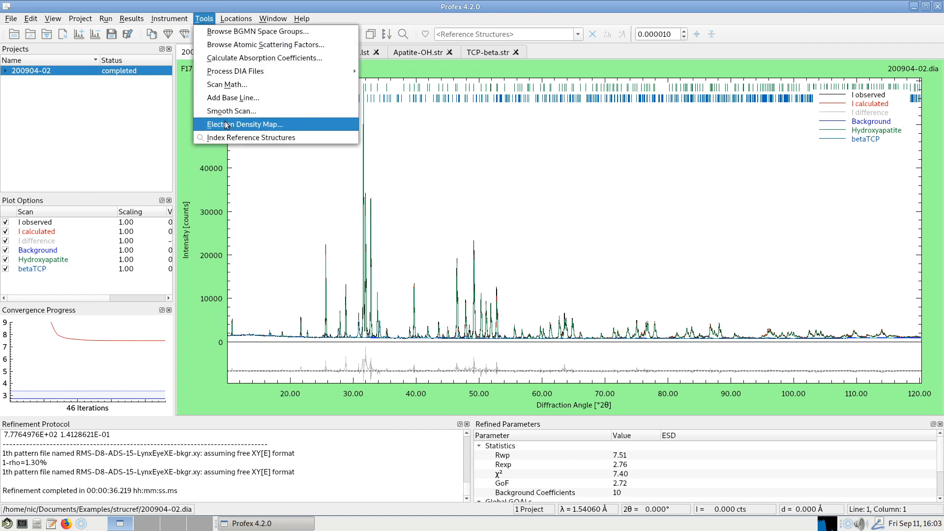
click(228, 124)
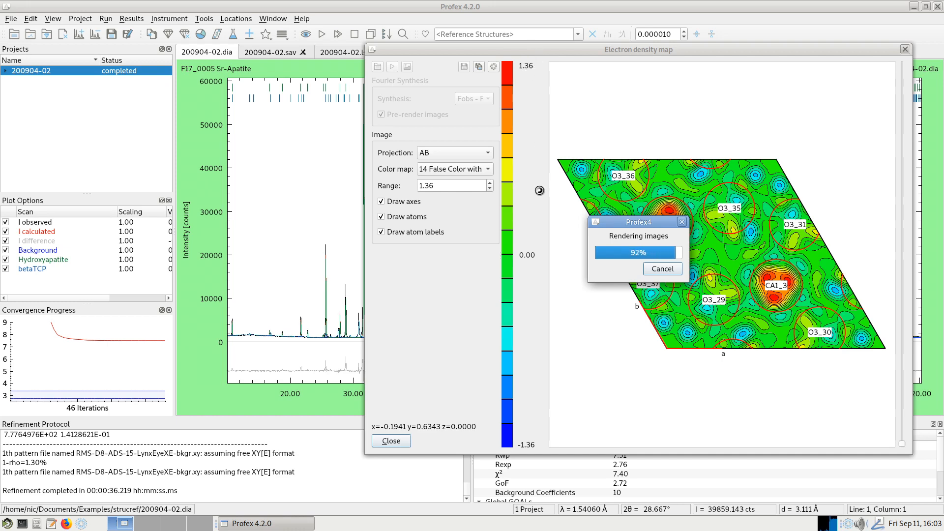
click(900, 306)
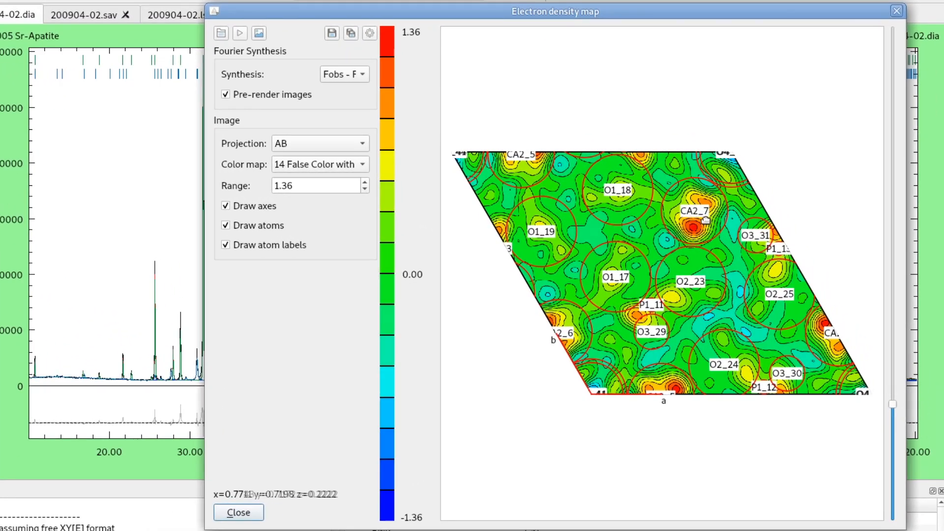
scroll(893, 317, down, 6)
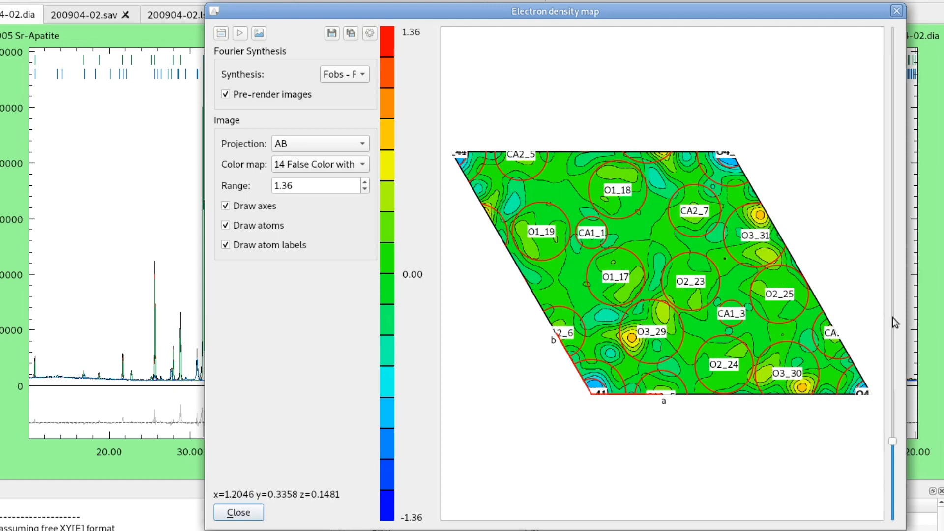
scroll(893, 318, up, 1)
scroll(892, 316, down, 1)
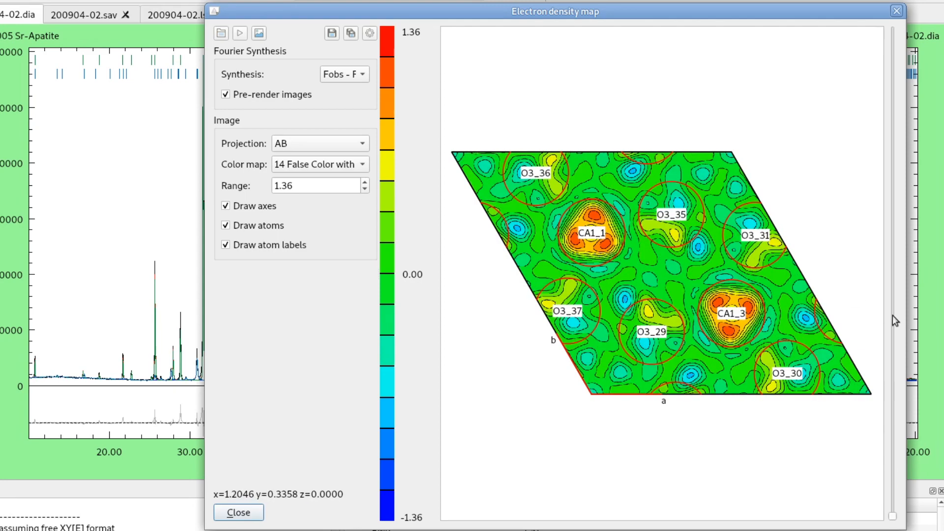
click(341, 143)
click(335, 163)
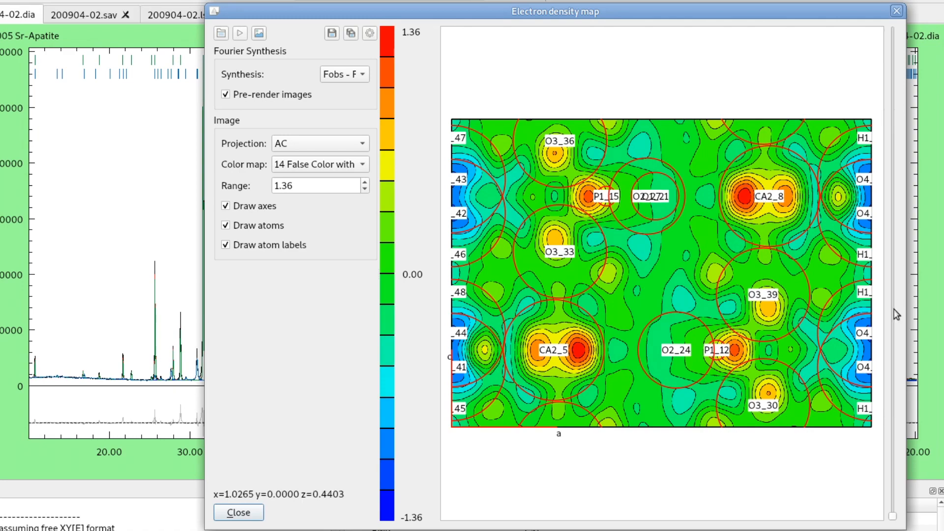
Step: Page through the AC slices of the difference map up to y=0.5405 and close the electron density map
scroll(895, 309, up, 5)
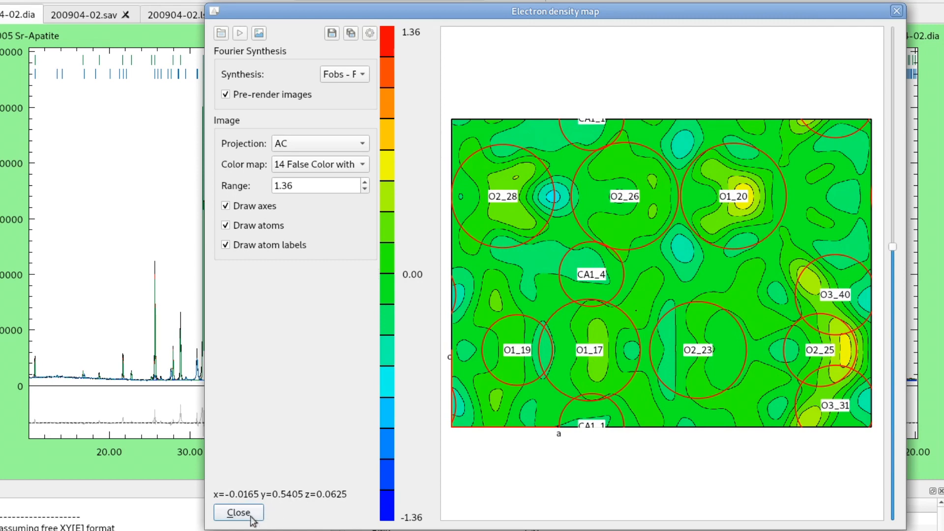
click(240, 513)
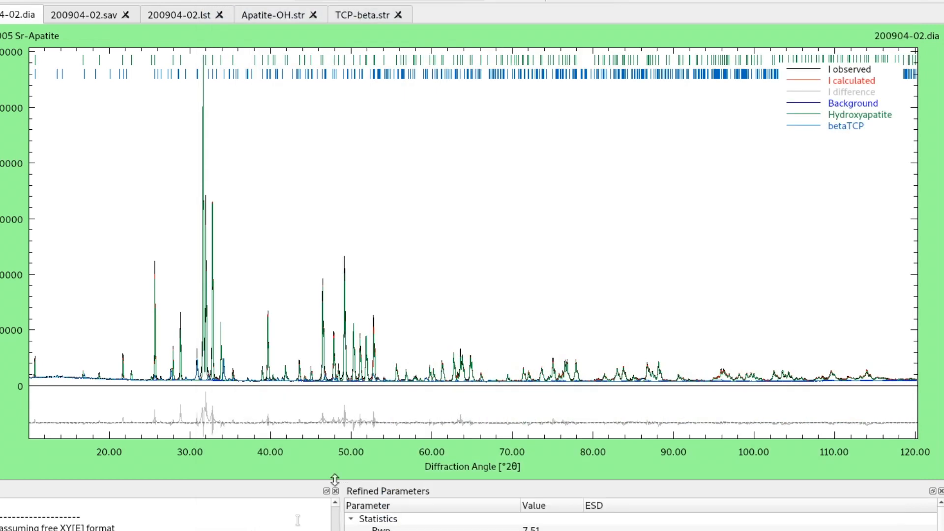
Step: Open the 200904-02.lst results and examine the refined Ca and Sr occupancies of both mixed hydroxyapatite sites on lines 36 and 40
click(191, 15)
scroll(199, 245, down, 4)
click(197, 314)
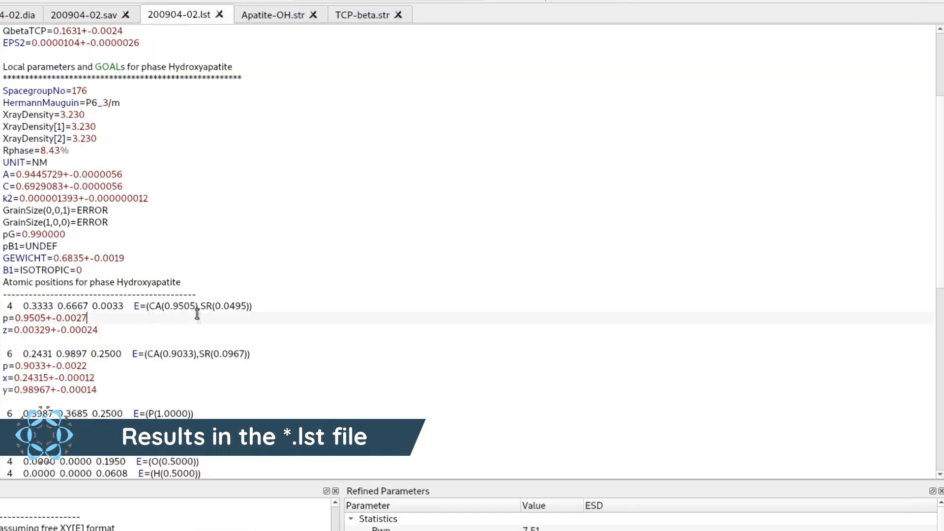
drag(223, 307, 244, 306)
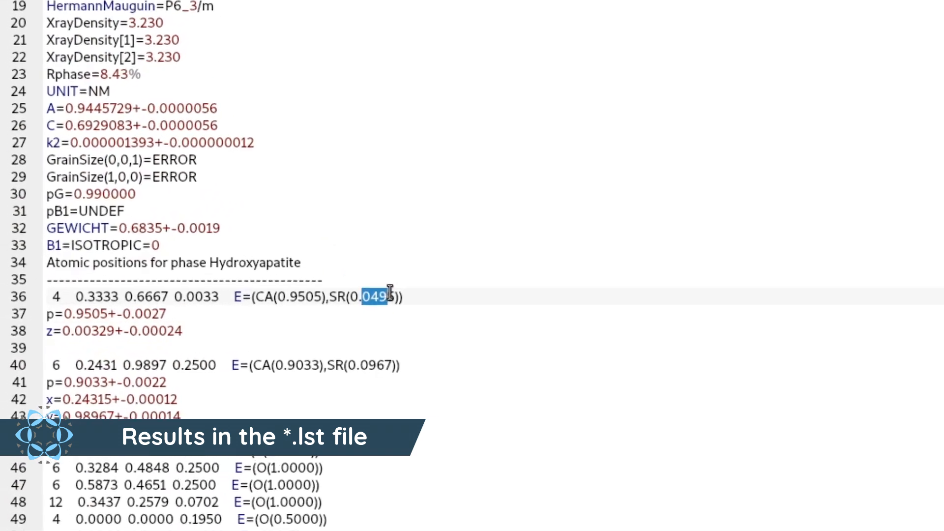
click(269, 306)
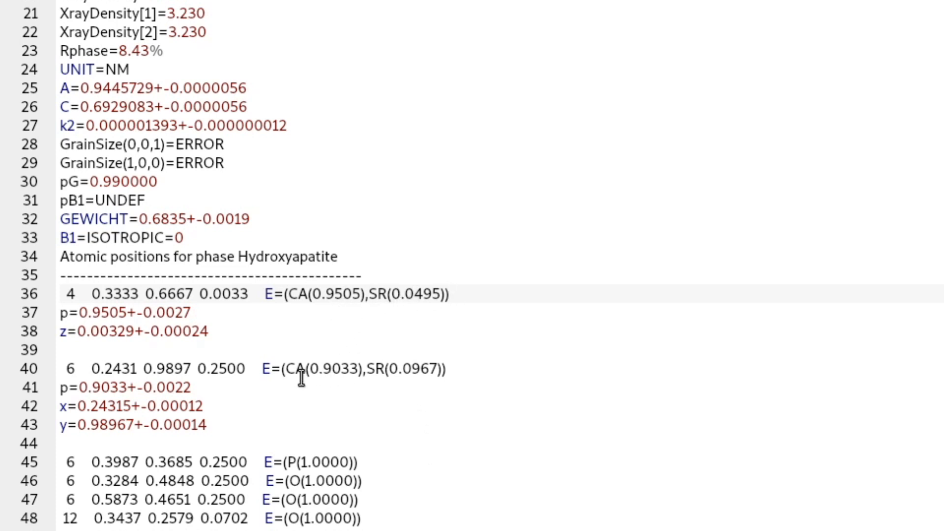
click(403, 369)
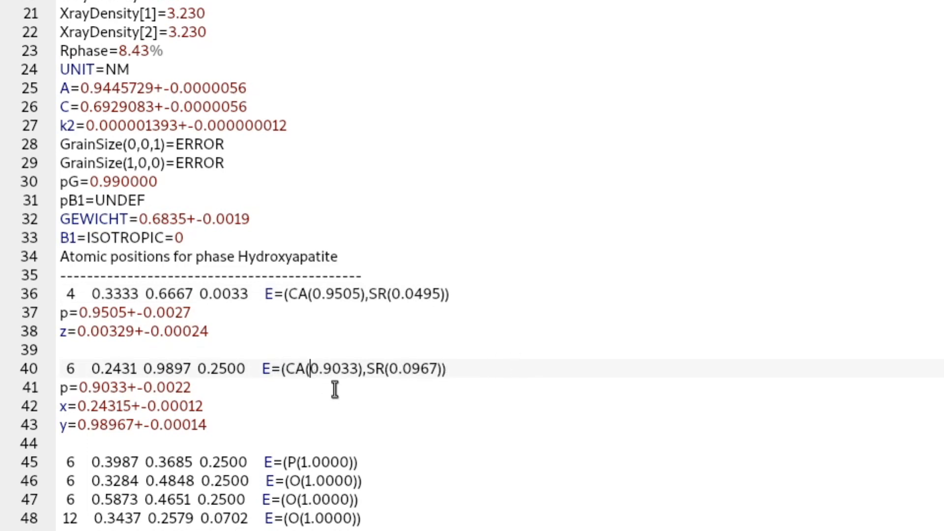
Step: Review the refined p and z values on lines 37 and 38 and the x and y coordinates on lines 42 and 43
drag(79, 313, 127, 313)
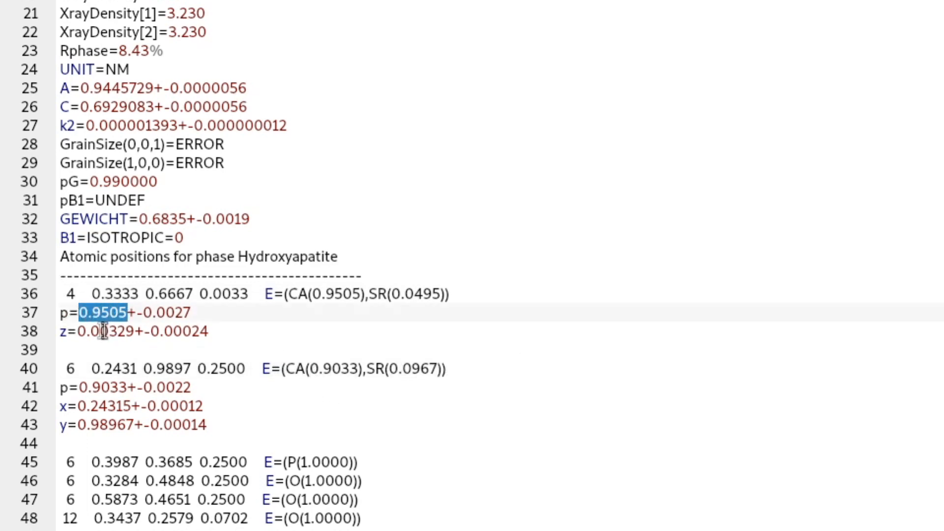
click(102, 313)
drag(77, 330, 136, 335)
click(83, 404)
click(113, 425)
scroll(307, 413, down, 2)
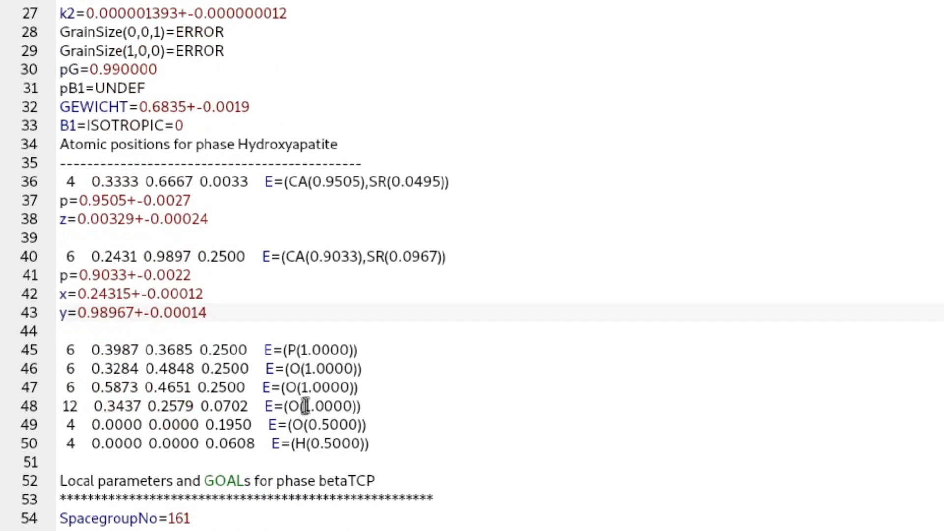
Step: Look over the hydroxyapatite lattice parameters, the global parameters and the fit statistics at the start of the results file
scroll(514, 362, up, 4)
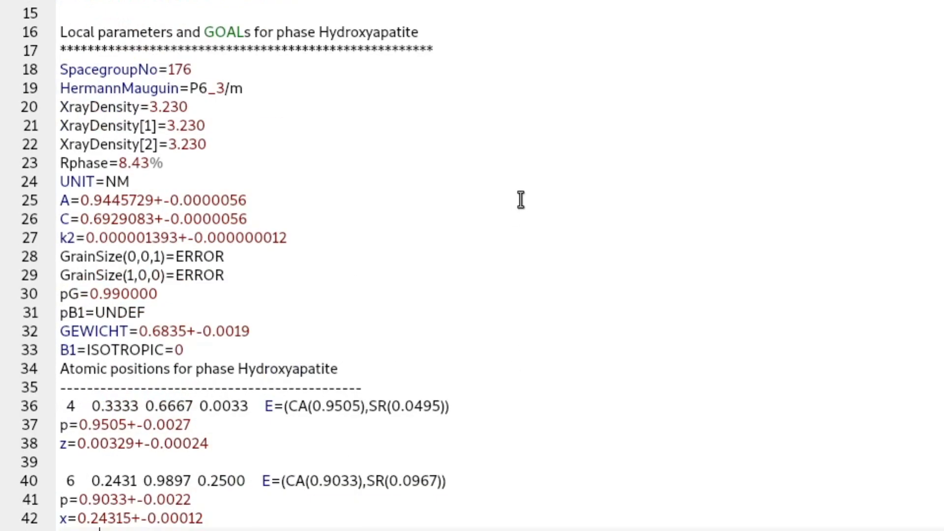
scroll(521, 200, up, 2)
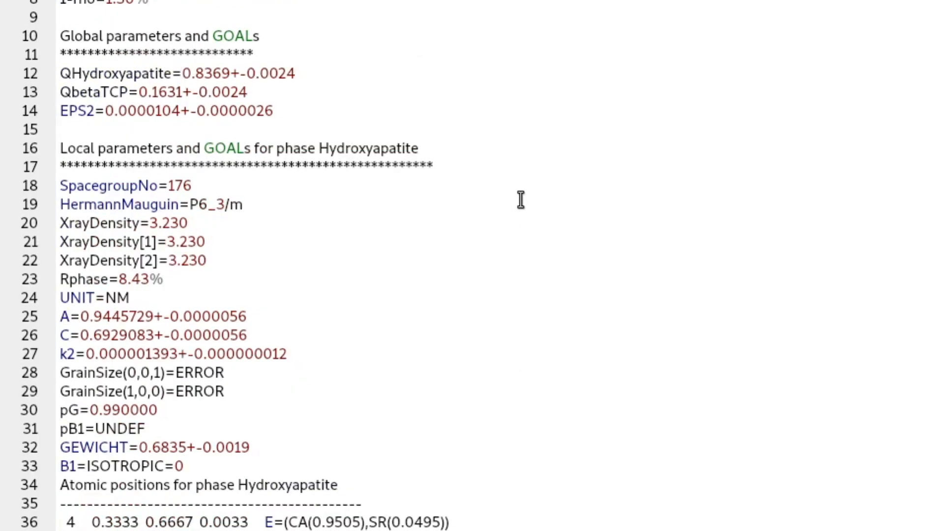
click(155, 17)
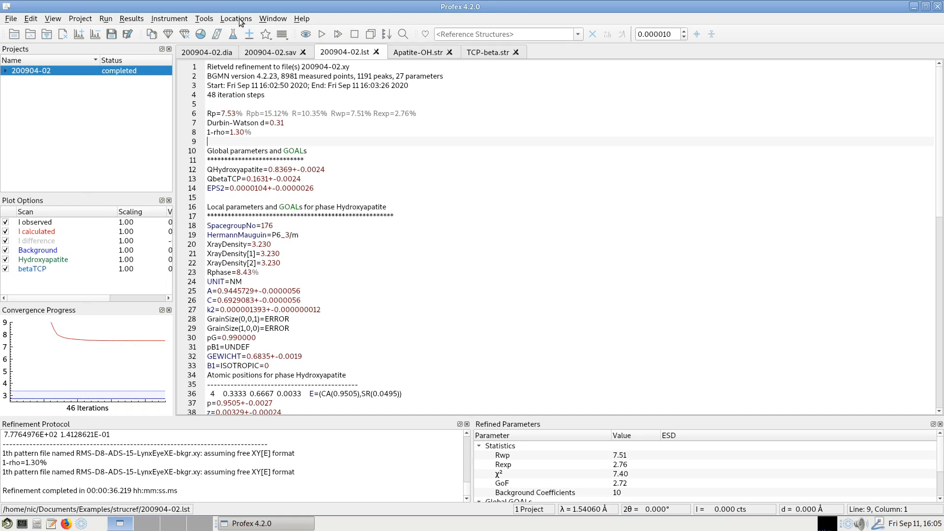
Step: In Apatite-OH.str, release the TDS of the mixed Ca/Sr site on line 22 for isotropic refinement
click(420, 53)
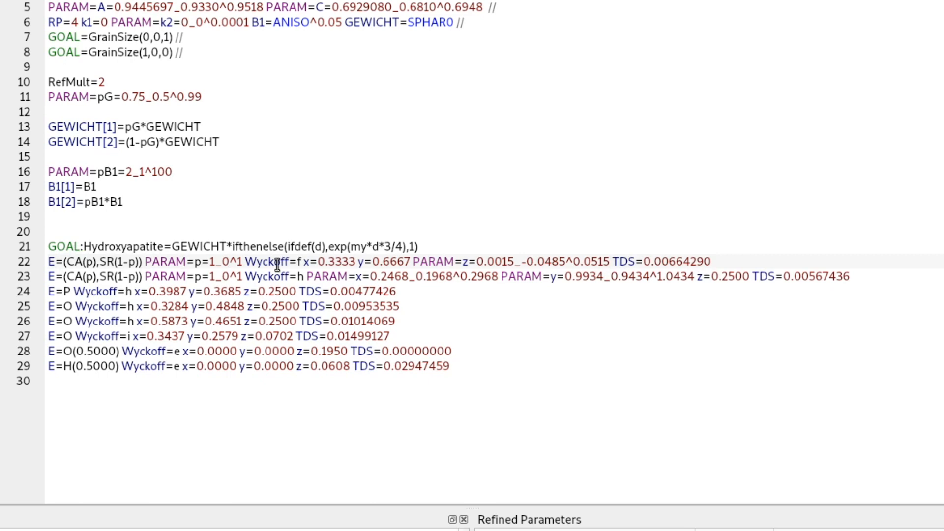
right_click(662, 262)
click(728, 426)
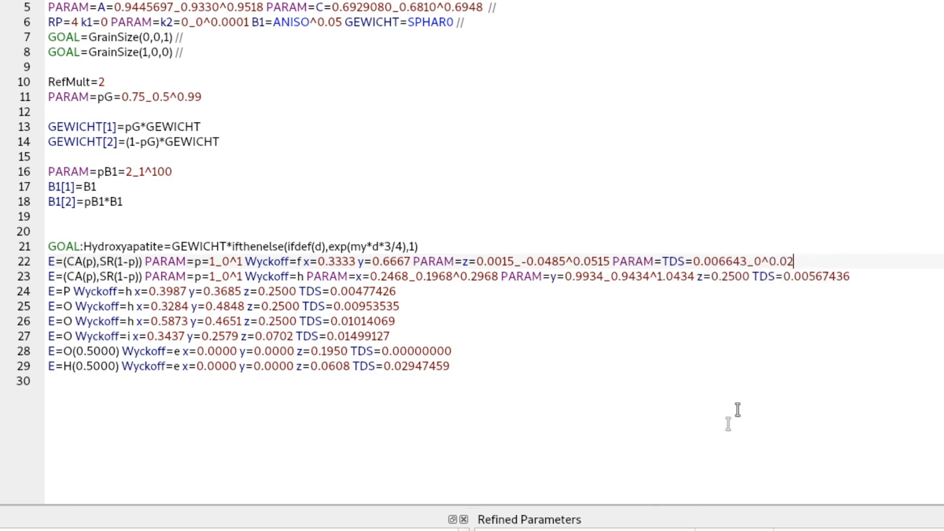
Step: Release the TDS of the mixed Ca/Sr site on line 23 for isotropic refinement
right_click(807, 276)
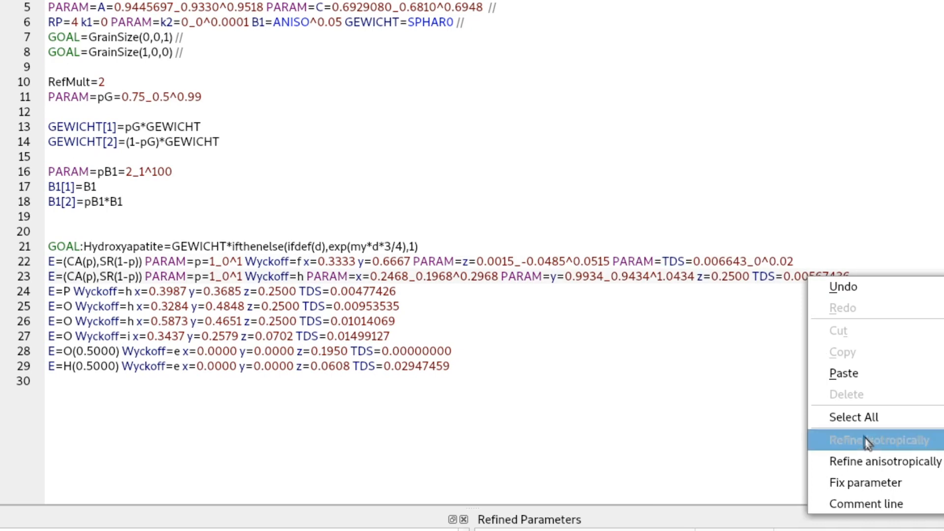
click(866, 439)
click(874, 261)
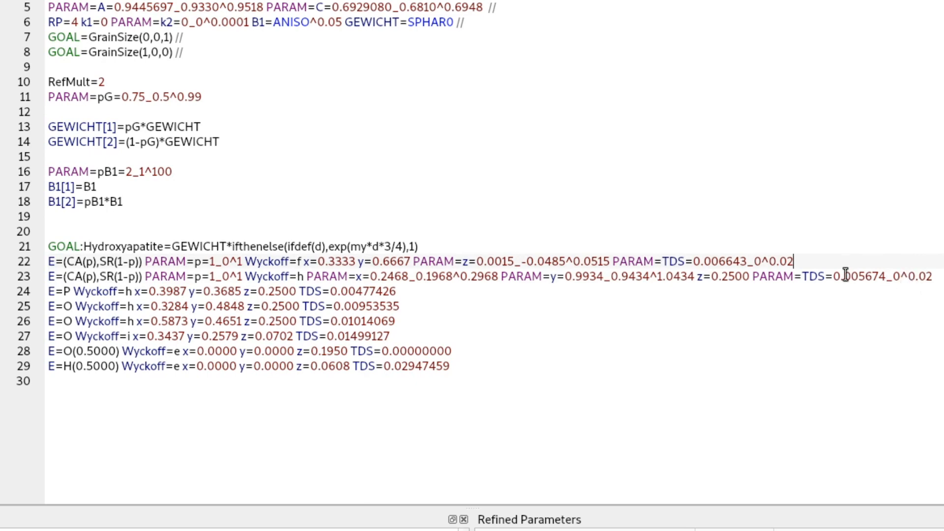
click(934, 277)
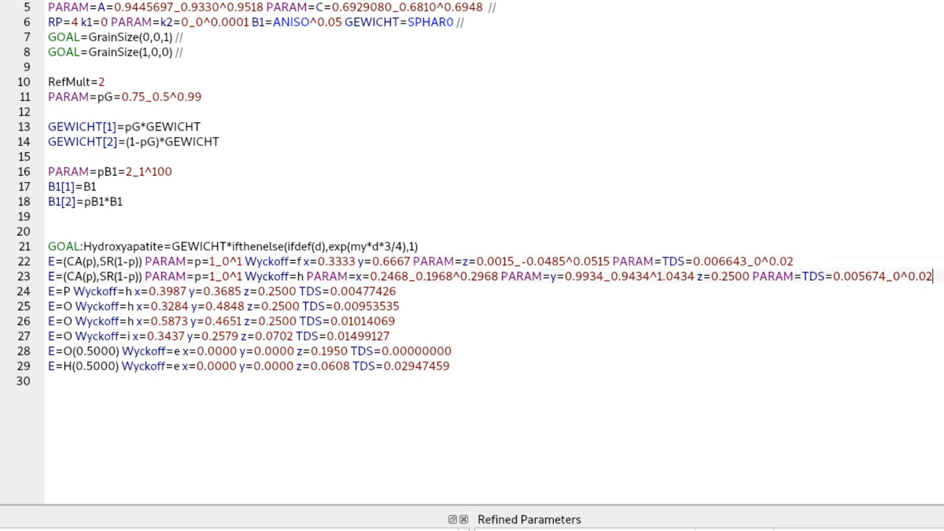
click(444, 295)
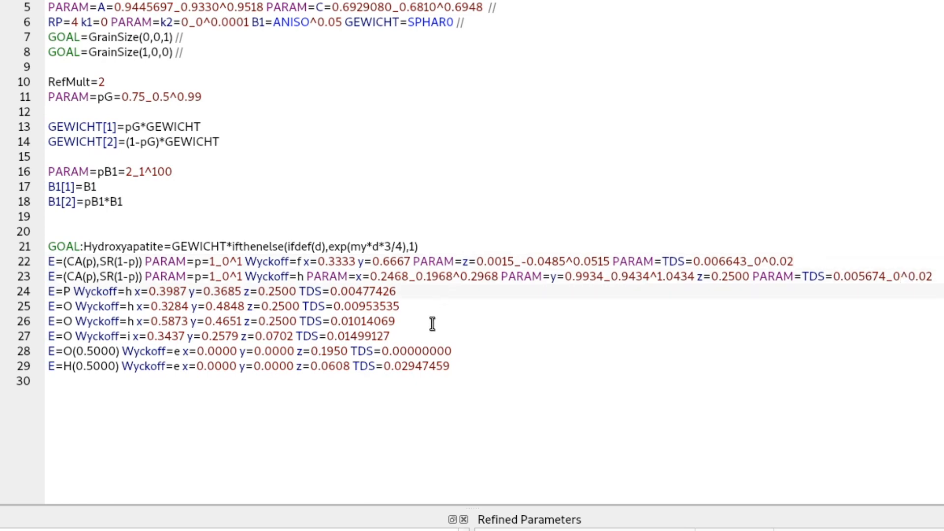
click(707, 261)
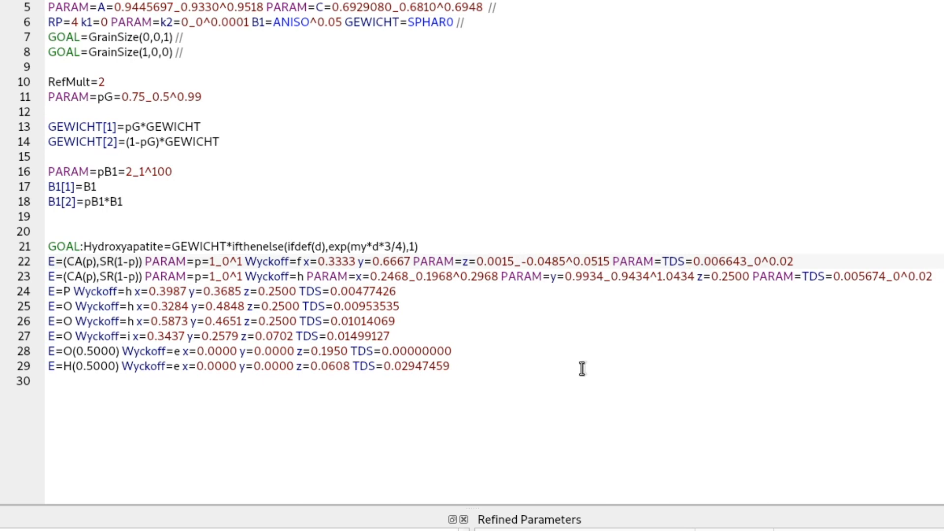
Step: Set the TDS of the half-occupied oxygen on line 28 to 0.02000000
drag(65, 350, 72, 351)
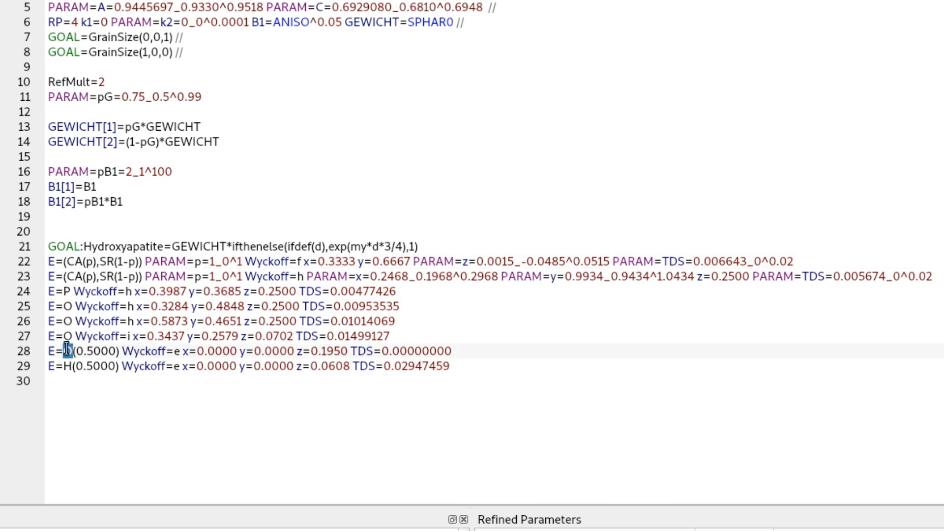
text(O)
text(2)
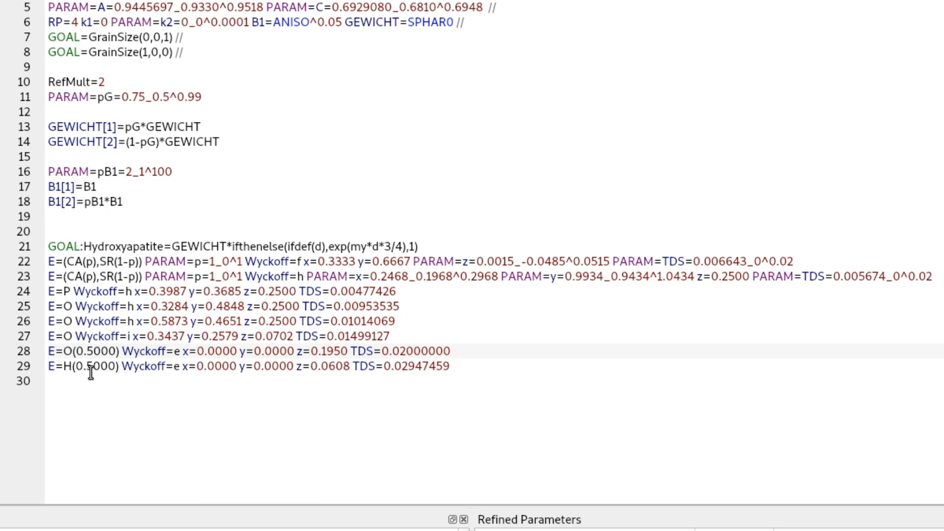
Step: Examine the fixed occupancies of the hydroxyl oxygen and hydrogen on lines 28 and 29
drag(76, 353, 110, 364)
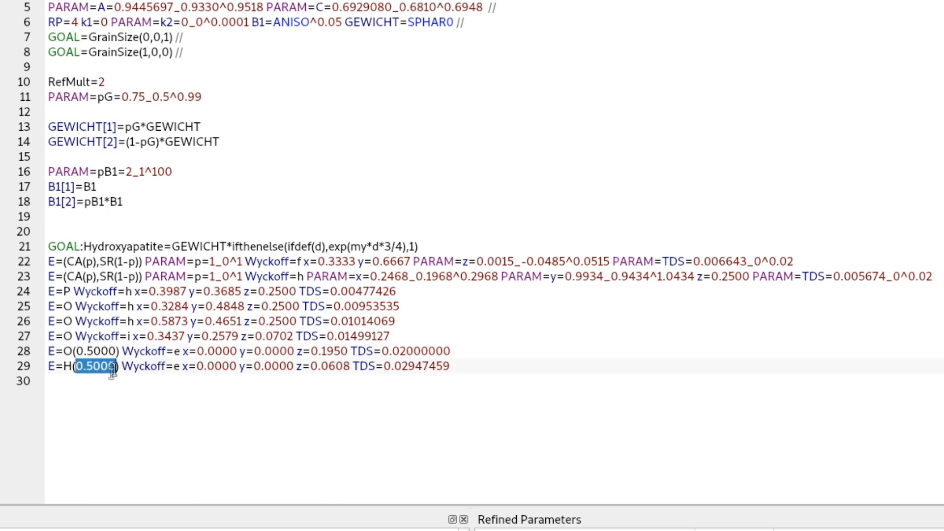
click(70, 352)
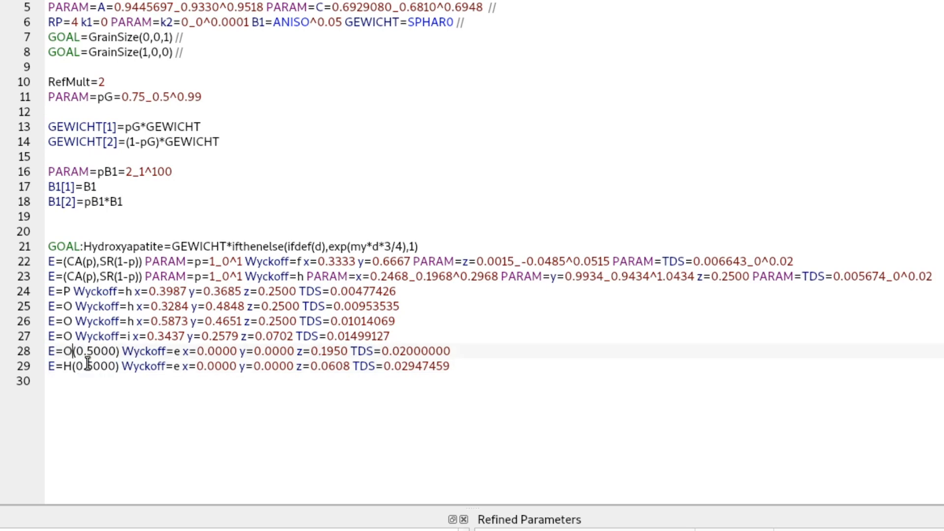
click(66, 366)
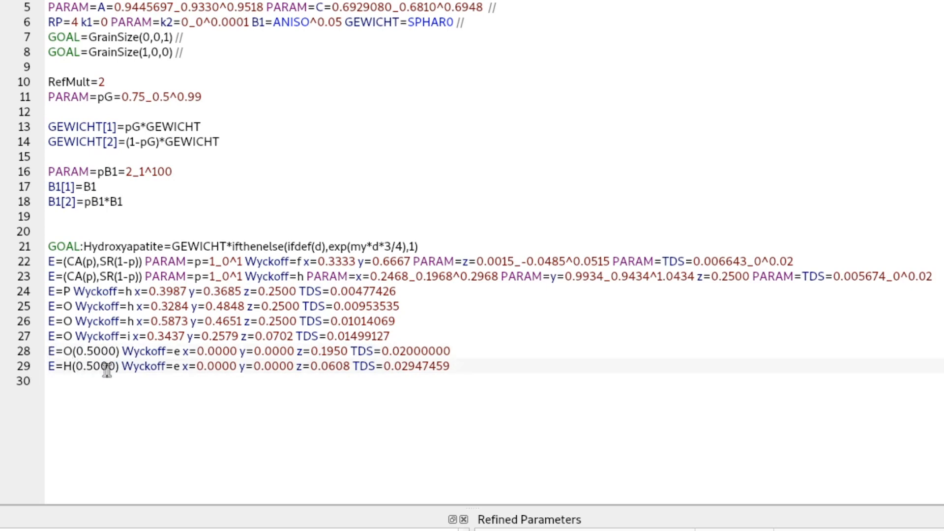
click(87, 353)
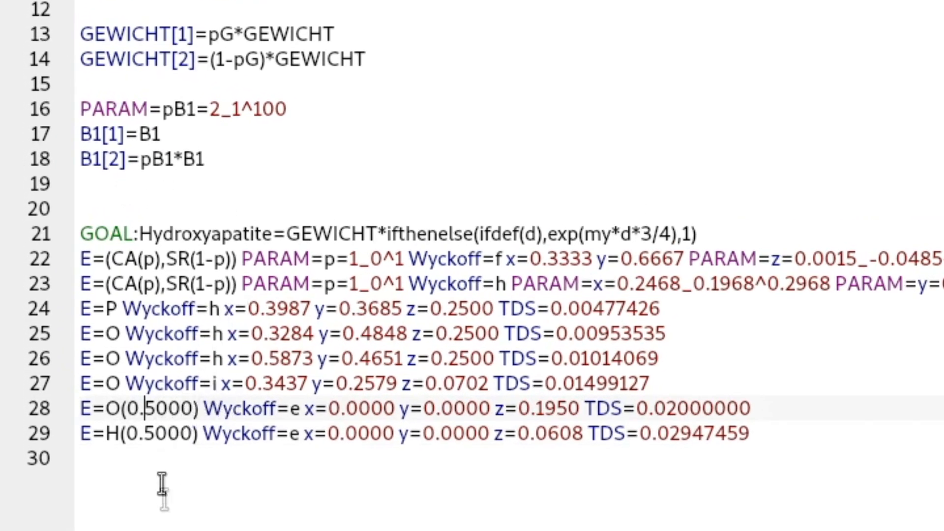
drag(134, 408, 204, 408)
click(206, 410)
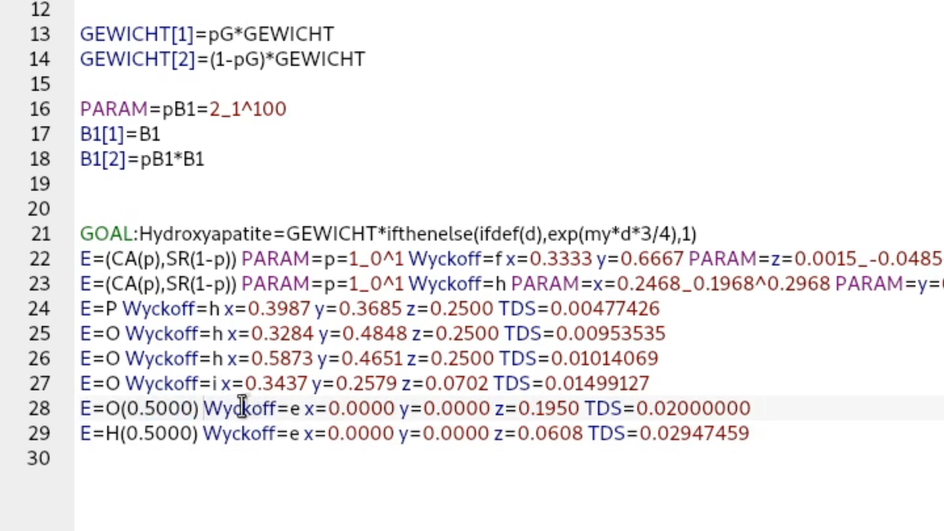
drag(130, 435, 193, 435)
click(207, 435)
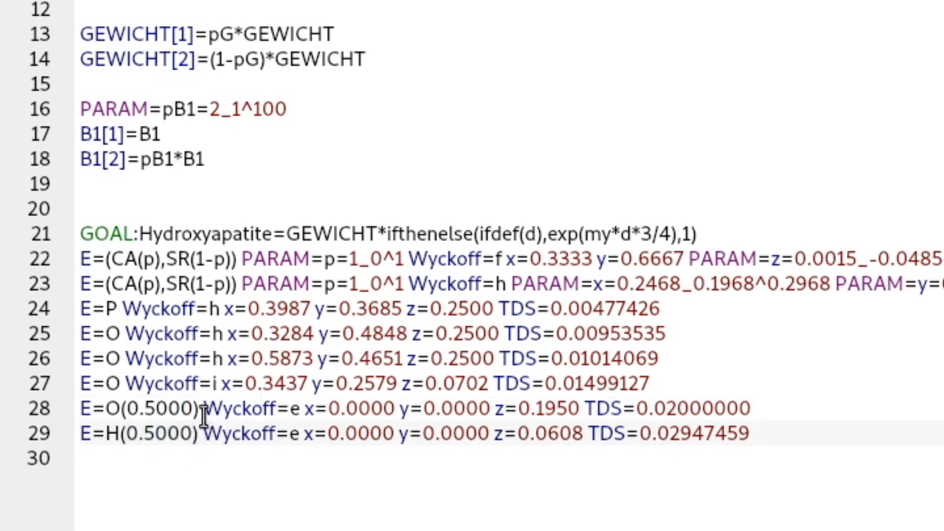
Step: Compare the local p declarations on lines 22 and 23 with the fixed hydroxyl occupancies on lines 28 and 29
double_click(327, 259)
double_click(325, 284)
click(328, 260)
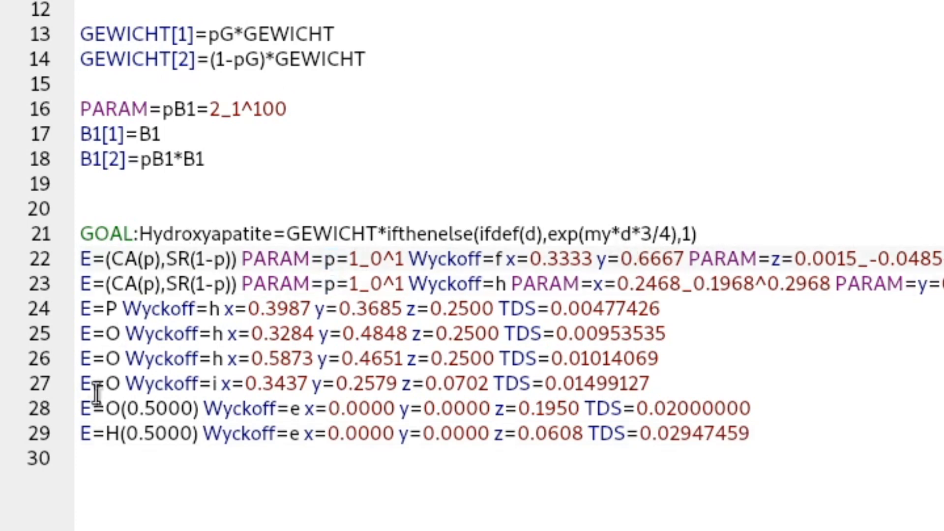
drag(126, 408, 150, 409)
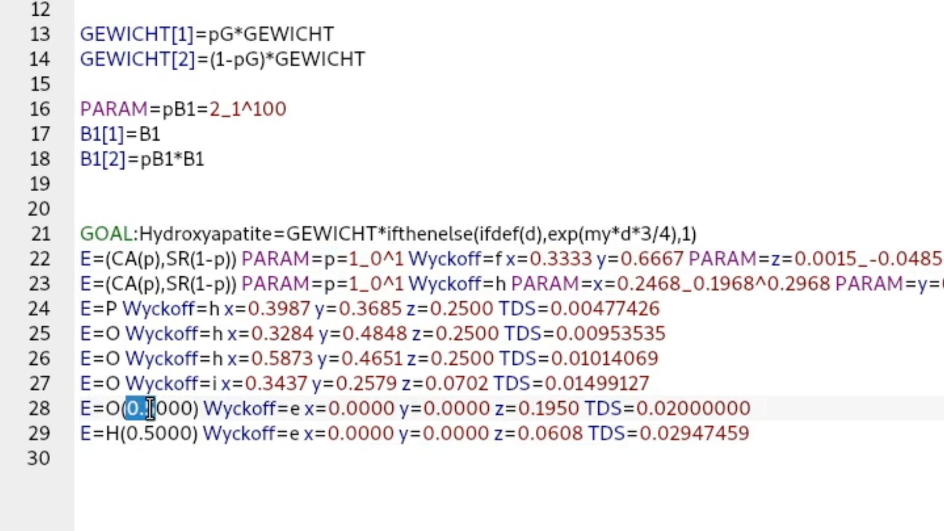
click(121, 433)
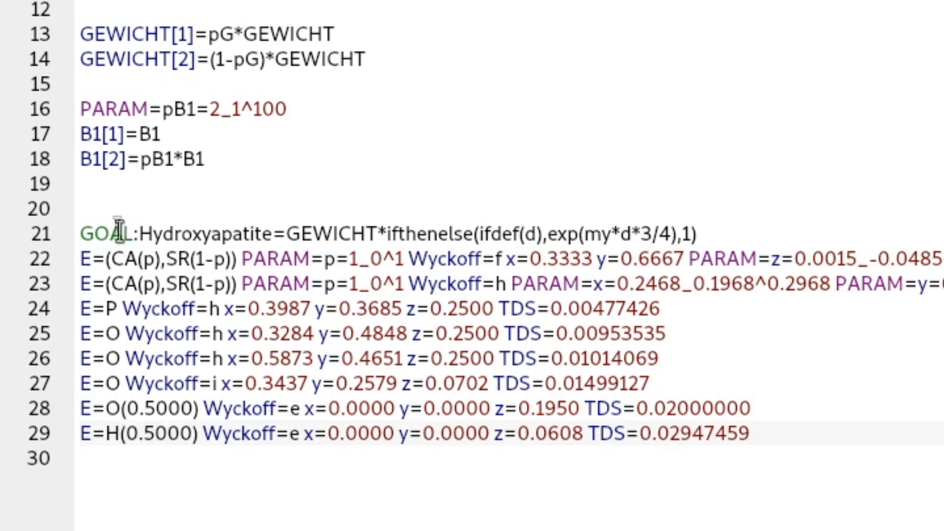
Step: Insert the shared occupancy parameter declaration PARAM=sofOH=0.5_0^1 on a new line 20 above the Hydroxyapatite GOAL
click(111, 186)
key(Return)
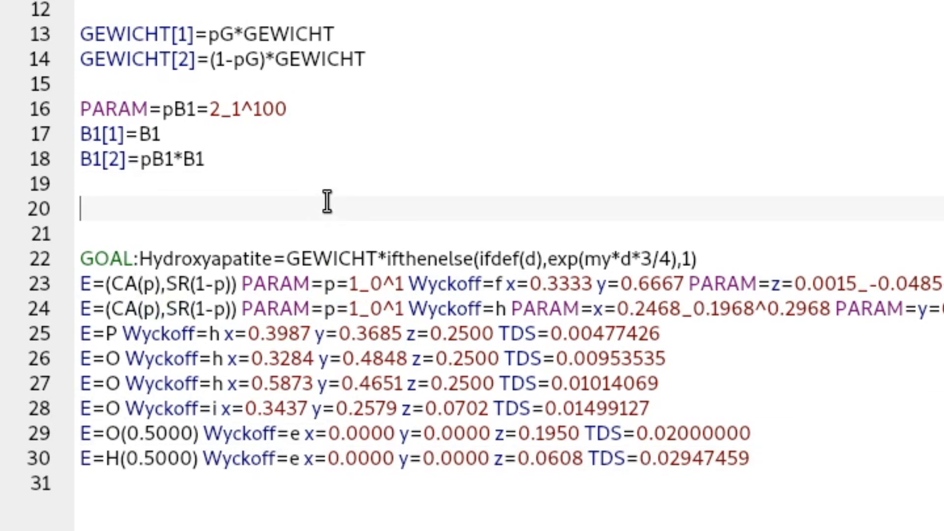
text(PARAM)
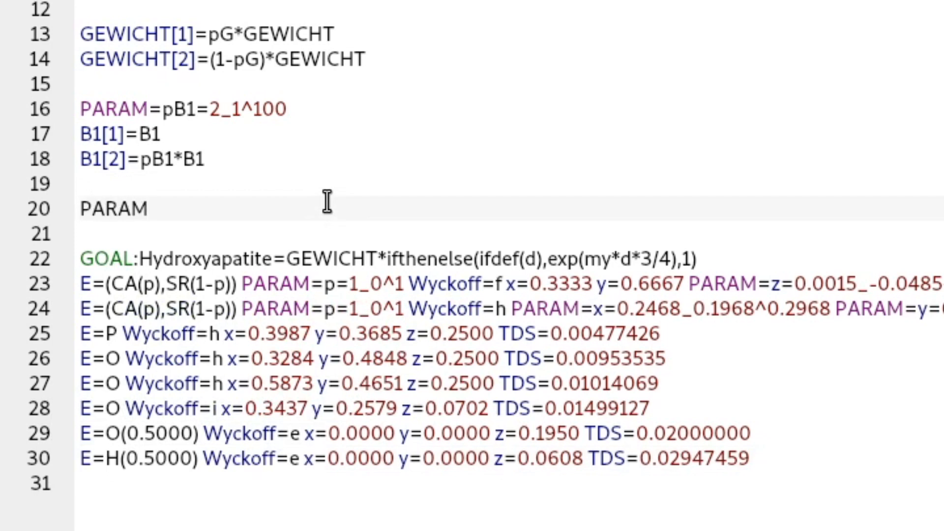
text(+)
key(BackSpace)
text(=)
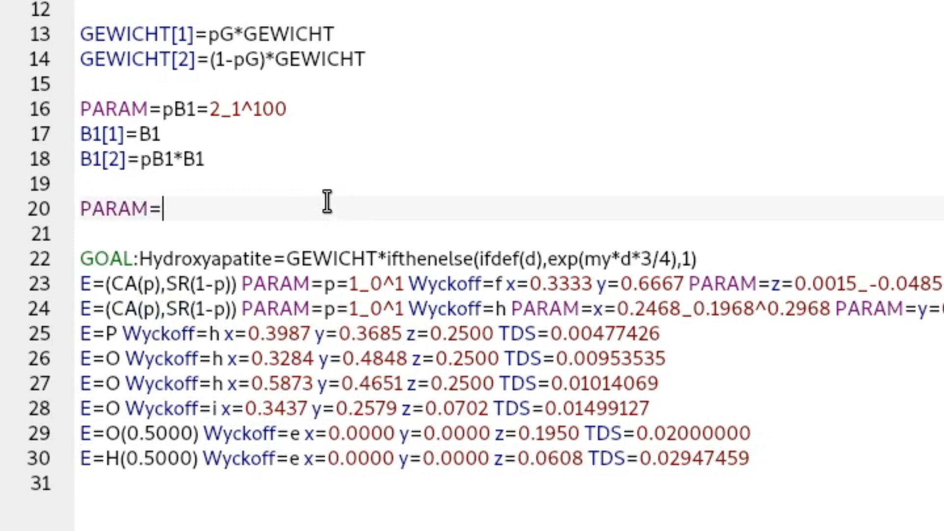
text(sofOH)
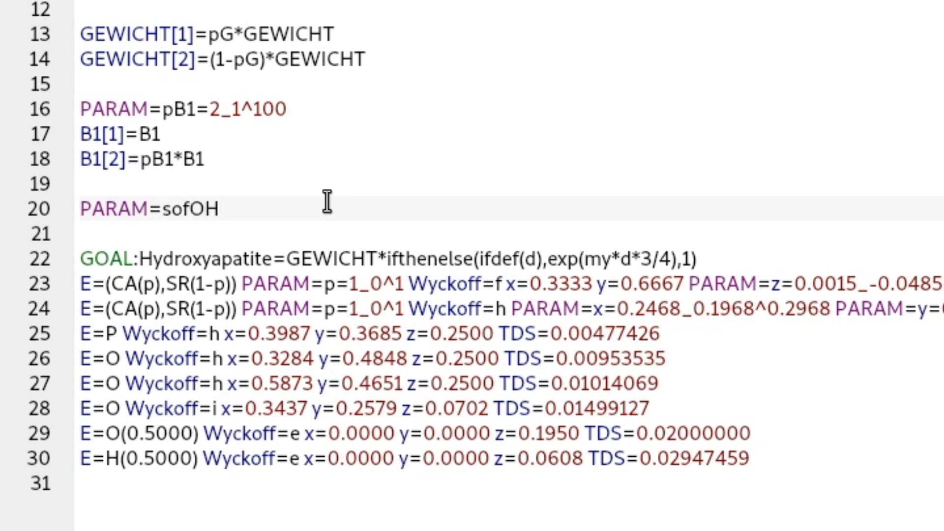
text(=0.5_0)
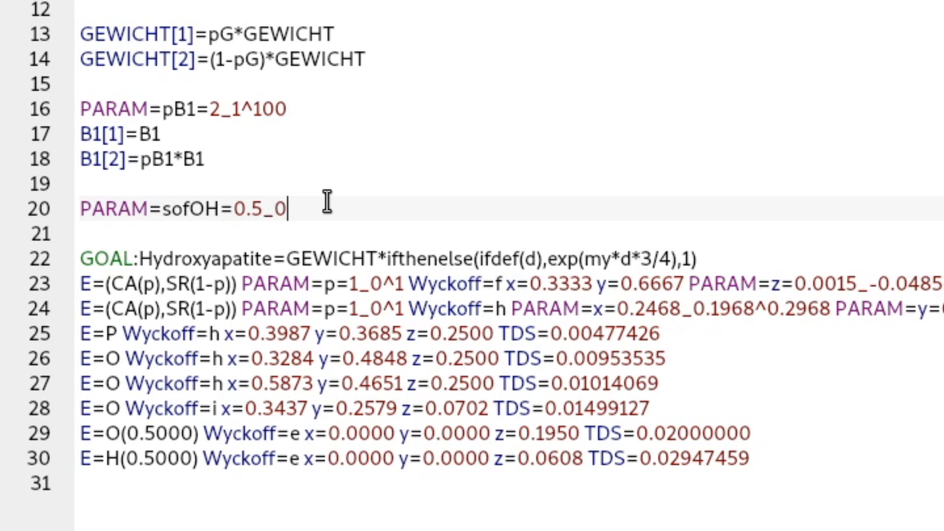
text(^1)
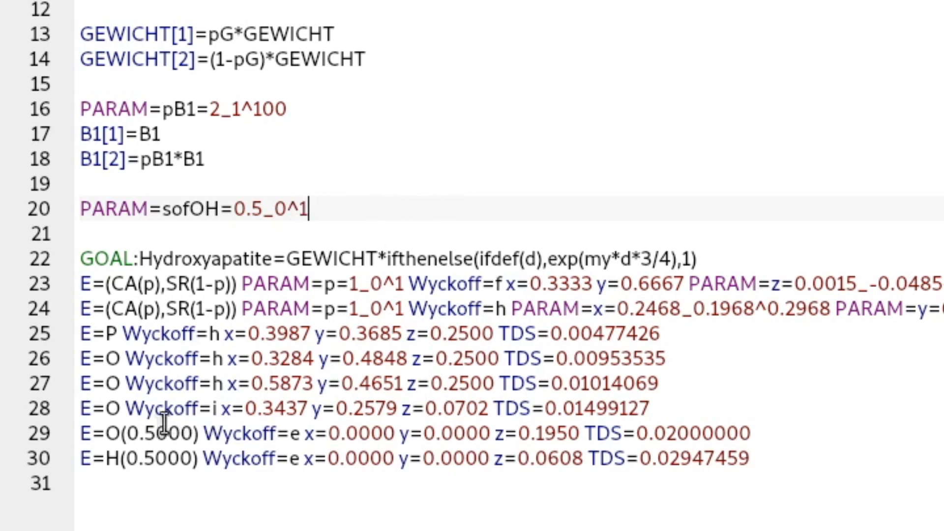
Step: Replace the fixed occupancies of the hydroxyl oxygen and hydrogen on lines 29 and 30 with sofOH and run the refinement
double_click(185, 208)
key(ctrl+c)
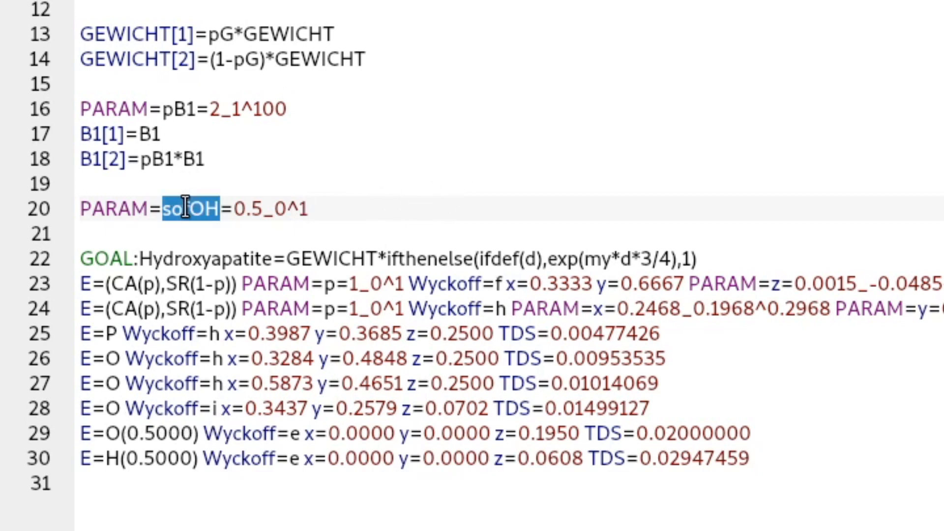
drag(127, 433, 195, 434)
key(ctrl+v)
drag(126, 458, 194, 458)
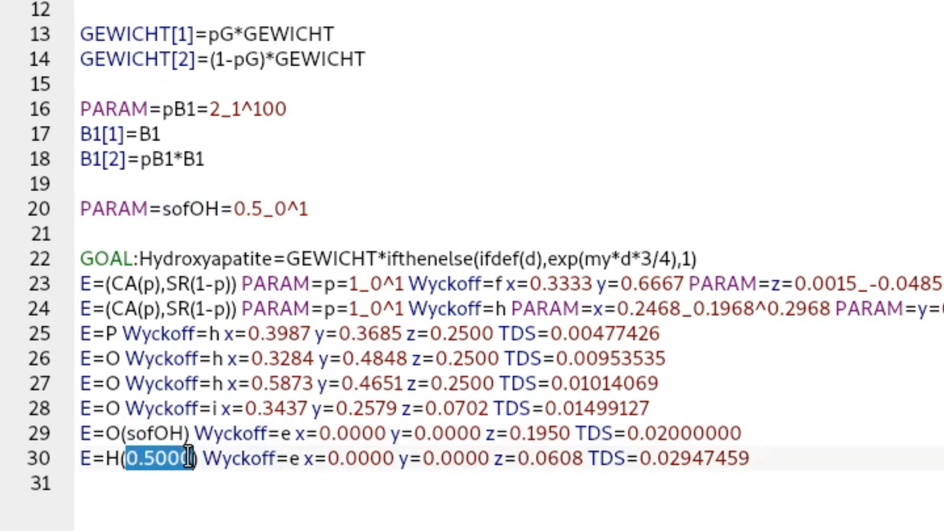
key(ctrl+v)
click(204, 208)
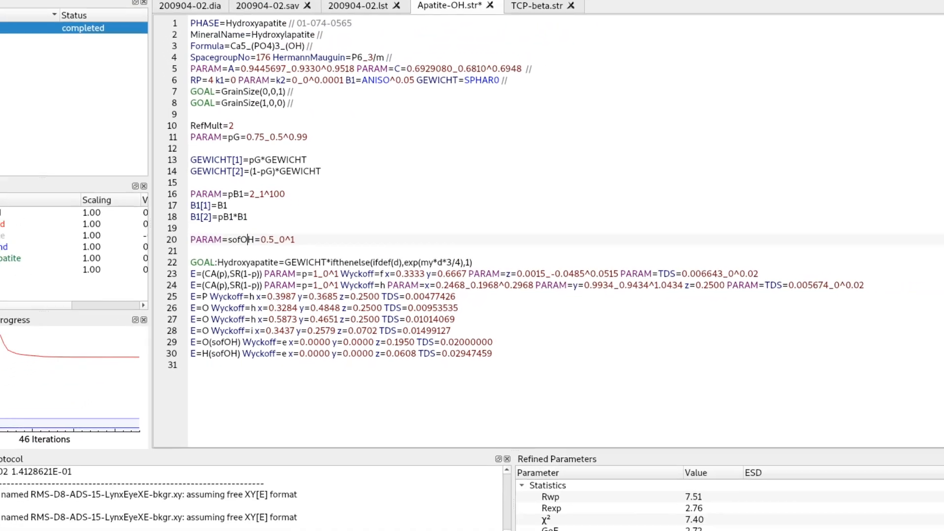
key(F9)
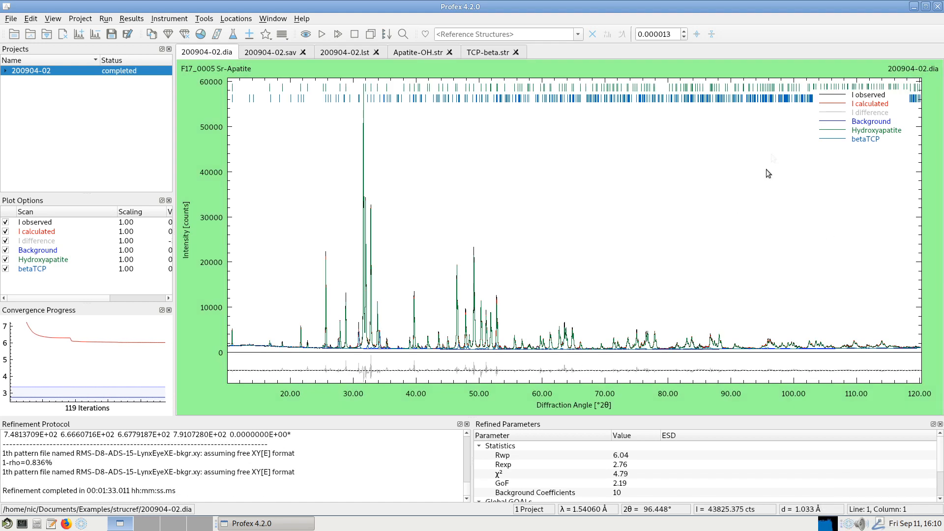
Step: Review the refined occupancies of the hydroxyl oxygen and hydrogen in the 200904-02.lst results
click(345, 53)
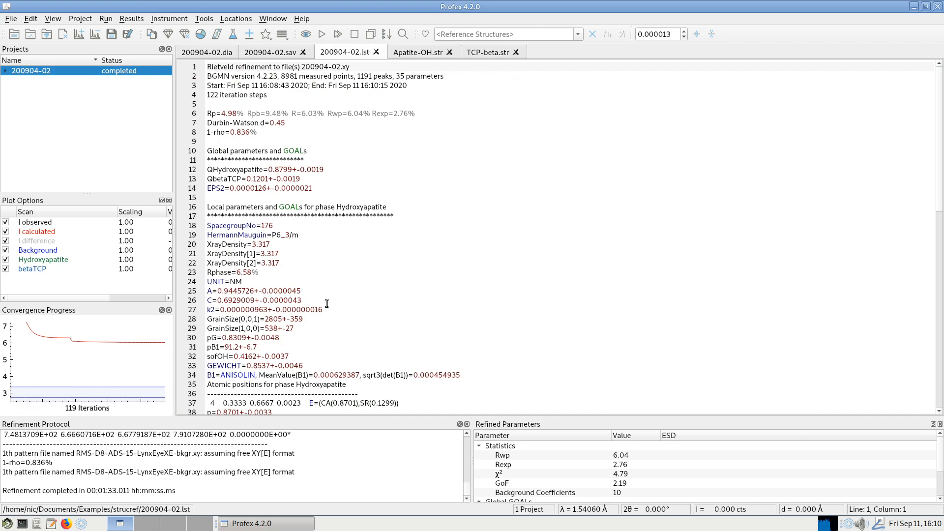
scroll(445, 272, down, 1)
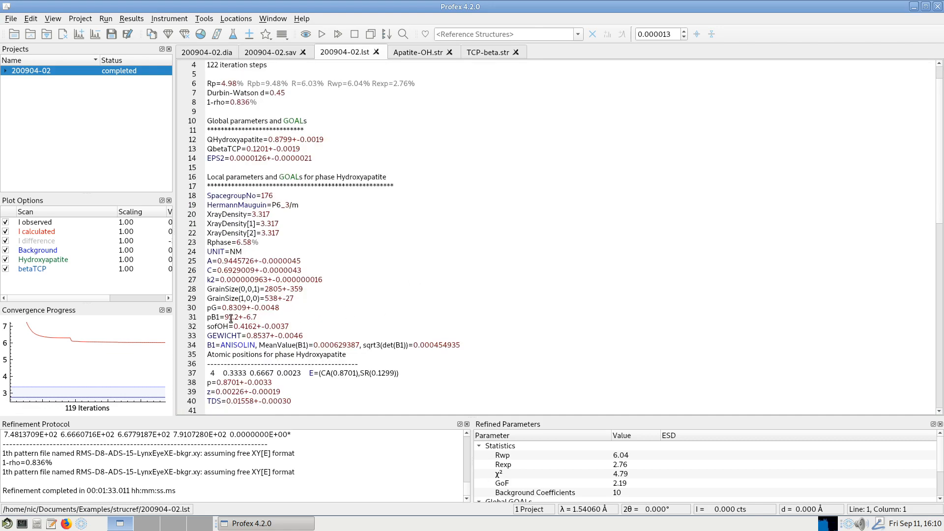
scroll(267, 306, down, 7)
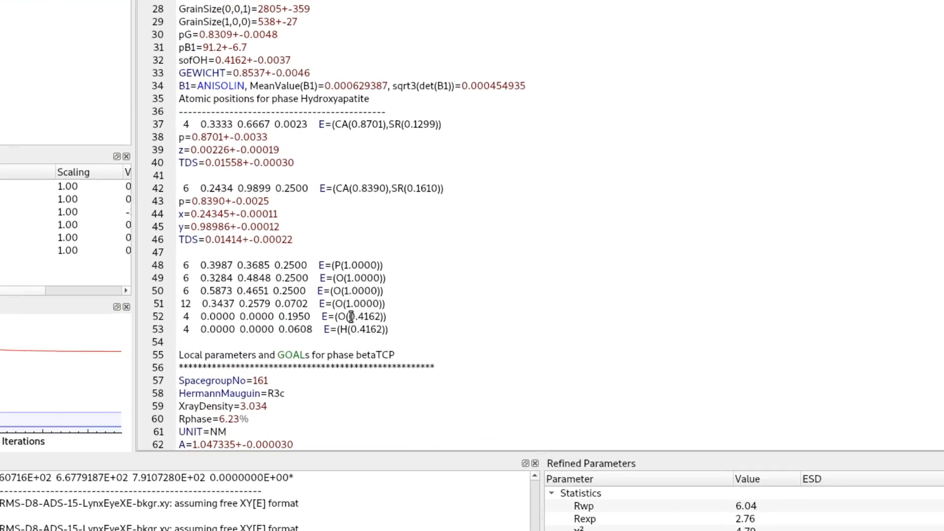
drag(331, 316, 354, 317)
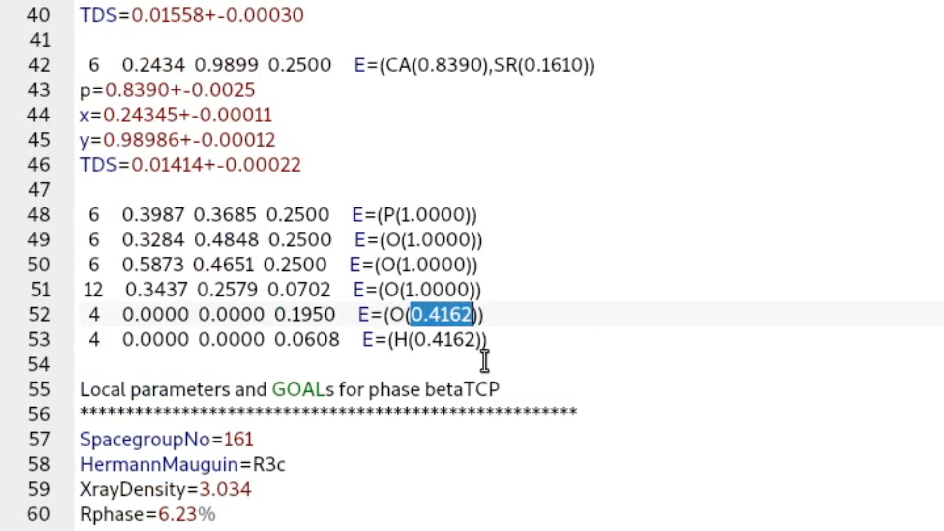
click(482, 315)
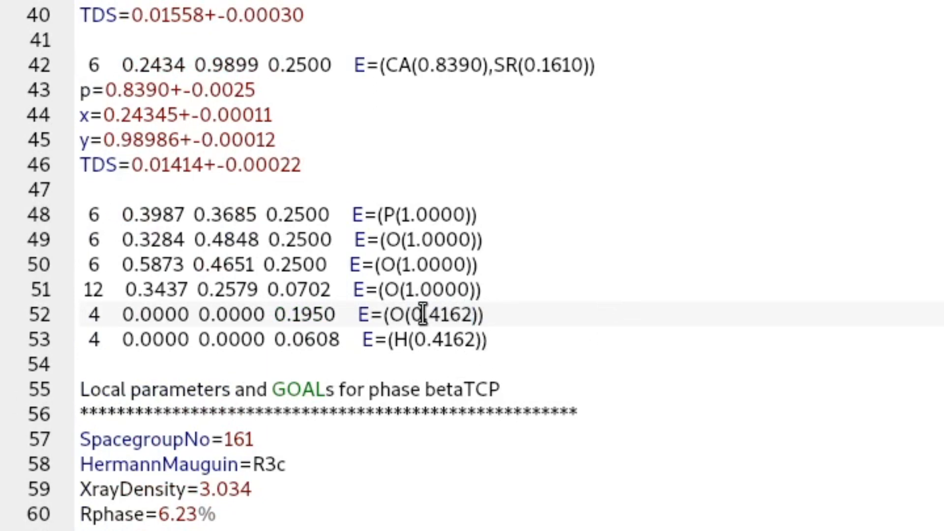
drag(422, 314, 449, 315)
click(461, 315)
click(482, 315)
Step: Compare the refined calcium and strontium fractions of the two calcium sites on lines 37 and 42
scroll(671, 288, up, 1)
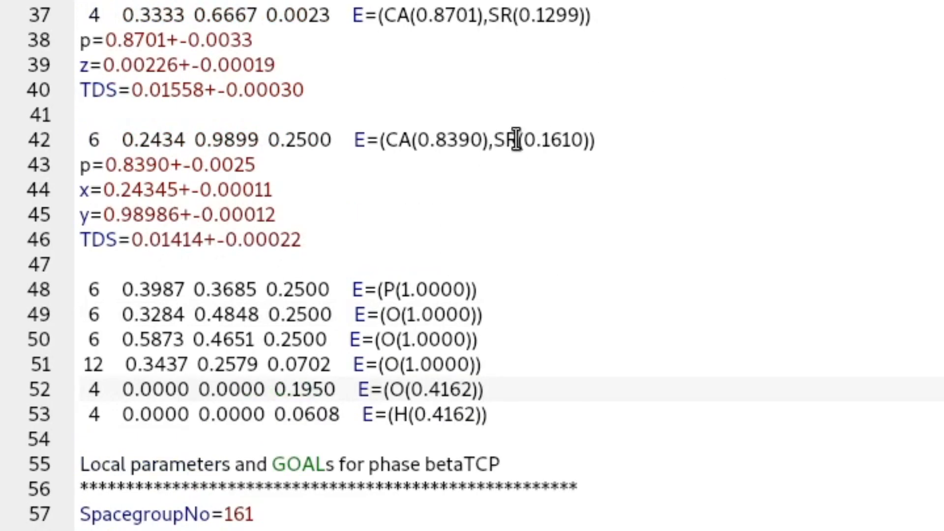
scroll(529, 152, up, 1)
drag(529, 152, 585, 224)
click(617, 228)
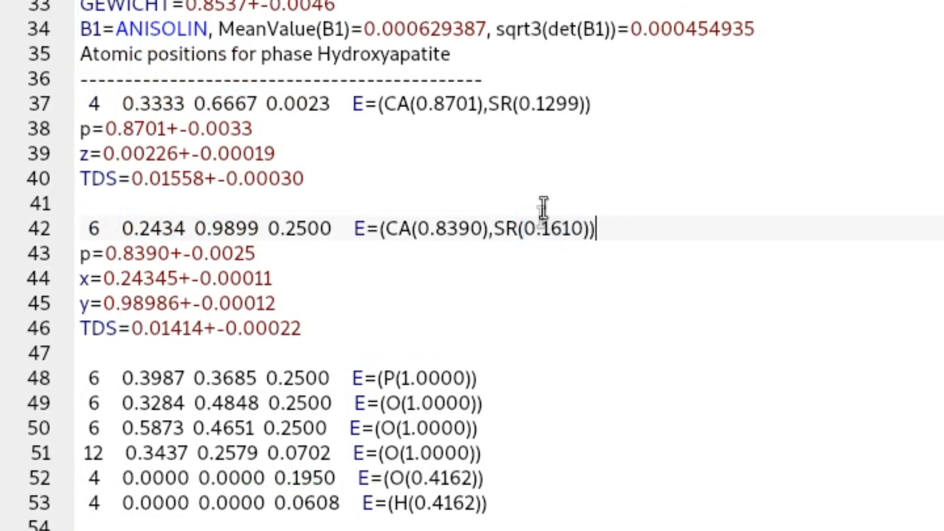
click(541, 105)
click(606, 106)
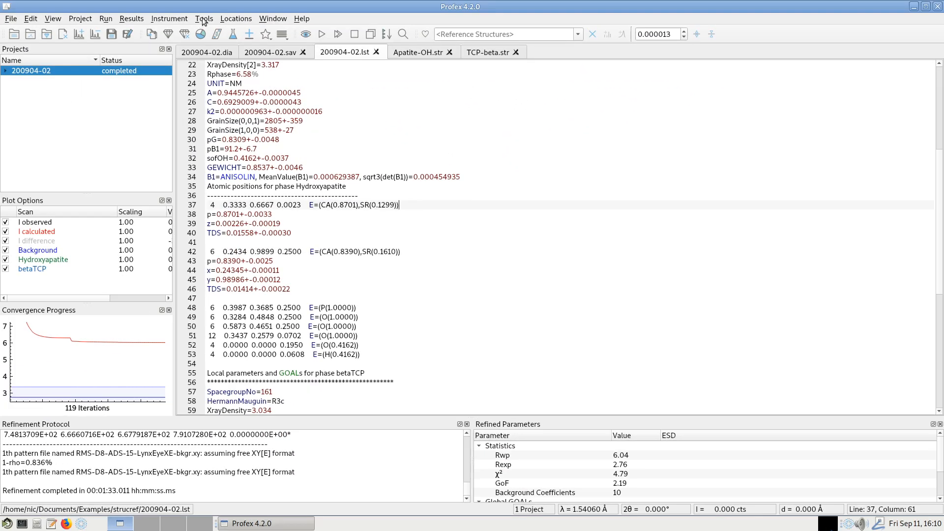
Step: Open the electron density map, set its projection to AB and recalculate the difference map
click(204, 19)
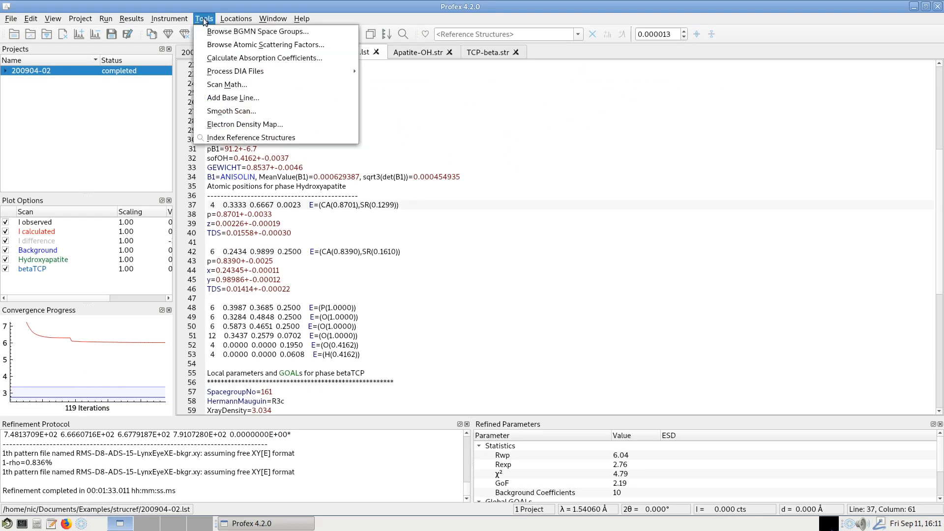
click(229, 123)
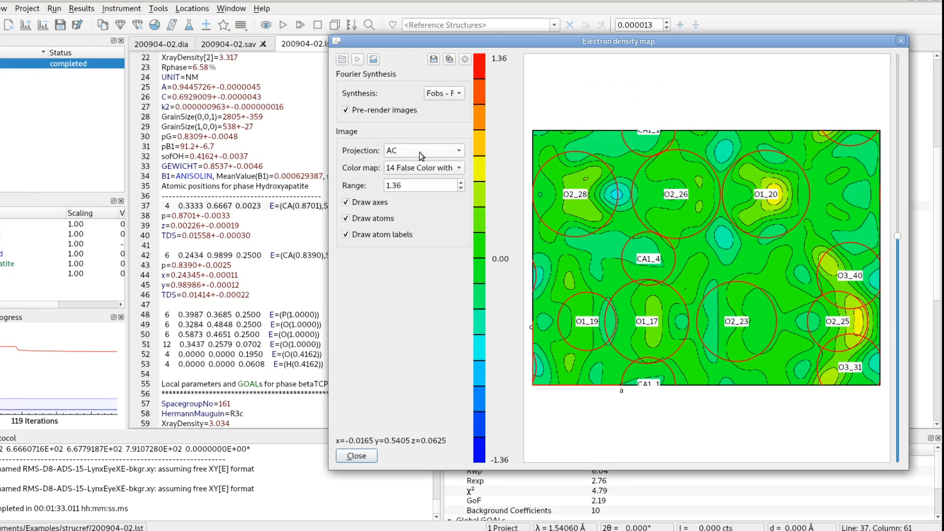
click(423, 153)
click(449, 143)
click(229, 33)
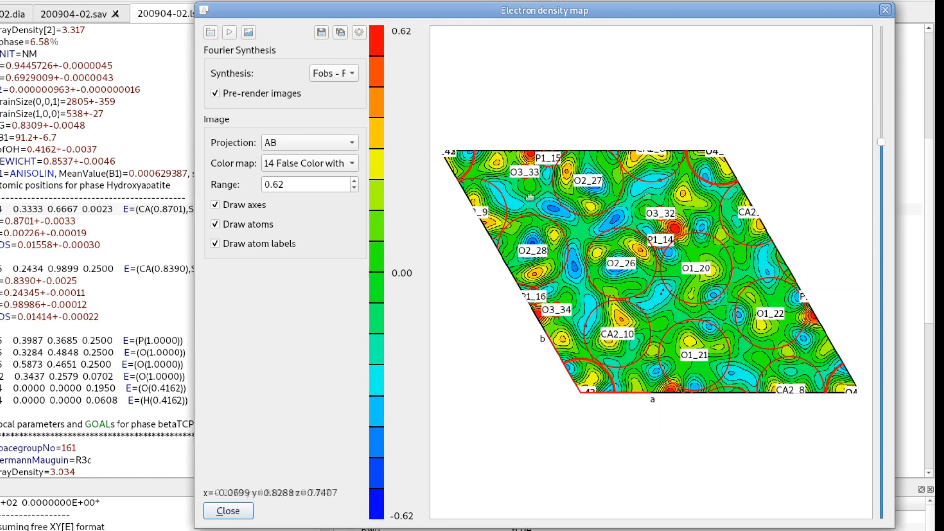
Step: Examine the AB difference density slices through the unit cell around the calcium, phosphorus and oxygen atoms, and close the map
scroll(878, 101, down, 10)
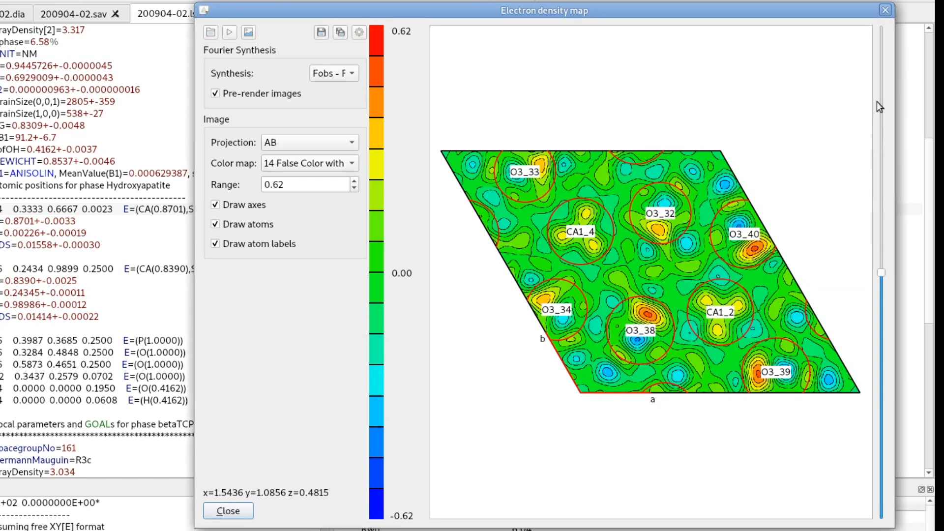
scroll(877, 101, down, 5)
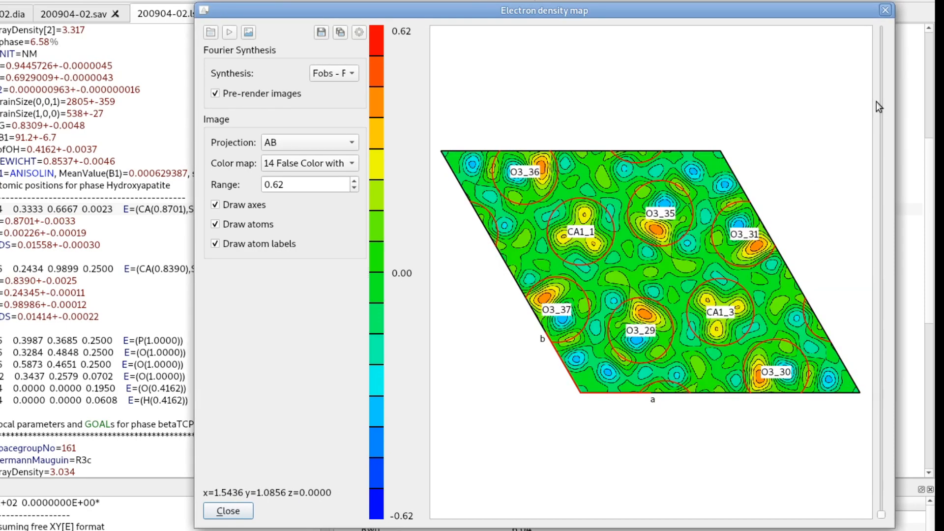
scroll(876, 101, up, 3)
scroll(876, 101, up, 4)
scroll(876, 101, down, 2)
scroll(876, 101, up, 1)
scroll(876, 101, down, 7)
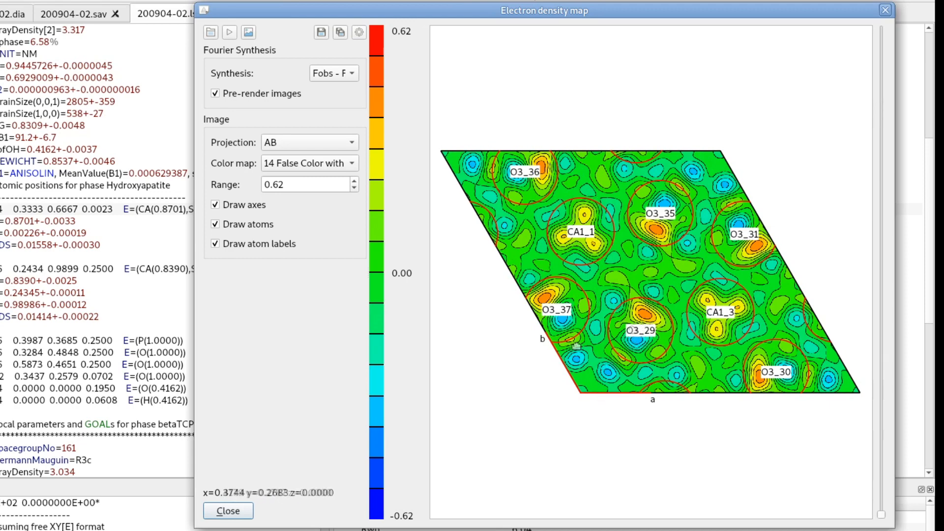
scroll(882, 354, up, 7)
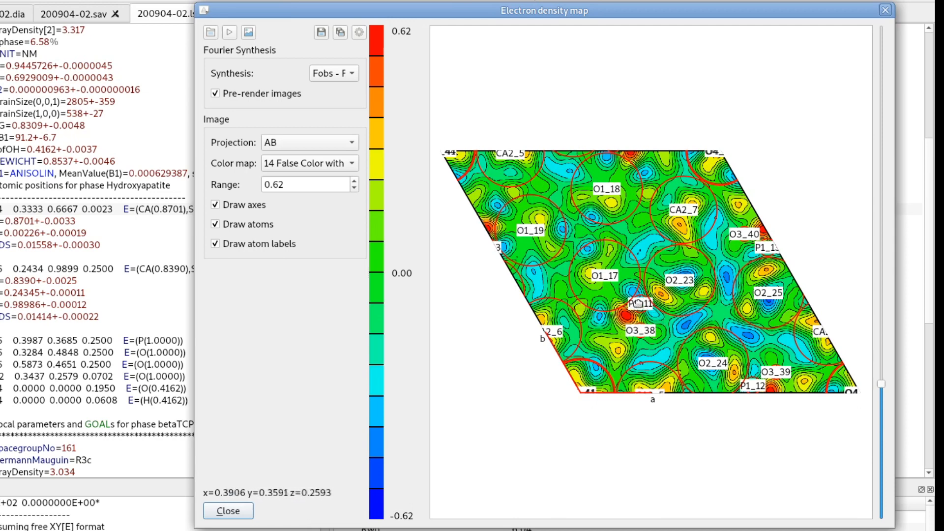
scroll(881, 311, up, 15)
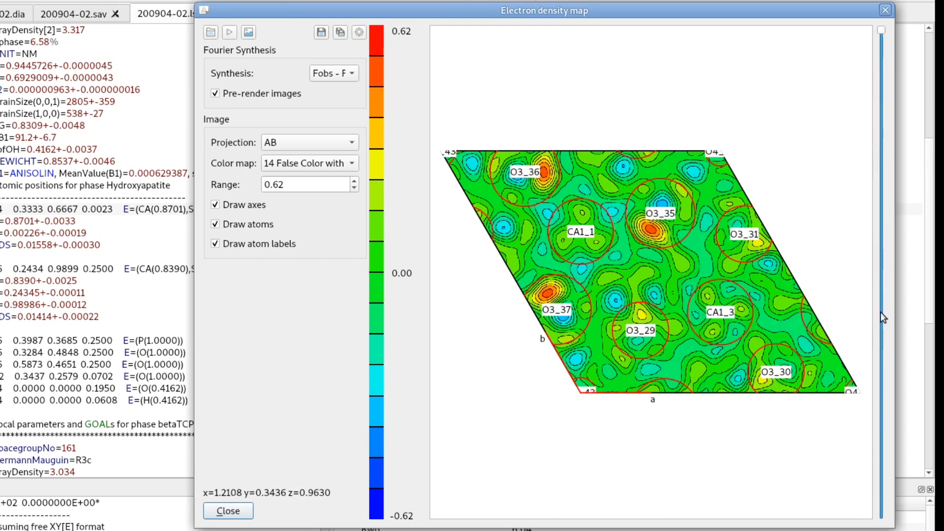
scroll(881, 311, down, 14)
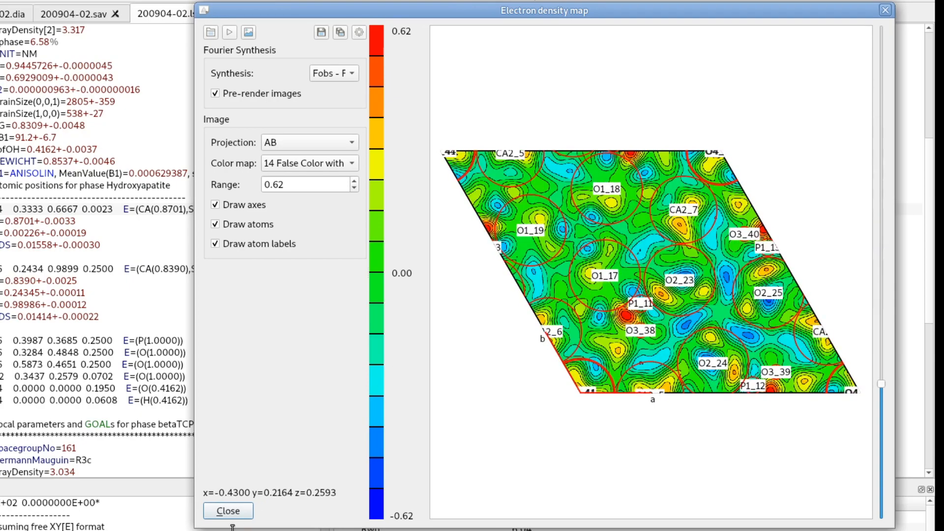
click(228, 511)
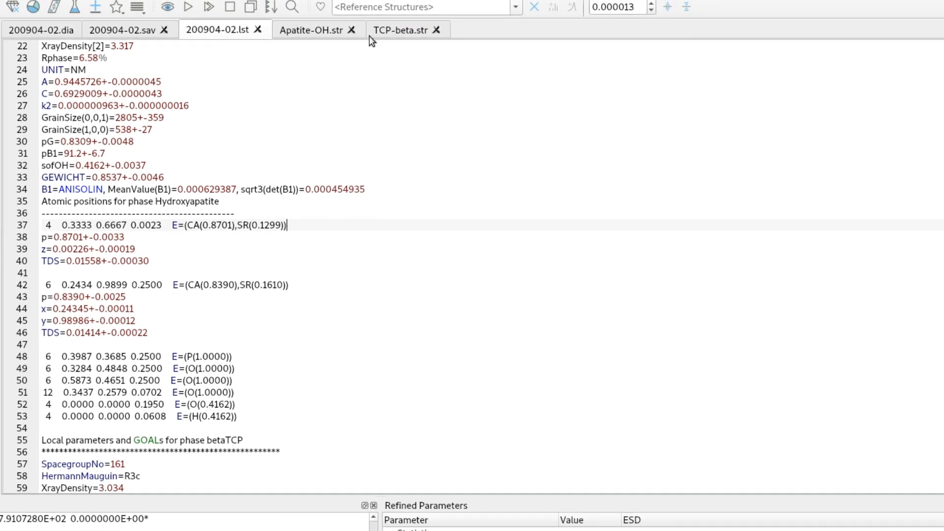
Step: In Apatite-OH.str, release the z, y and x coordinates of the Wyckoff i oxygen on line 28 for isotropic refinement
click(316, 28)
click(103, 241)
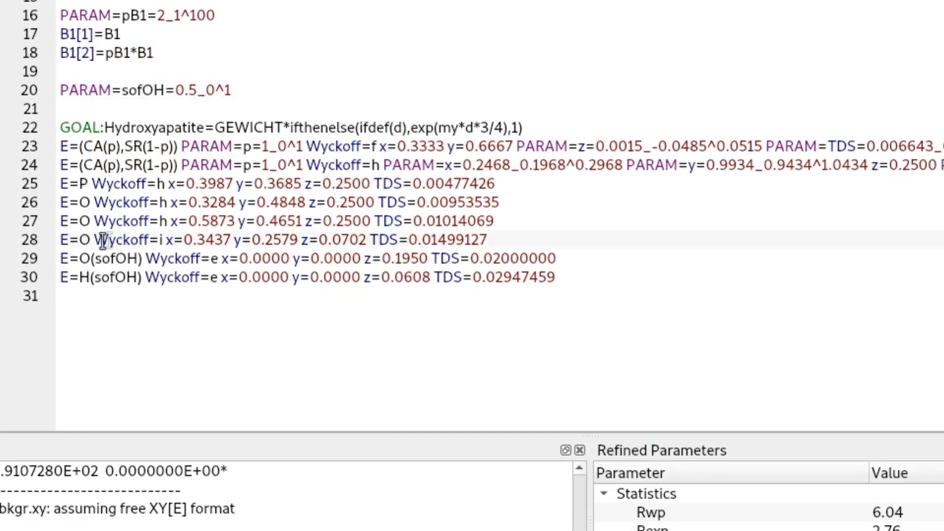
right_click(335, 239)
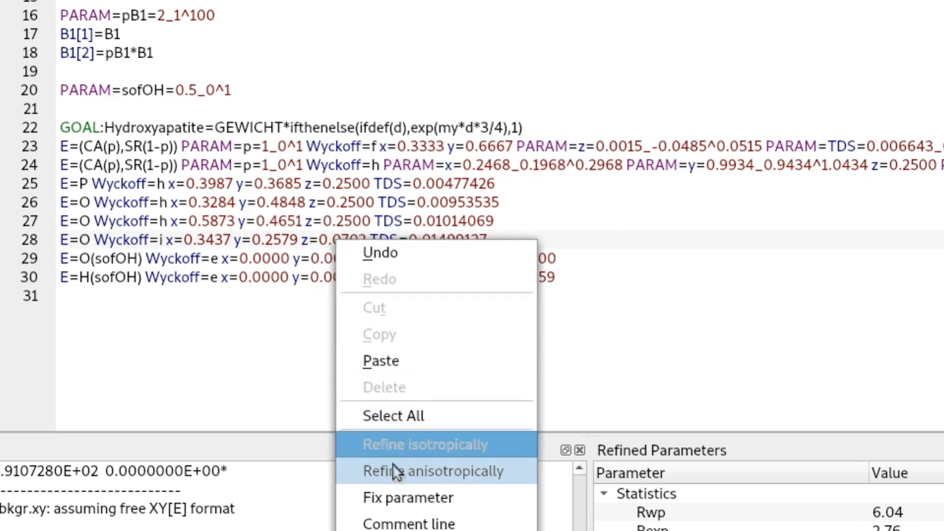
click(395, 446)
right_click(273, 239)
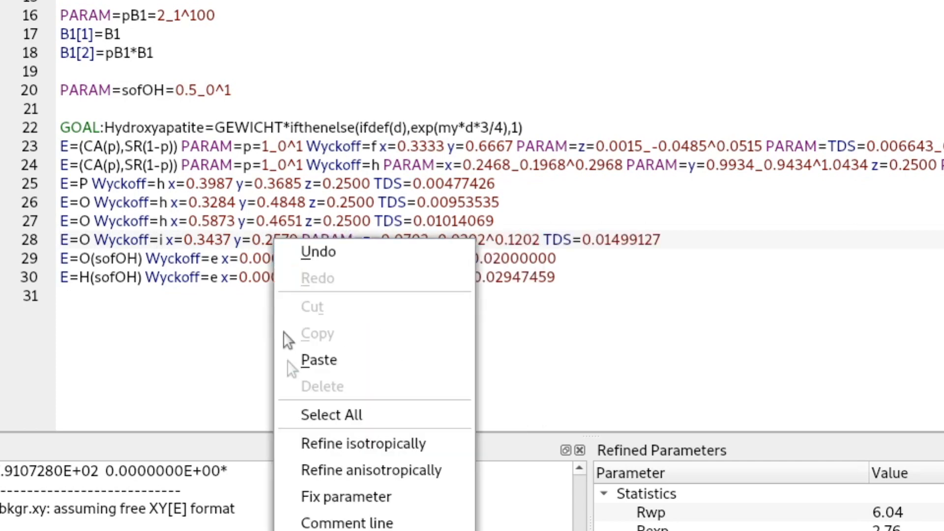
click(316, 441)
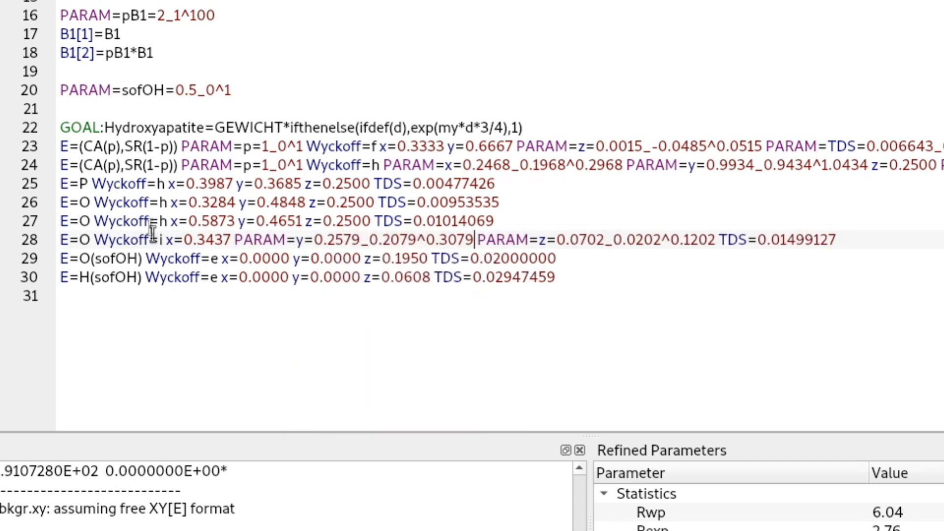
right_click(206, 239)
click(270, 445)
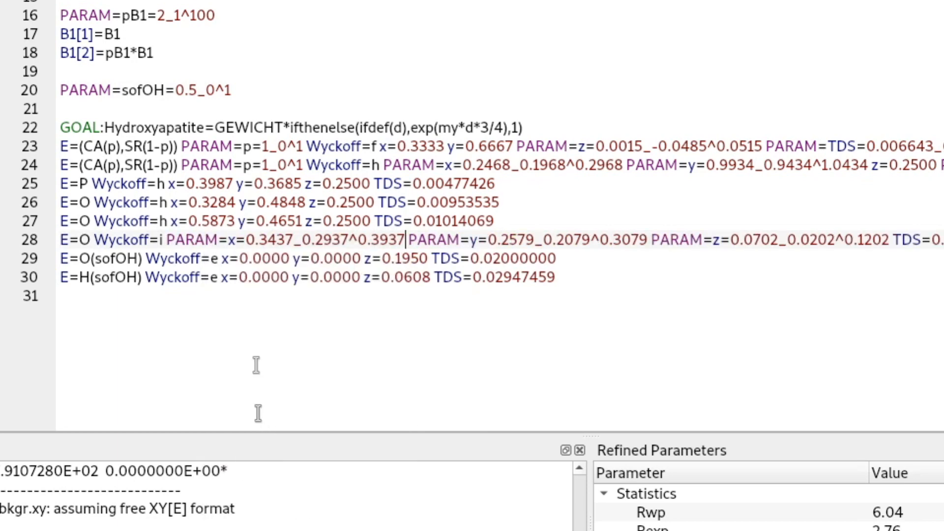
Step: Release the y and x coordinates of the phosphorus atom on line 25 for isotropic refinement and run the refinement
click(295, 184)
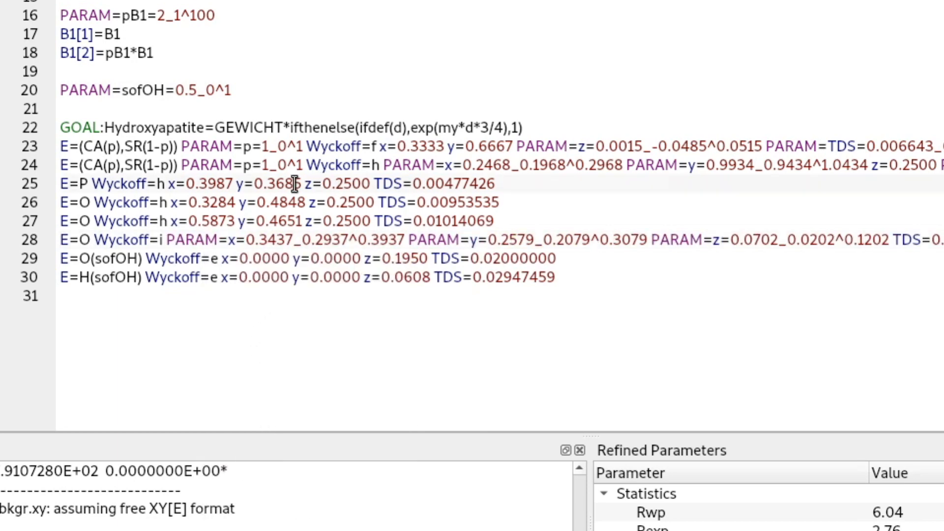
right_click(277, 184)
click(352, 390)
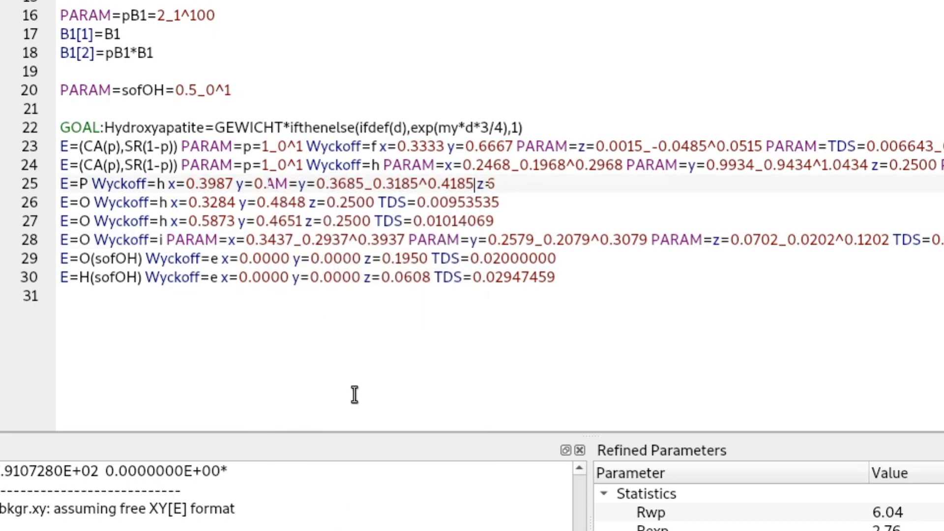
right_click(204, 184)
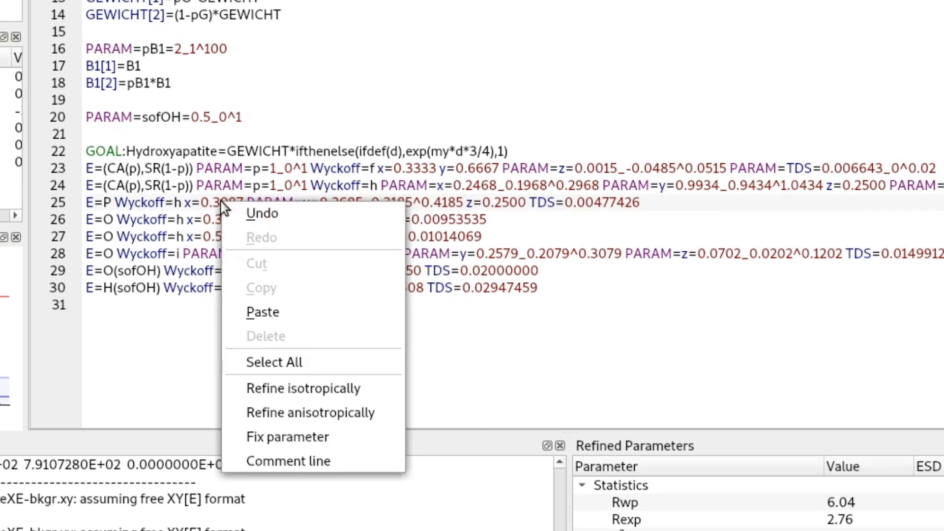
click(279, 391)
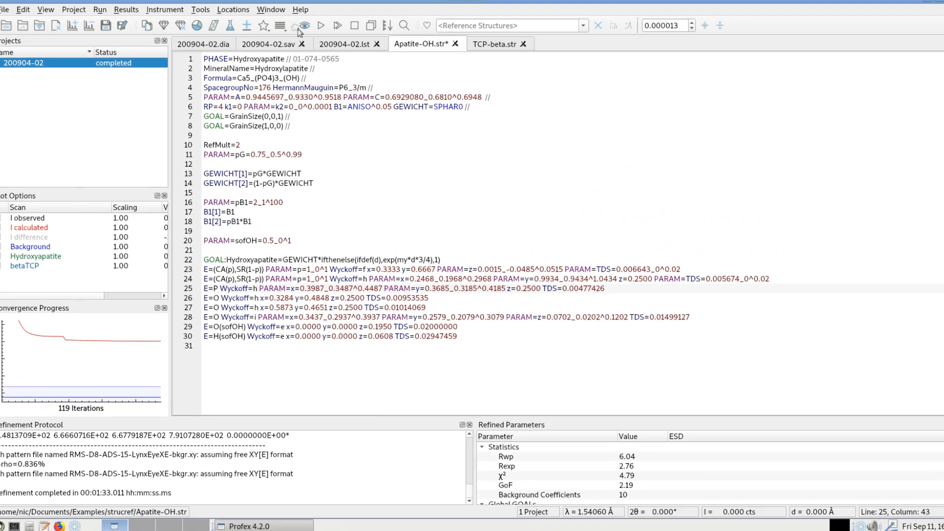
click(321, 34)
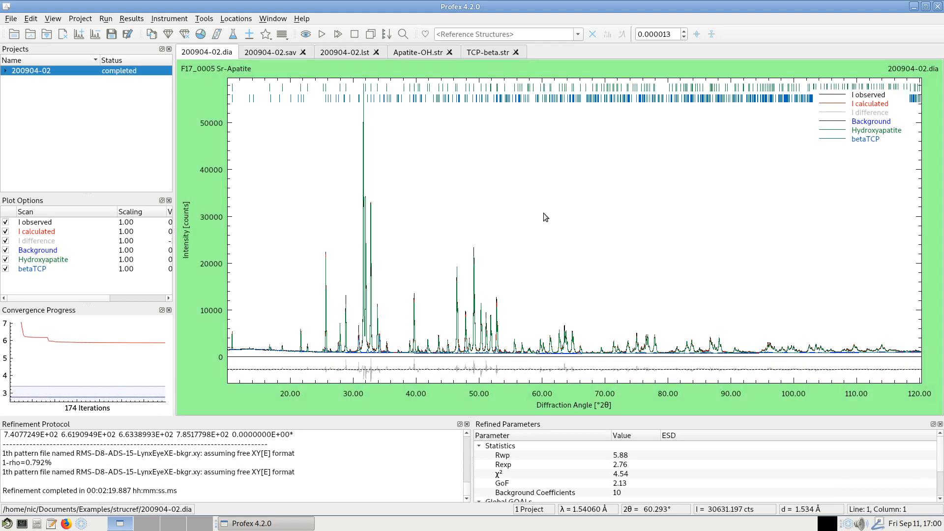
Step: Reopen the electron density map and recalculate the AB difference map from the new refinement
click(199, 19)
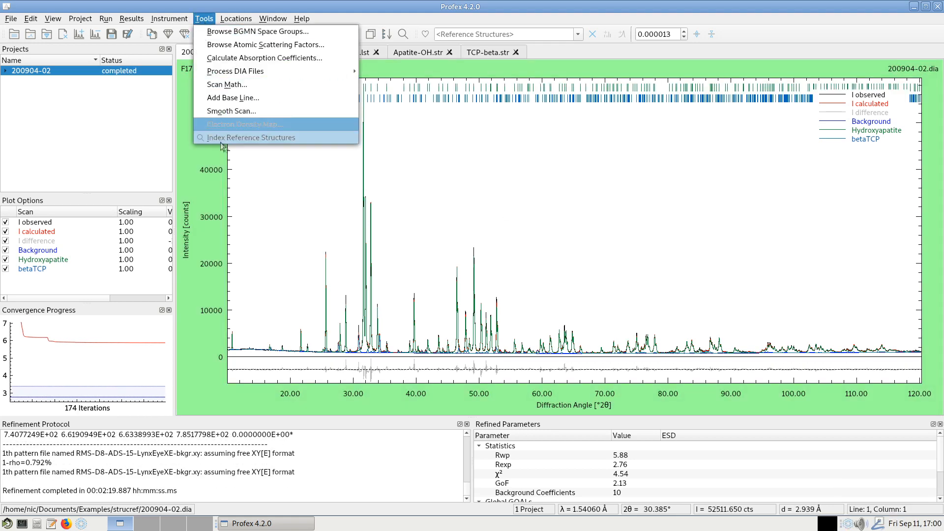
click(221, 123)
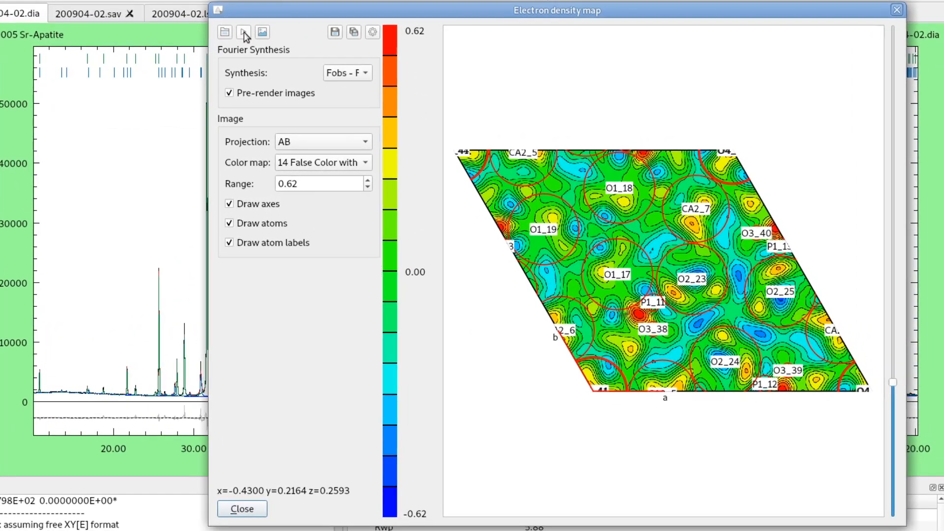
click(333, 52)
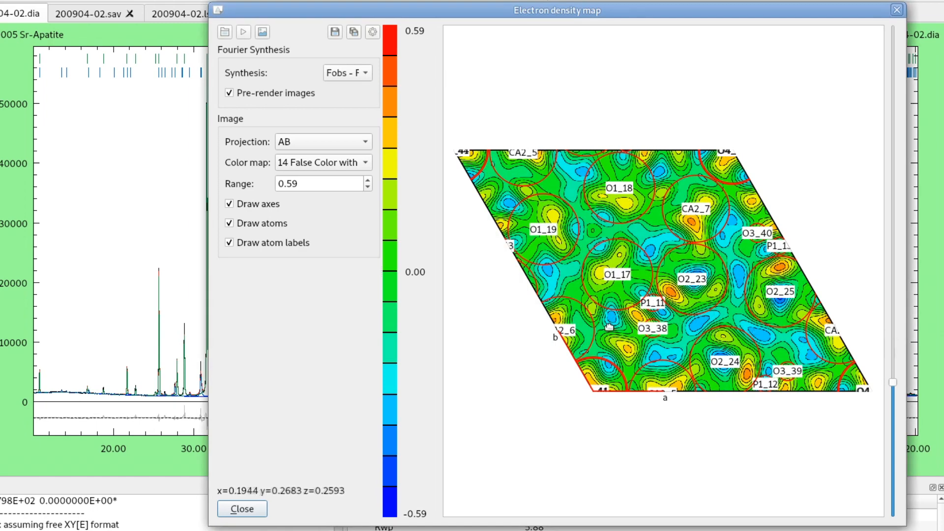
Step: Examine the recalculated AB difference density slices through the unit cell around the calcium, phosphorus and oxygen atoms
scroll(891, 293, down, 4)
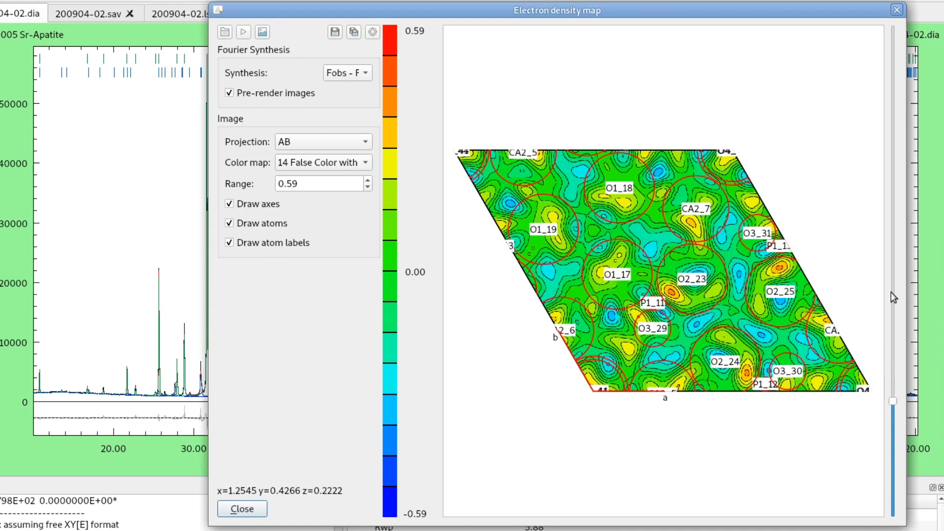
scroll(893, 293, up, 1)
scroll(893, 293, down, 1)
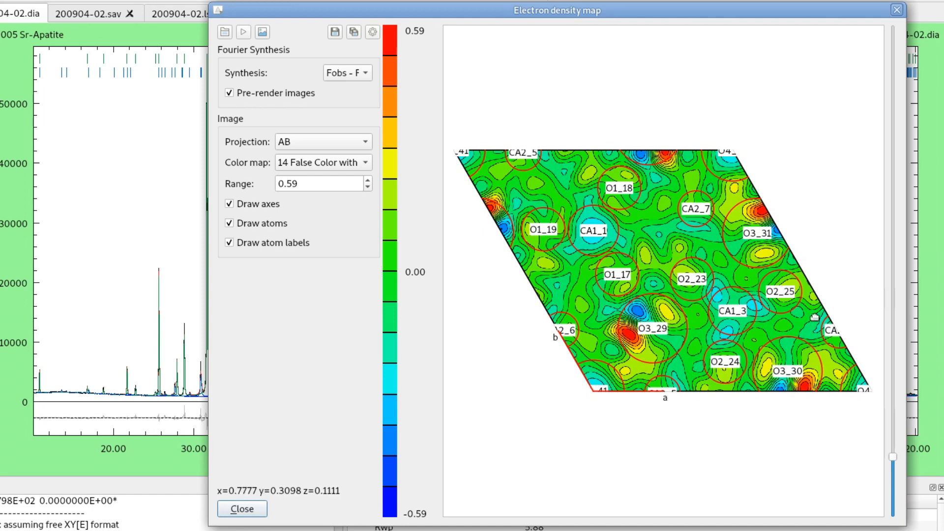
scroll(893, 358, down, 2)
click(893, 353)
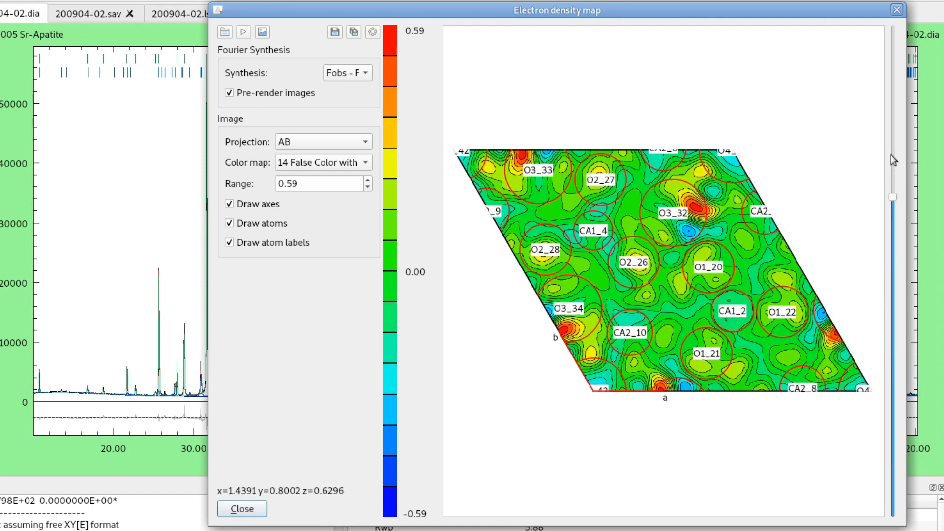
scroll(891, 154, up, 6)
scroll(892, 154, up, 3)
scroll(891, 154, down, 8)
scroll(891, 154, down, 15)
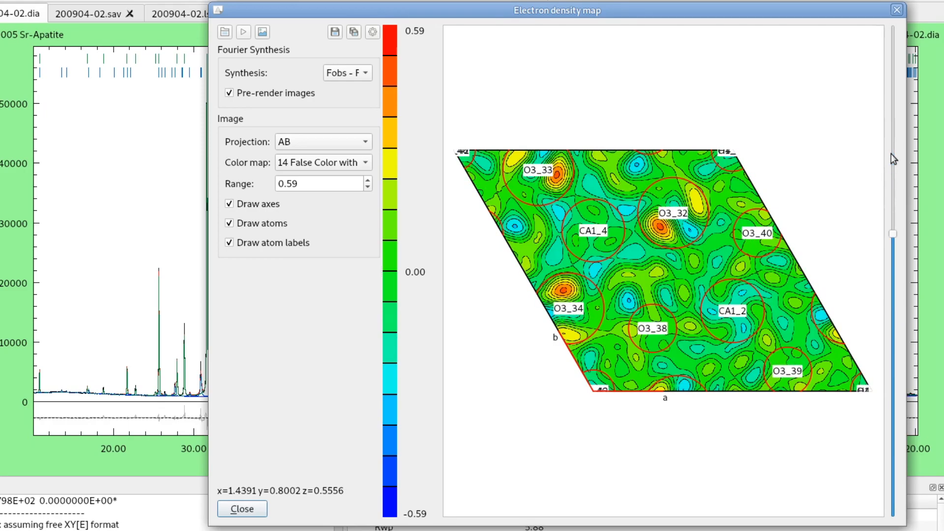
Step: Change the map projection to AC, examine the difference density slices around the calcium and oxygen atoms, and close the map
click(297, 144)
click(312, 162)
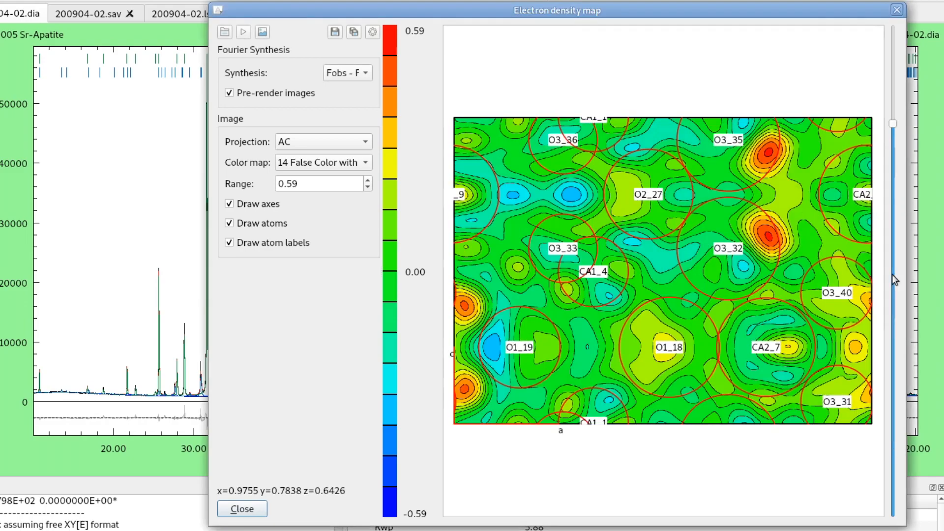
scroll(892, 274, down, 2)
scroll(892, 275, up, 3)
scroll(892, 274, down, 2)
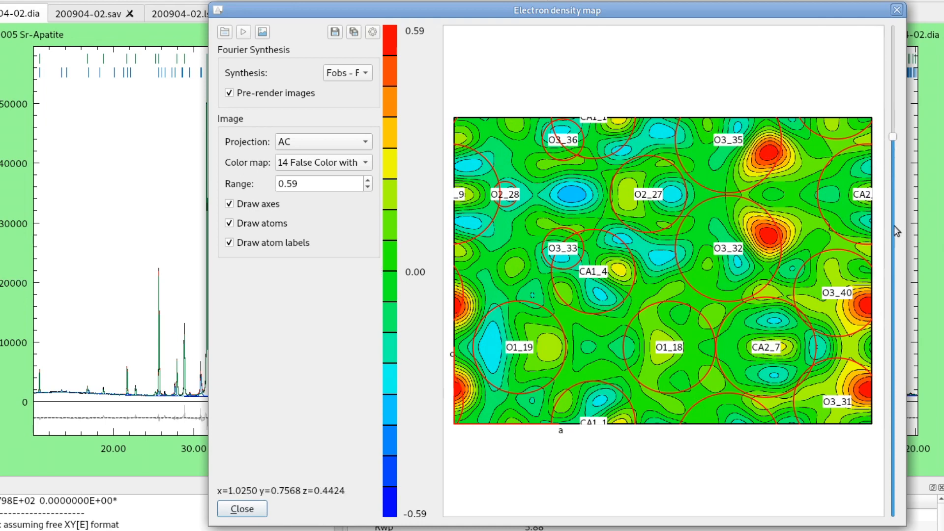
scroll(894, 229, up, 3)
scroll(895, 229, down, 3)
scroll(895, 225, down, 3)
scroll(895, 225, up, 5)
scroll(895, 225, down, 4)
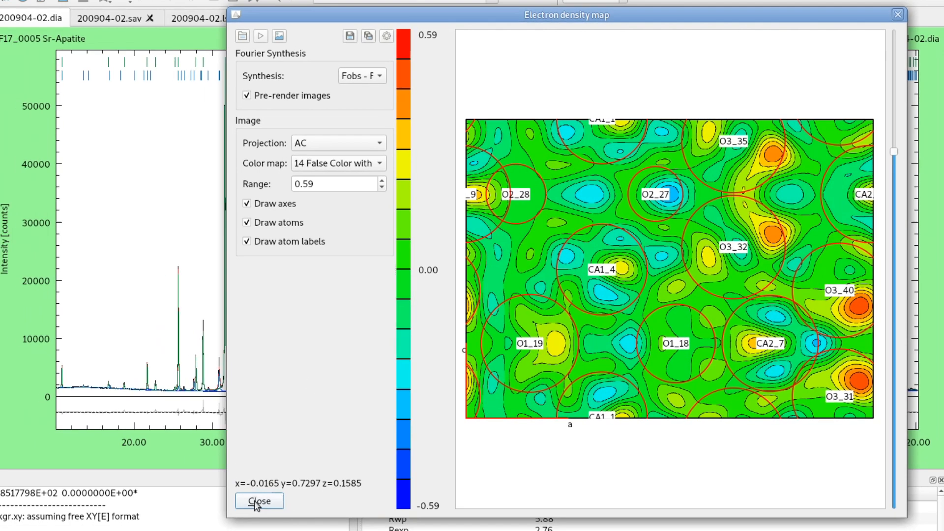
click(242, 509)
Step: In Apatite-OH.str, release the TDS values of the line 28 oxygen and the line 25 phosphorus for isotropic refinement, and run the refinement
click(265, 18)
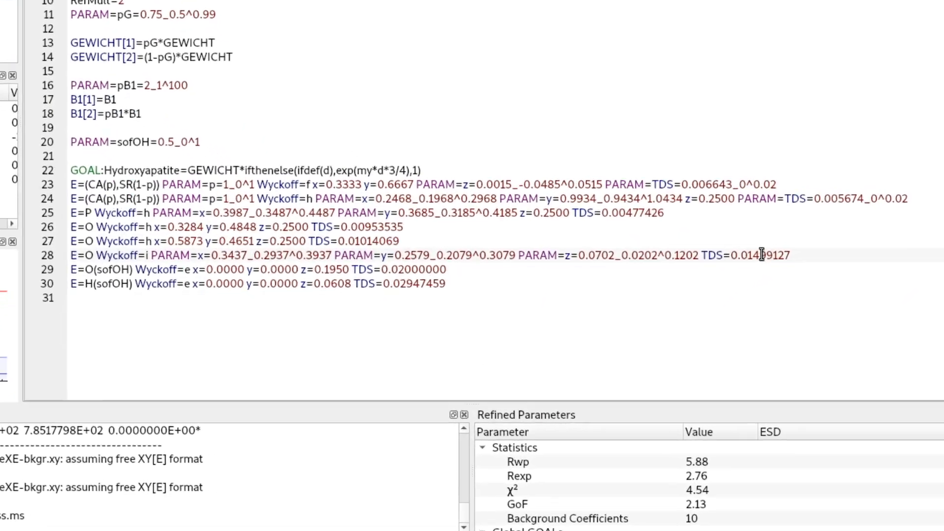
right_click(762, 255)
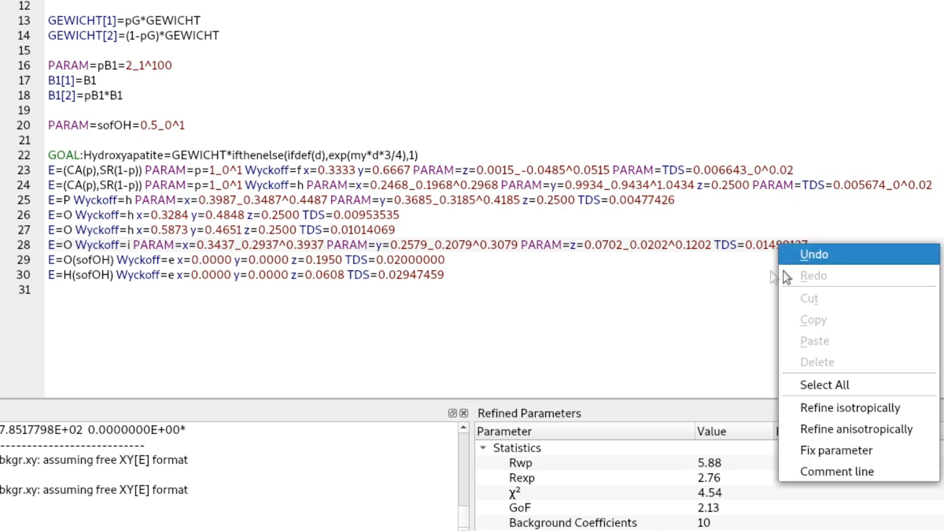
click(852, 408)
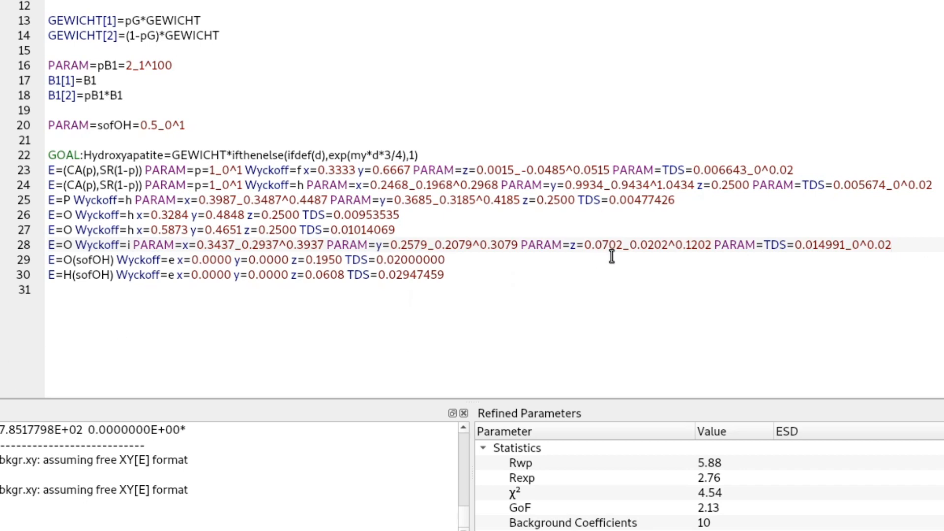
right_click(619, 200)
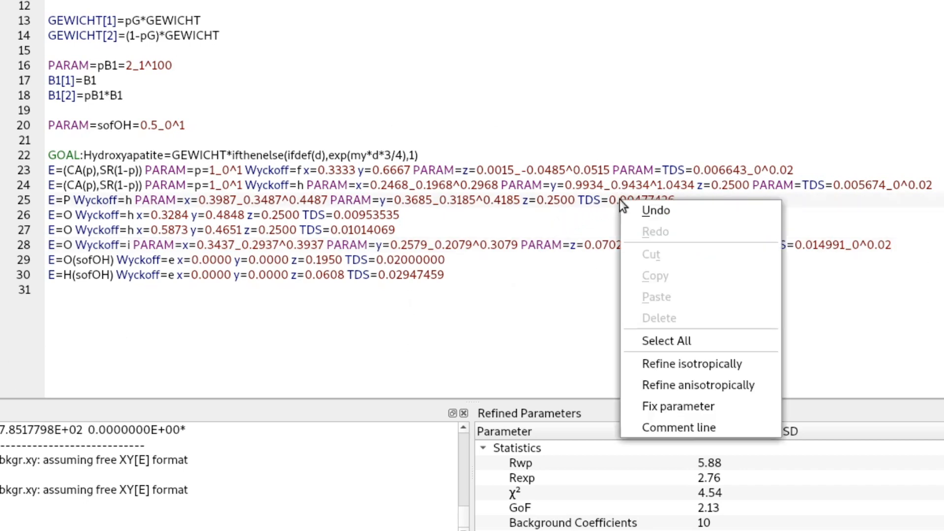
click(679, 364)
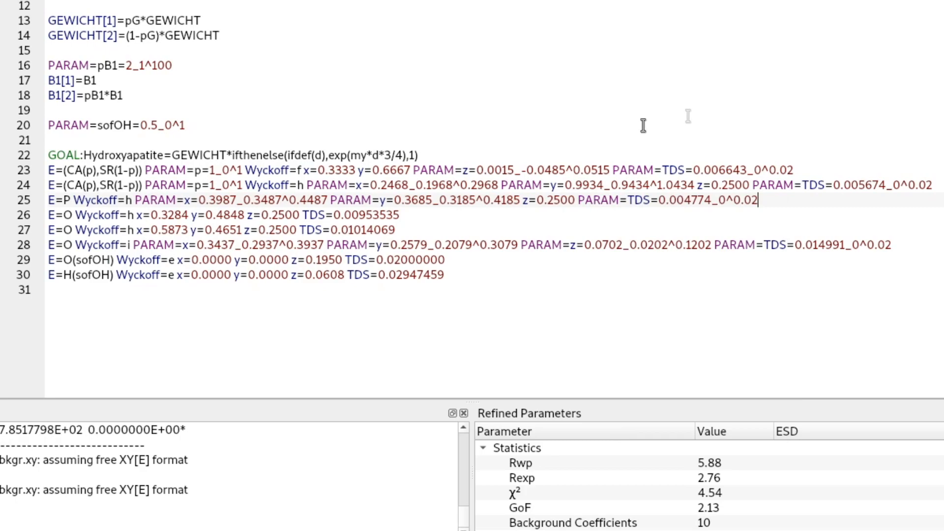
key(F9)
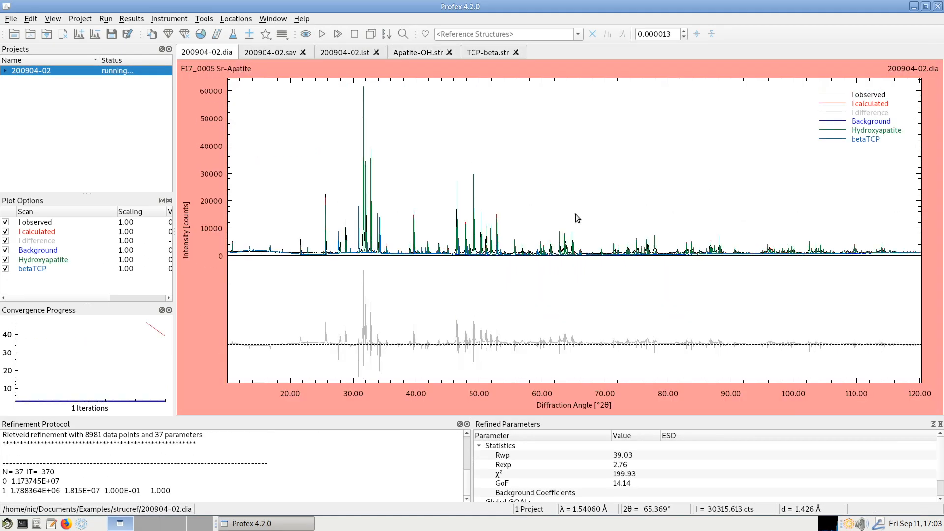
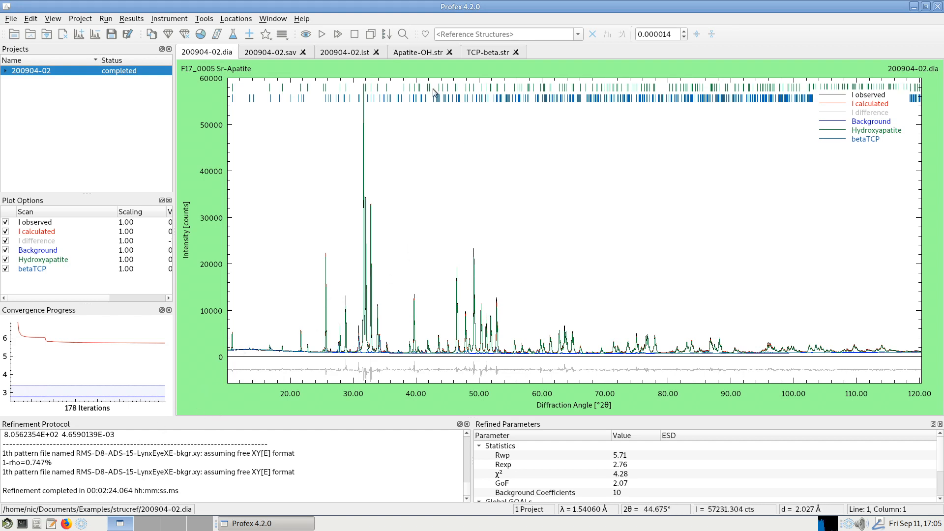
Step: Recalculate the electron density difference map from the new refinement, view it in AB projection, and close it
click(232, 18)
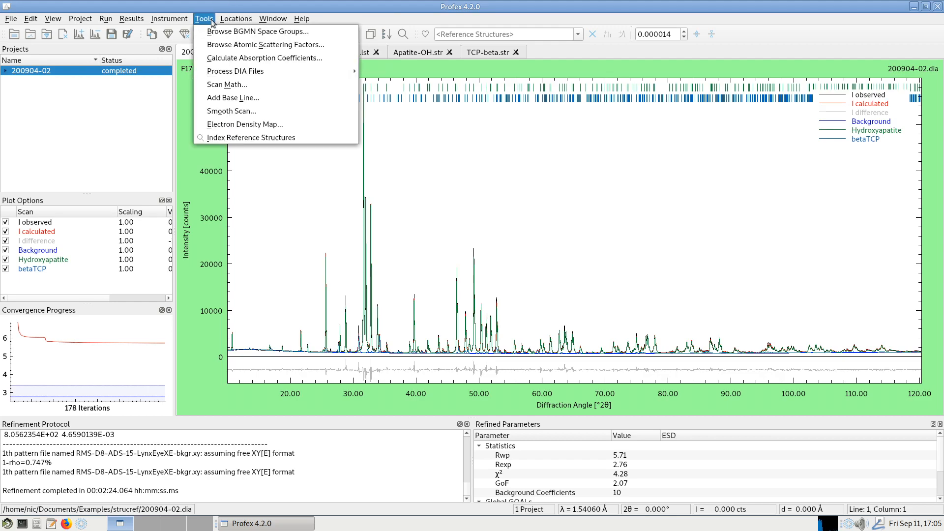
click(244, 124)
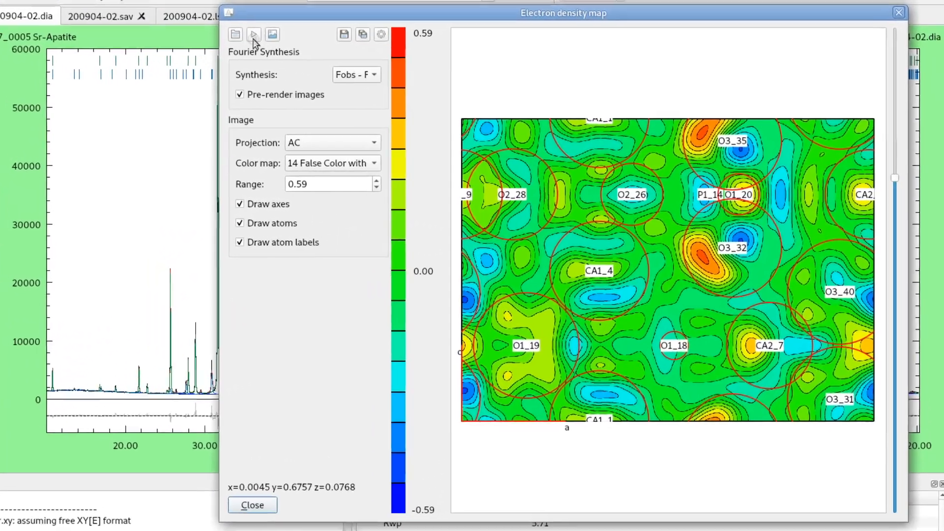
click(253, 36)
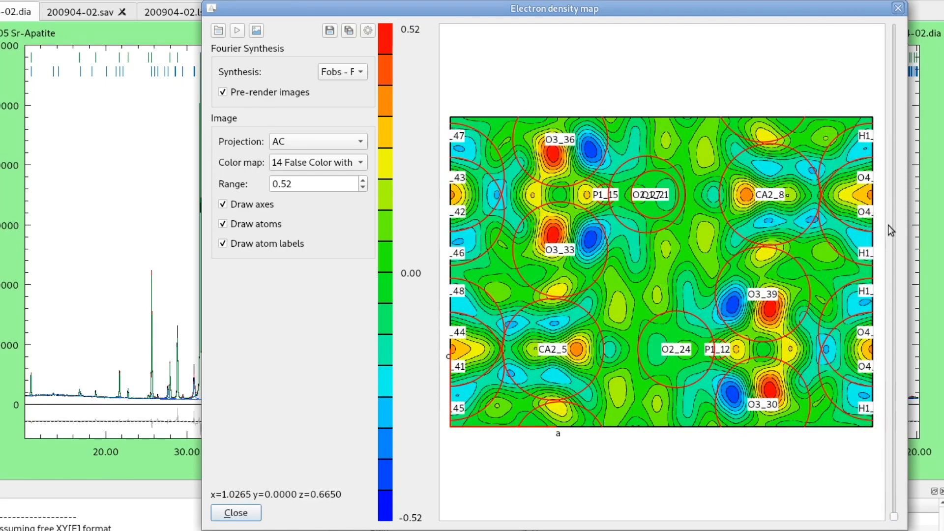
click(319, 142)
click(295, 122)
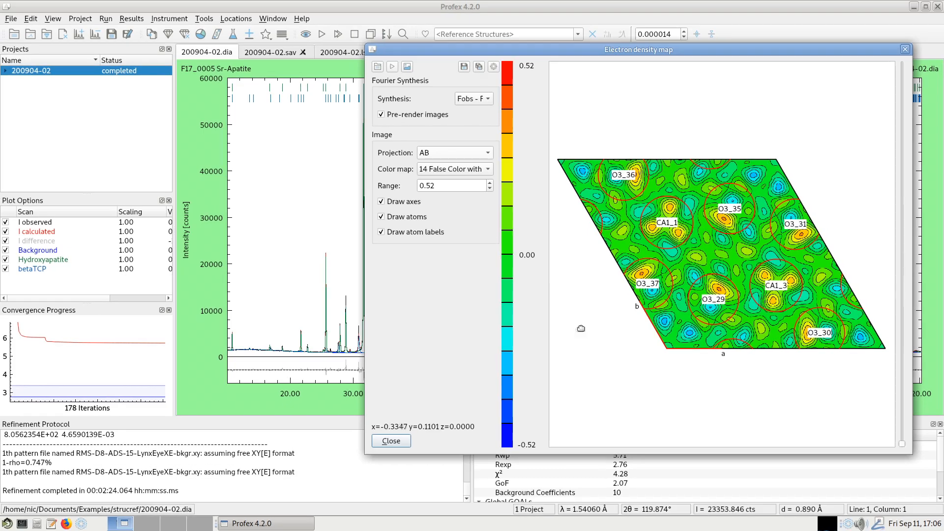
click(391, 441)
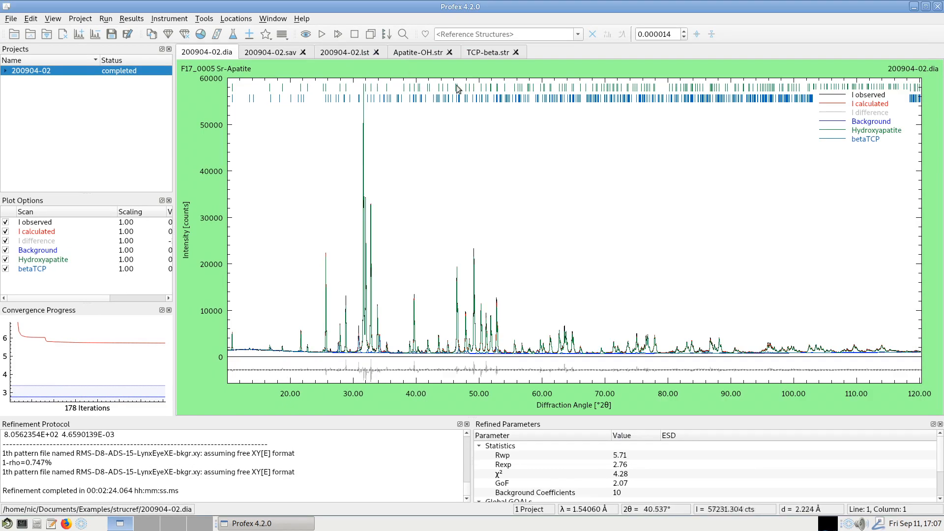
Step: In Apatite-OH.str, release the x and y coordinates of the Wyckoff h oxygen on line 26 for isotropic refinement
click(426, 54)
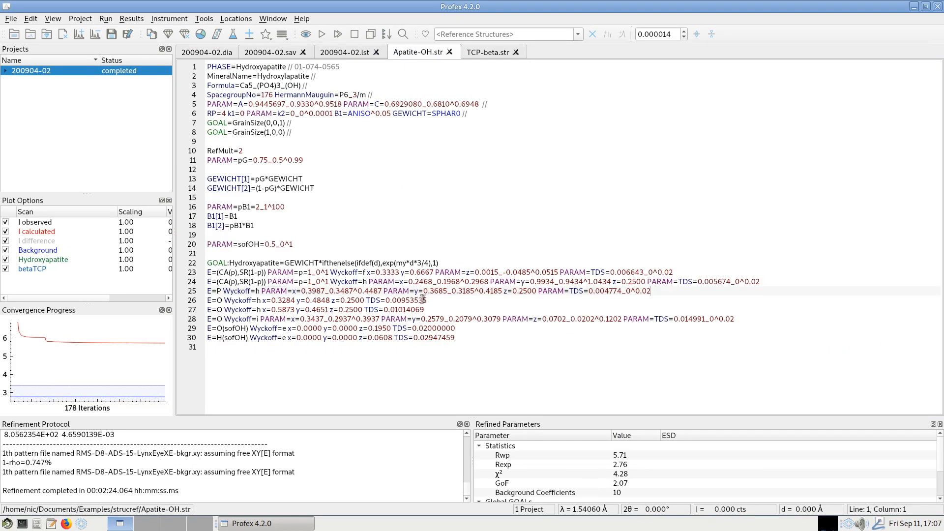
click(284, 300)
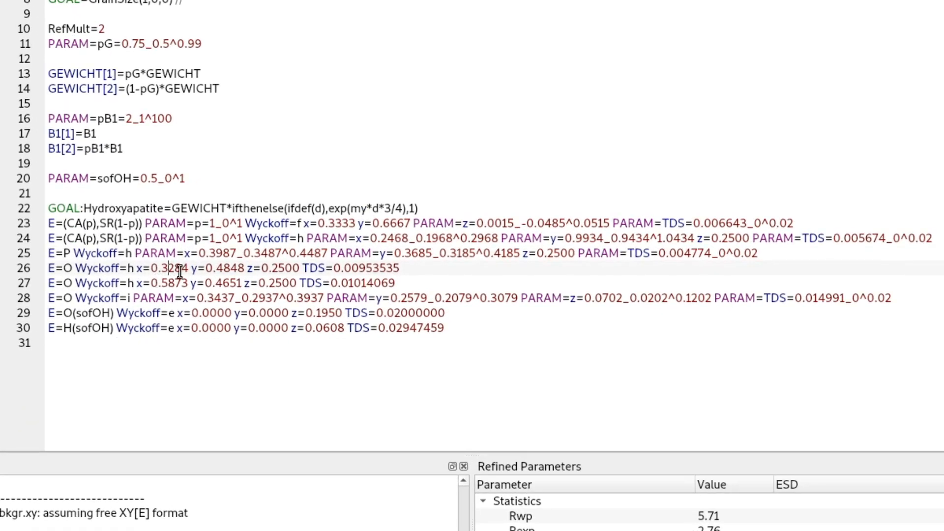
right_click(172, 269)
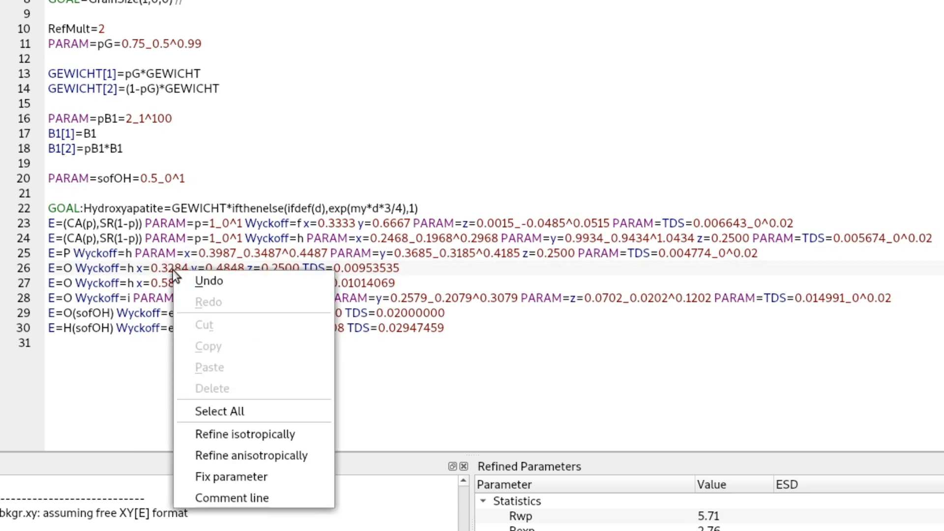
click(265, 434)
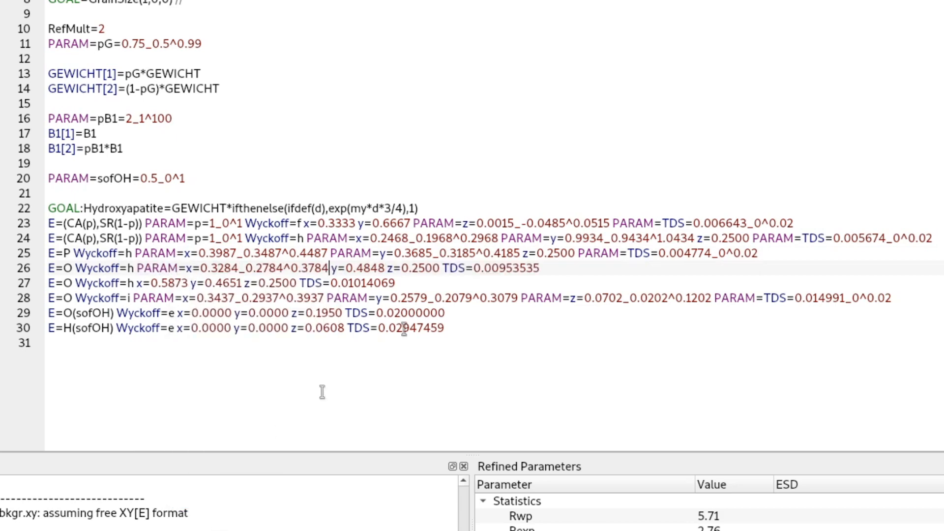
right_click(368, 269)
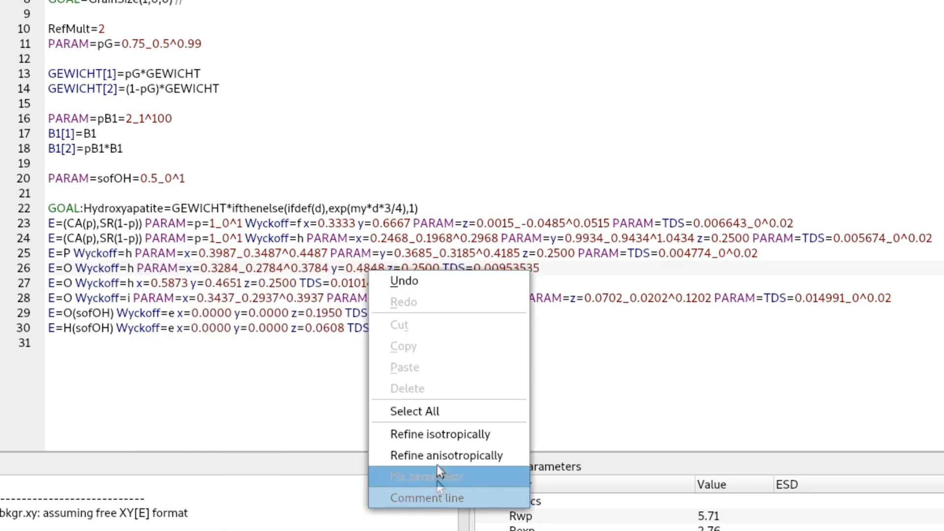
click(436, 434)
Step: Release the y and x coordinates of the Wyckoff h oxygen on line 27 for isotropic refinement
click(220, 283)
right_click(220, 283)
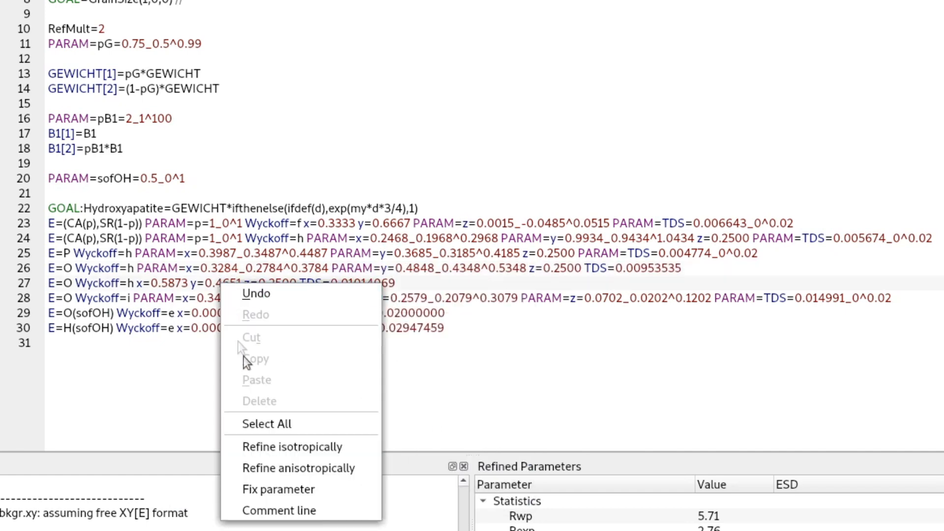
click(260, 447)
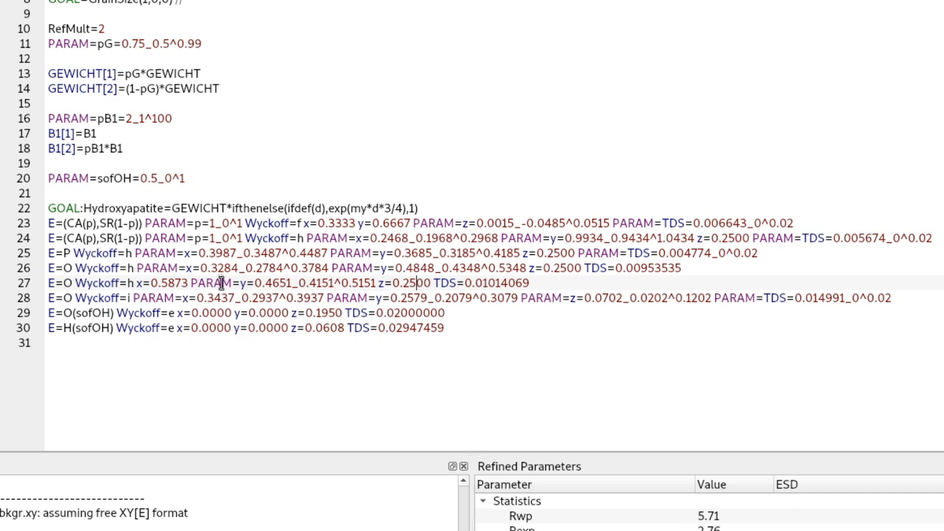
right_click(170, 284)
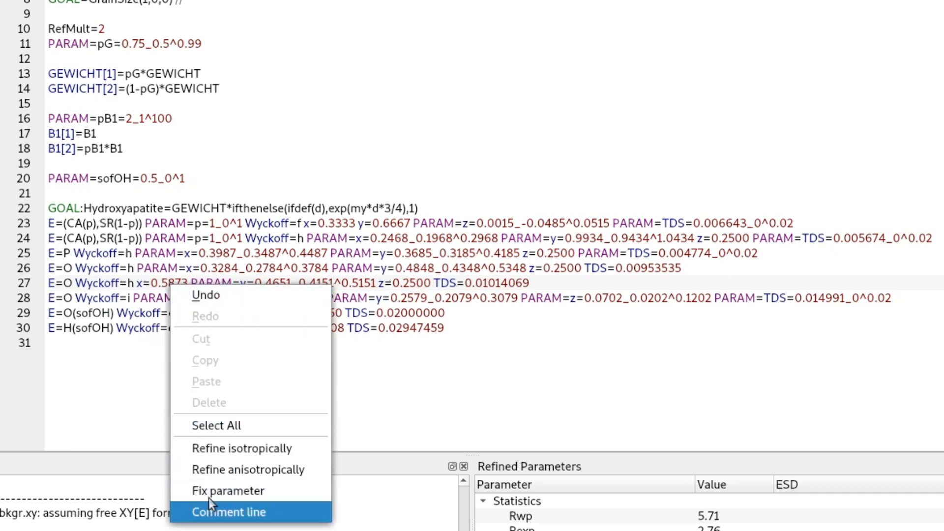
click(214, 451)
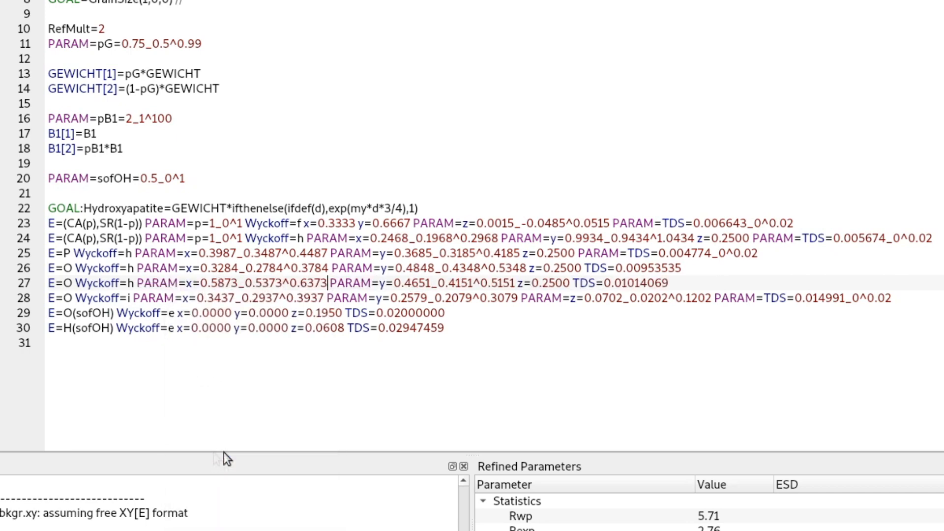
Step: Release the TDS values of the two Wyckoff h oxygen atoms on lines 26 and 27 for isotropic refinement
right_click(641, 270)
click(714, 424)
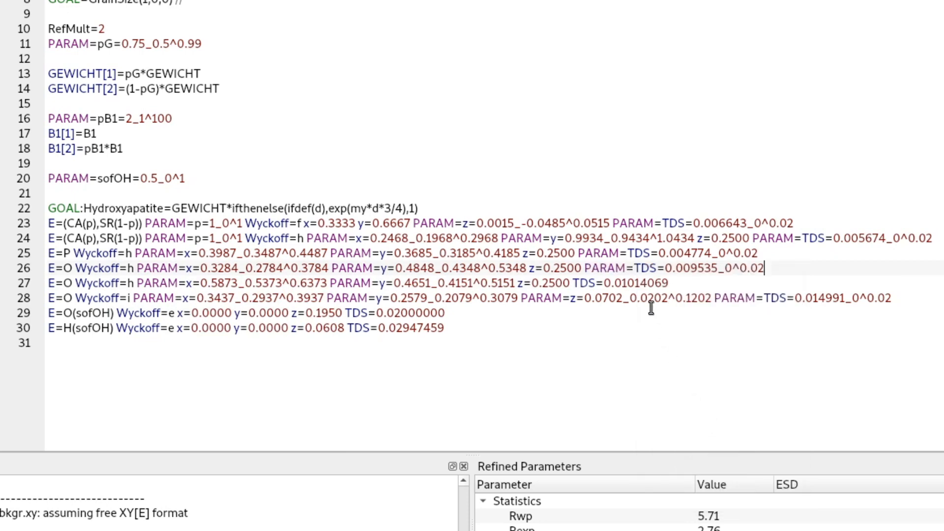
right_click(652, 284)
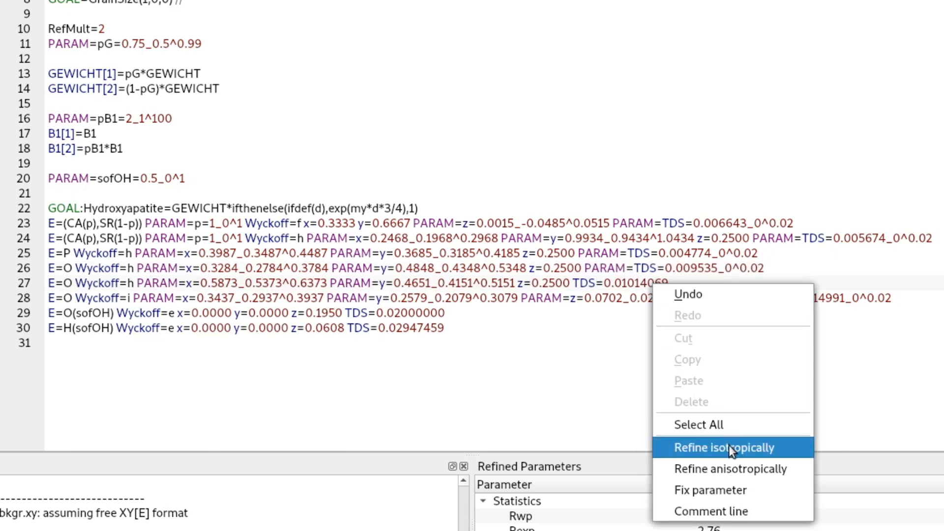
click(696, 449)
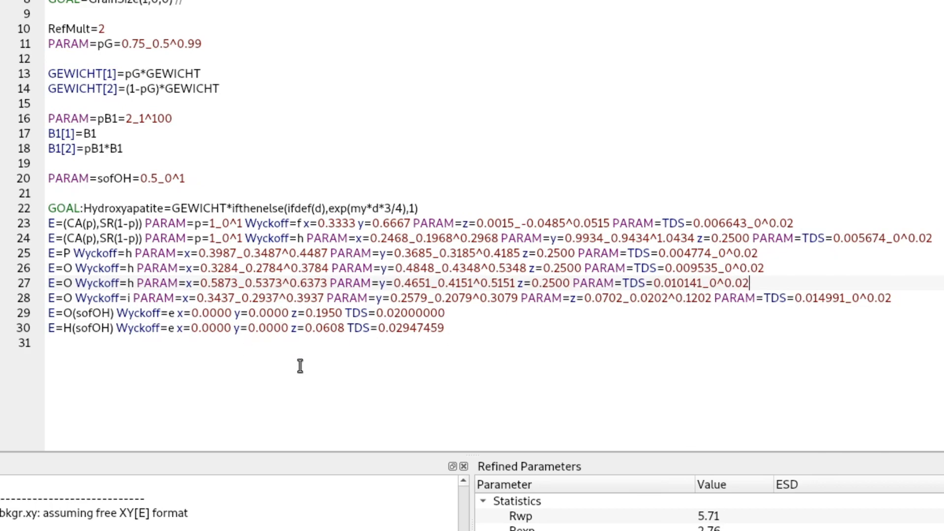
drag(305, 314, 373, 303)
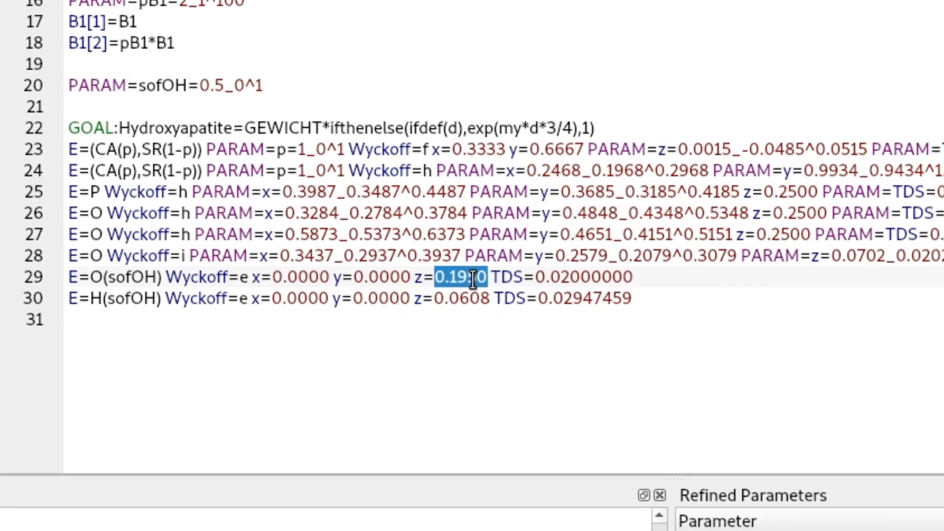
click(372, 303)
click(109, 256)
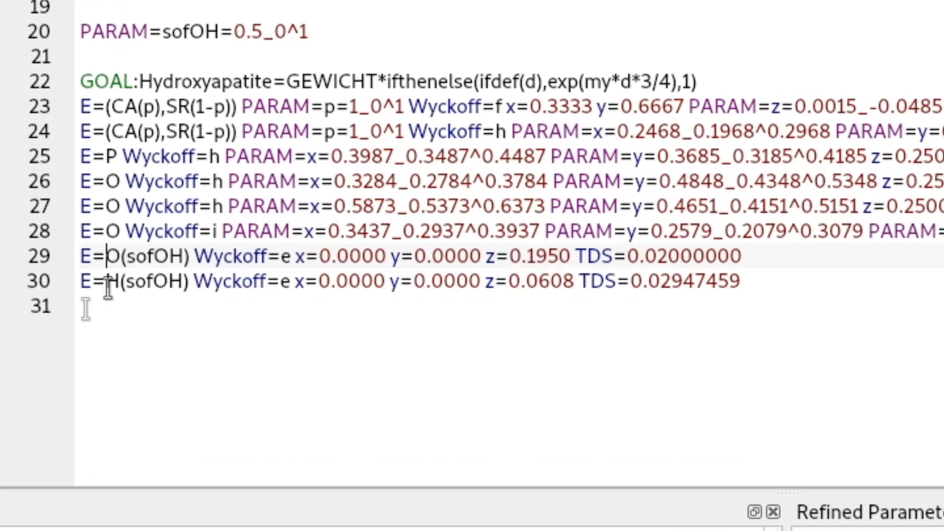
click(511, 257)
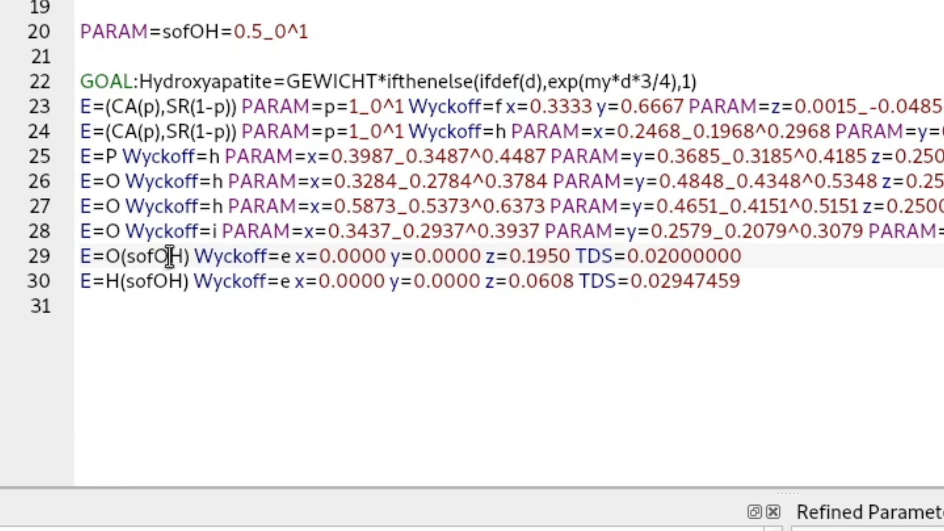
Step: Add a refinable z-shift parameter below sofOH with the line PARAM=deltaZOH=0_-0.1^0.1
click(343, 24)
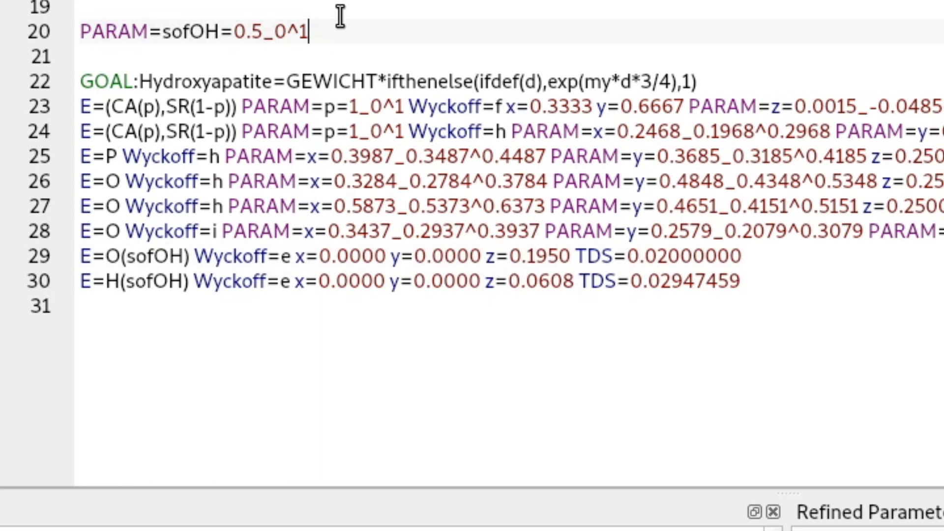
key(Return)
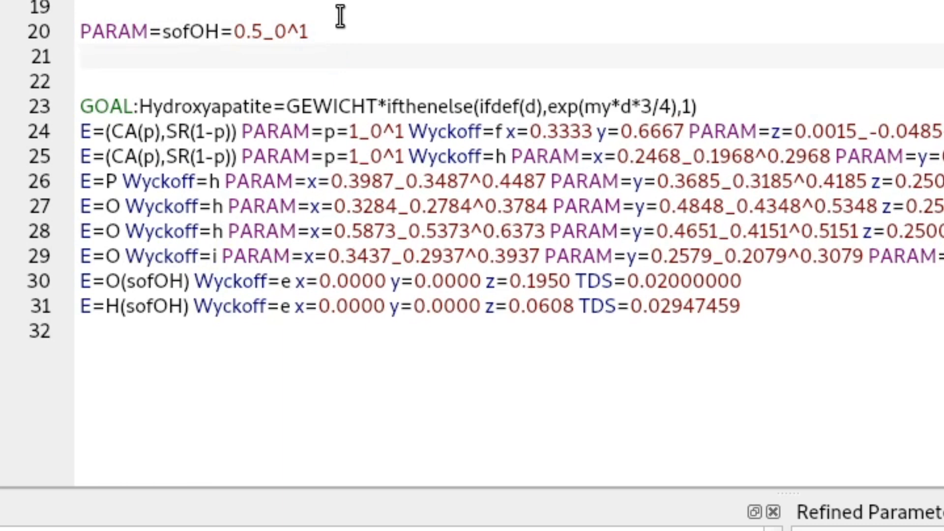
text(PARA)
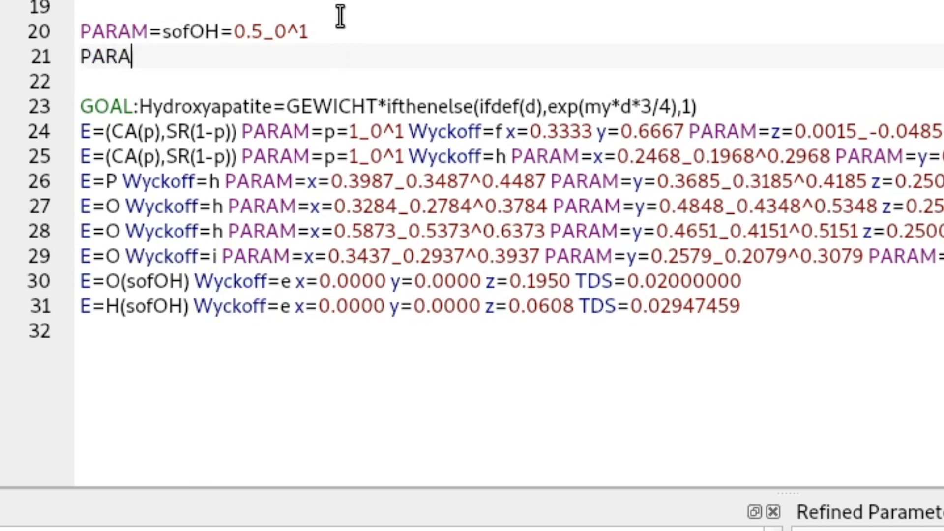
text(M=)
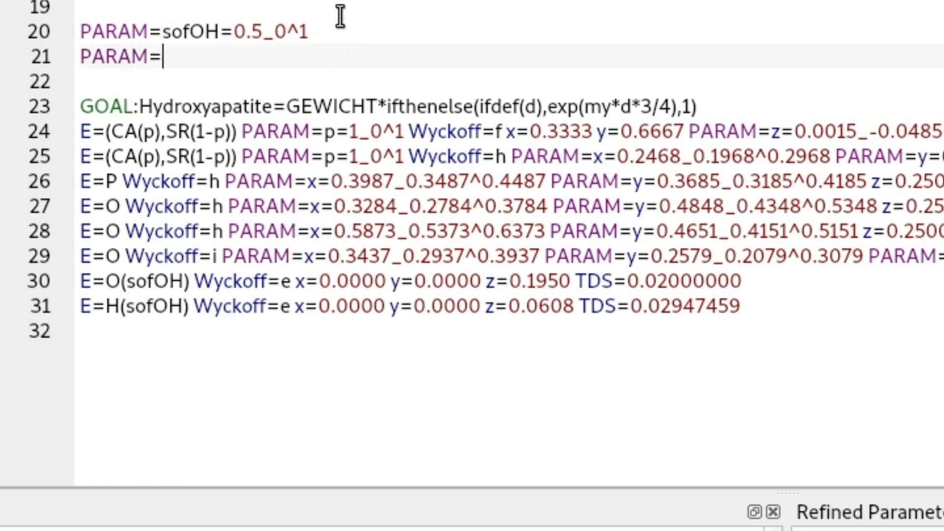
text(deltaY)
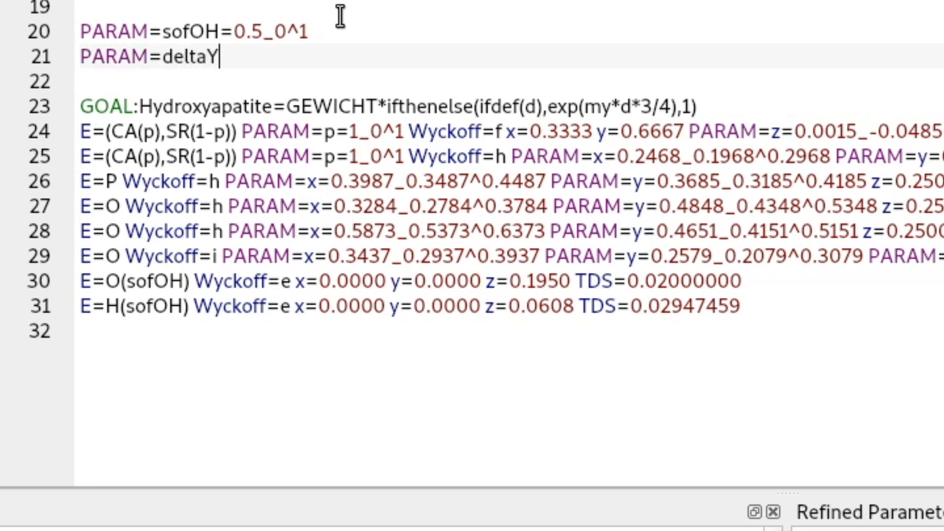
key(BackSpace)
text(ZOH)
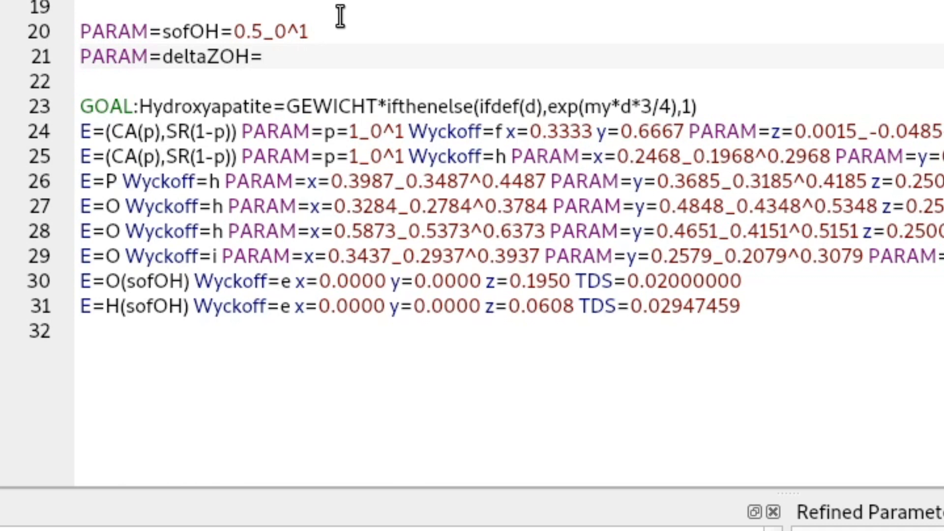
text(=0)
text(^0.1)
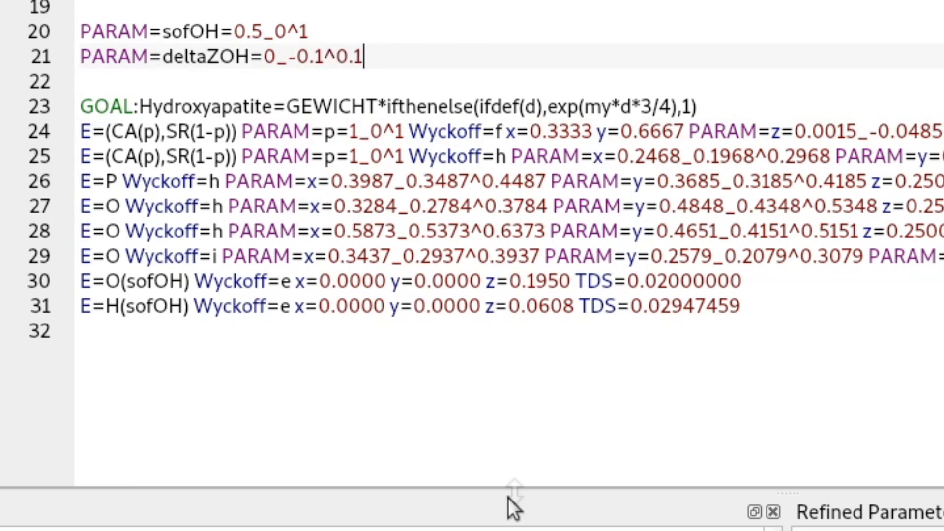
Step: Append +deltaZOH to the z coordinate of the hydroxyl oxygen on line 30
click(568, 284)
text(+)
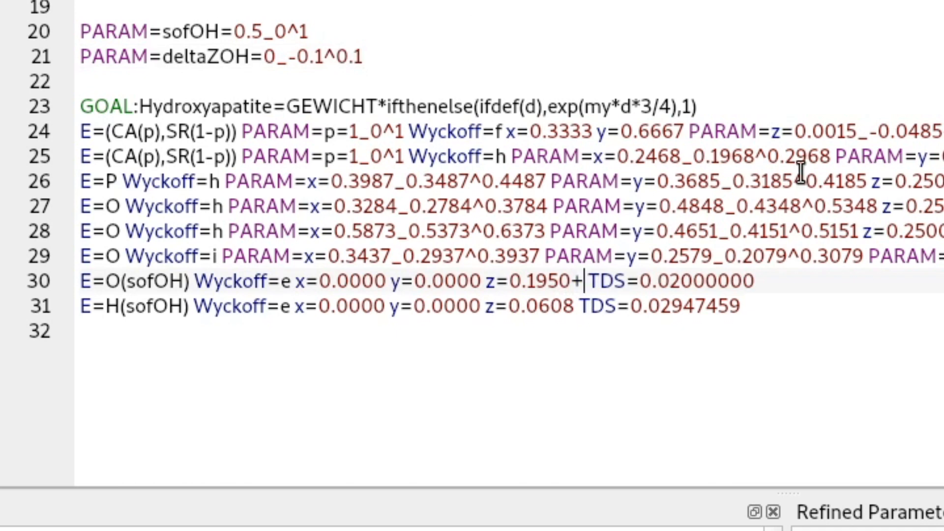
text(deltaY)
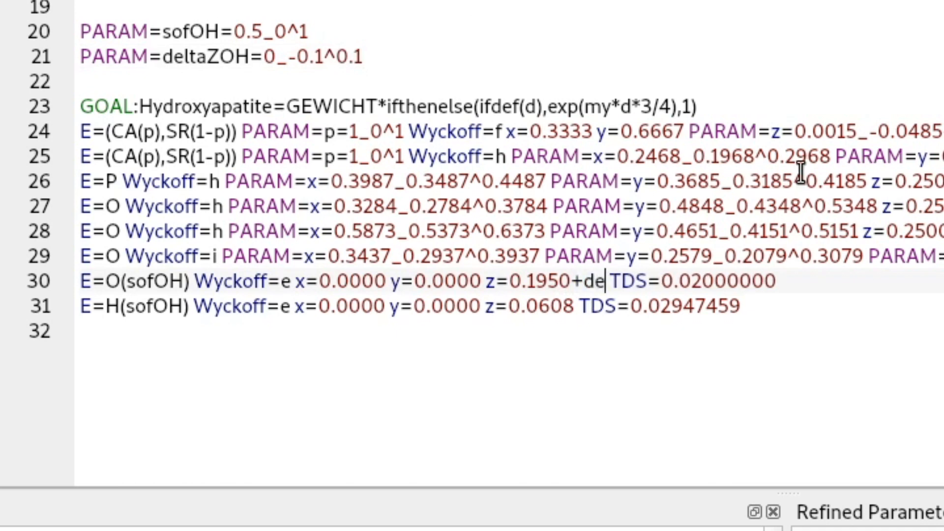
key(BackSpace)
text(ZOH)
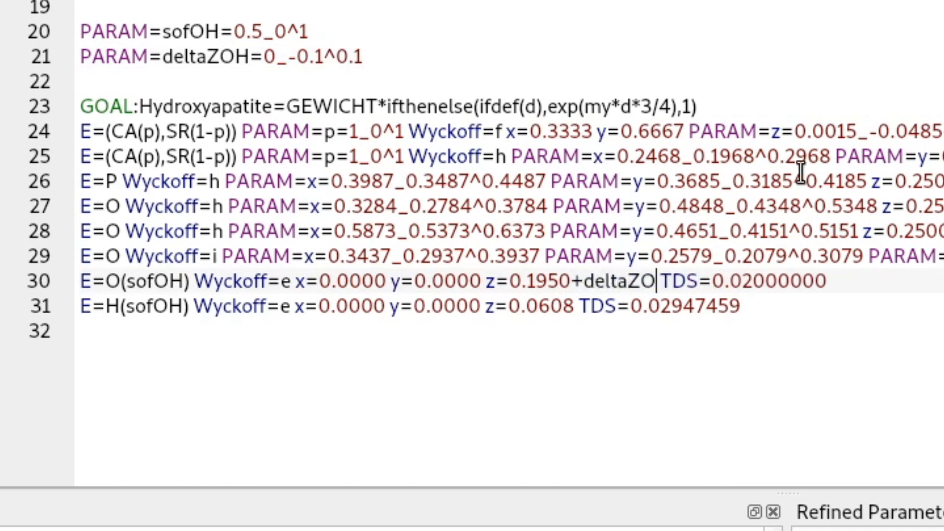
Step: Copy the +deltaZOH term from the hydroxyl oxygen to the z coordinate of the hydrogen on line 31
key(shift+Left)
key(shift+Left)
key(shift+Left)
key(shift+Left)
key(shift+Left)
key(shift+Left)
key(shift+Left)
key(shift+Left)
key(shift+Left)
key(ctrl+c)
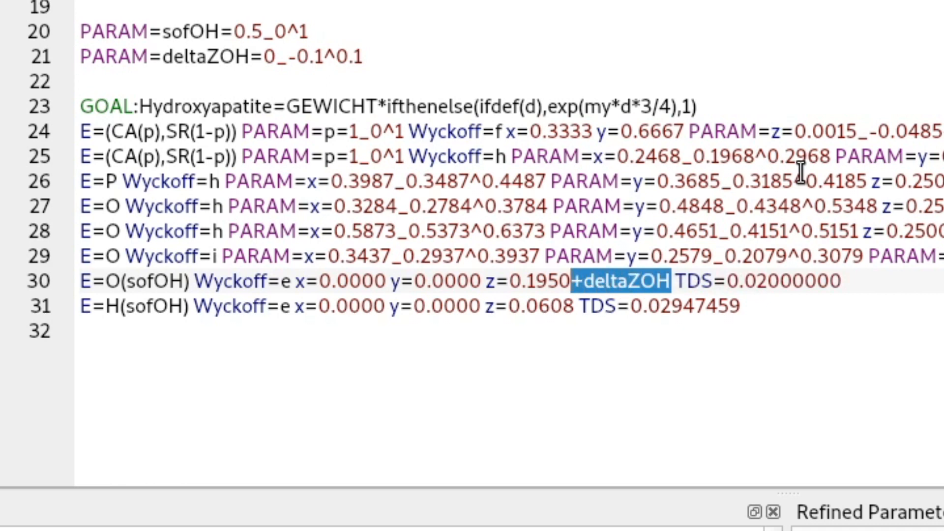
key(Down)
key(ctrl+v)
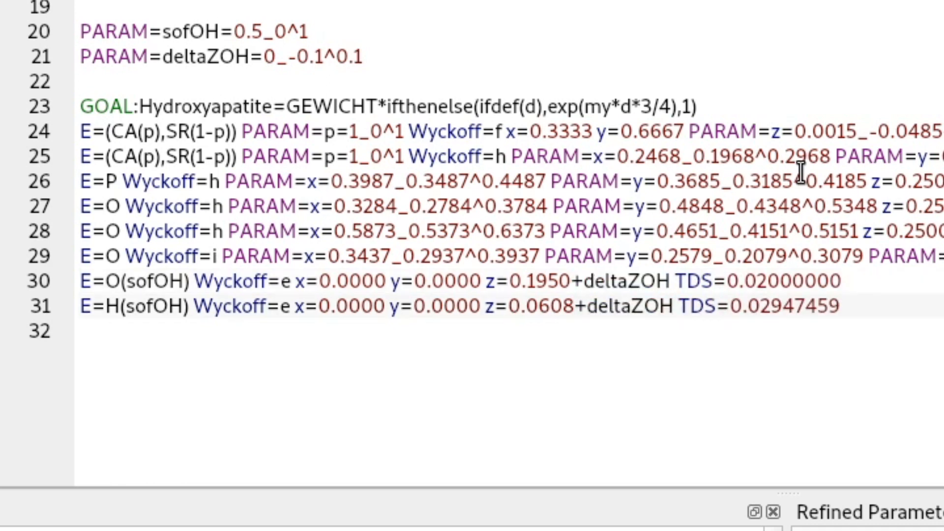
Step: Release the TDS value of the hydroxyl oxygen on line 30 for isotropic refinement with limits 0 to 0.03
key(Up)
click(541, 307)
click(772, 281)
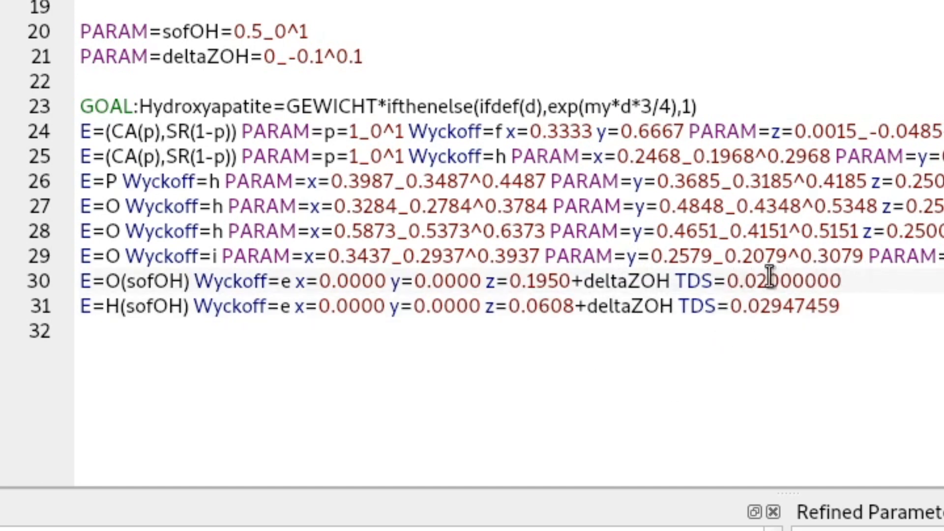
right_click(761, 282)
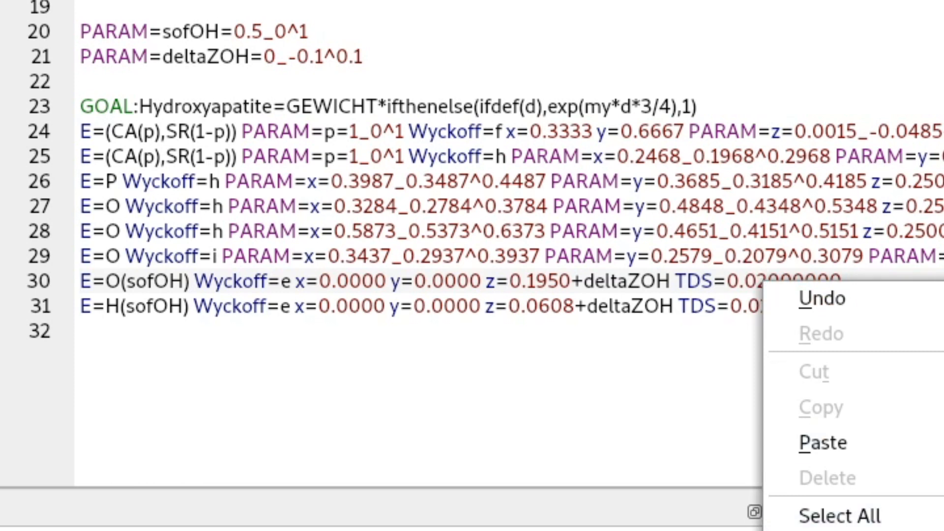
key(Escape)
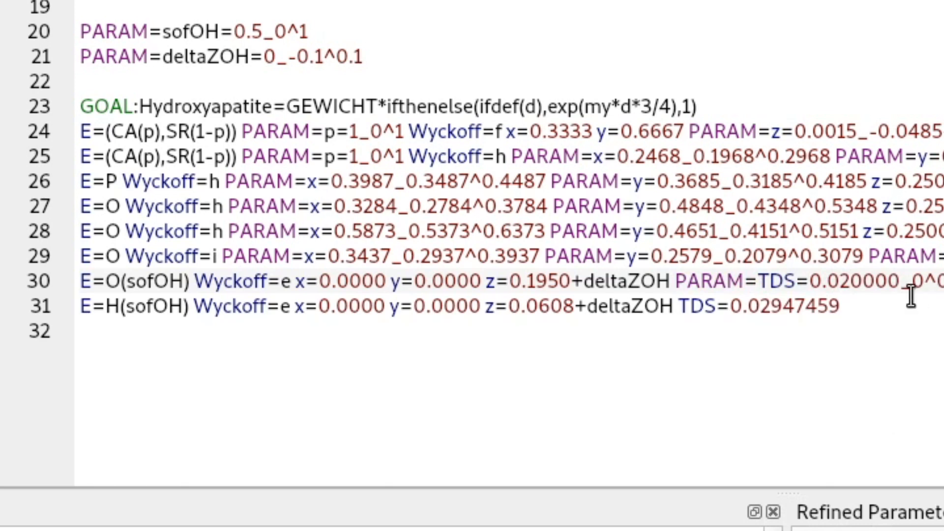
click(842, 307)
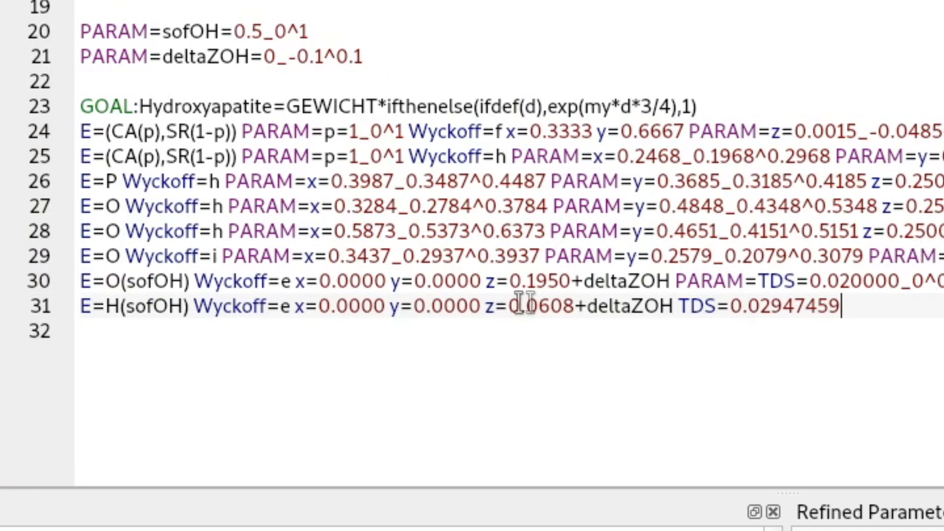
drag(111, 132, 223, 134)
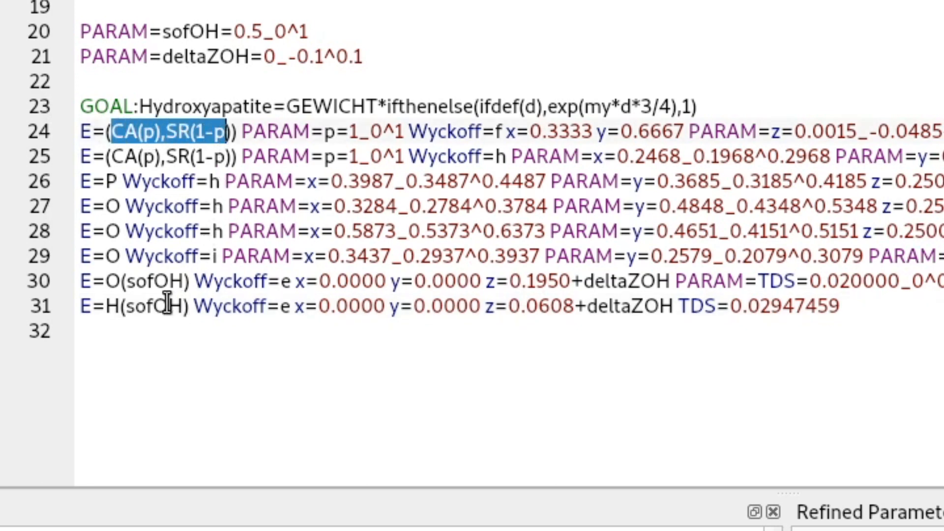
click(132, 284)
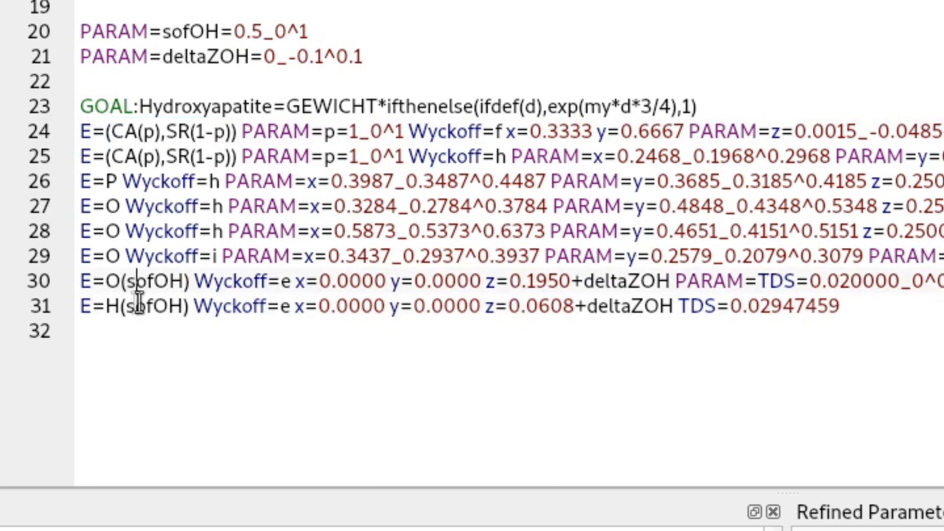
click(885, 311)
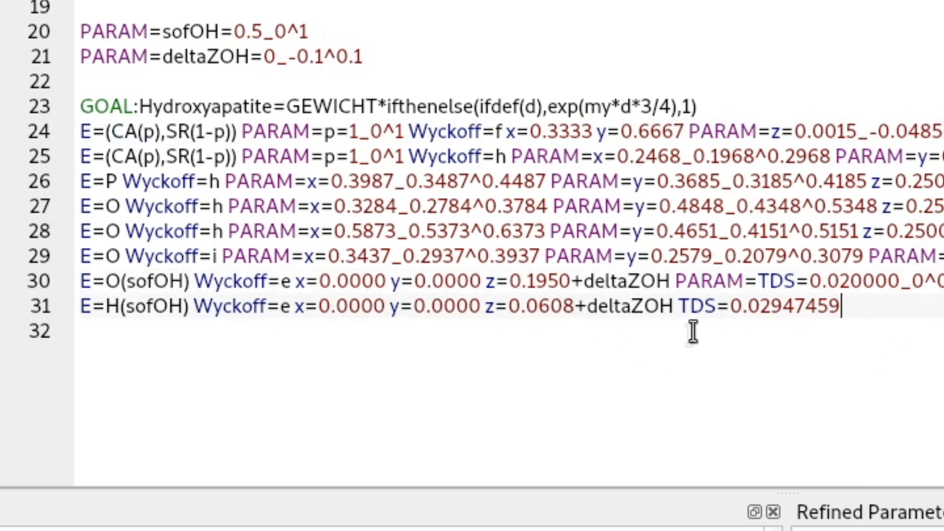
click(730, 302)
click(862, 308)
click(804, 304)
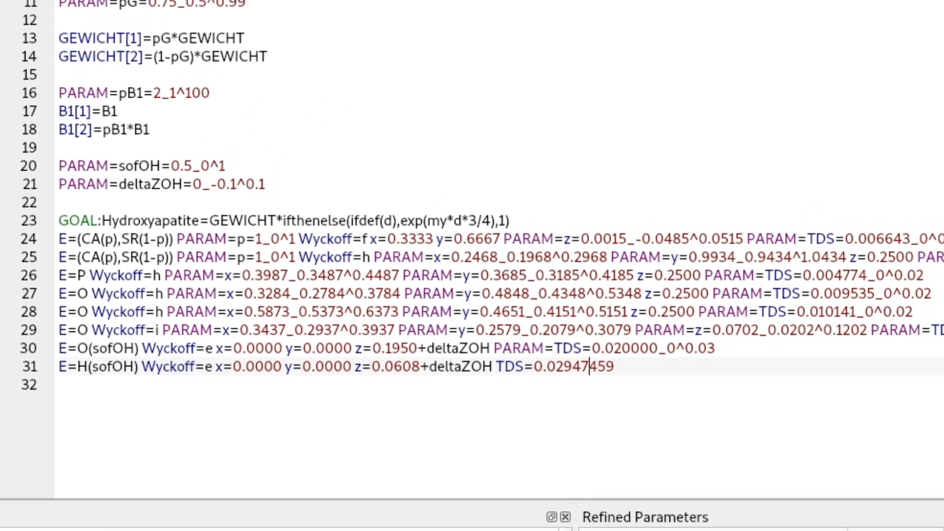
Step: Switch the TDS values of both calcium/strontium sites on lines 24 and 25 to anisotropic refinement, ANISO^0.02
click(680, 291)
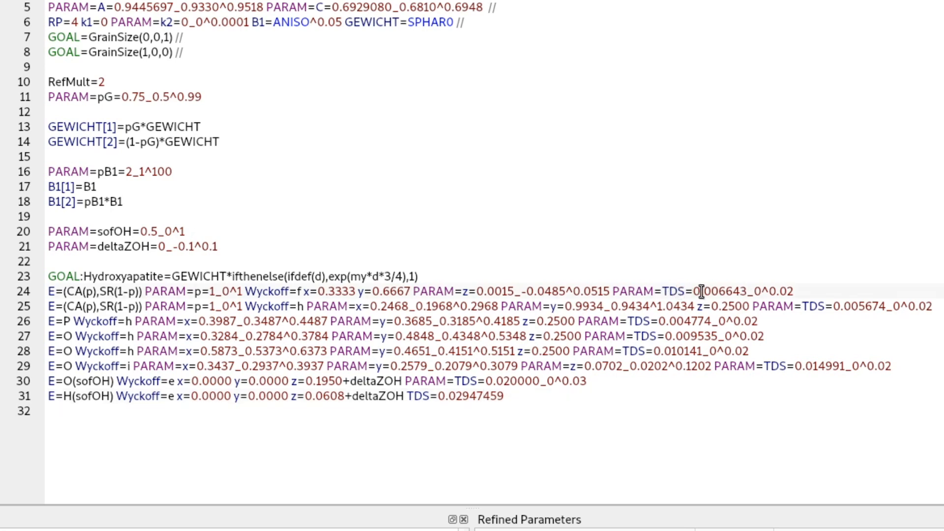
right_click(702, 292)
click(778, 475)
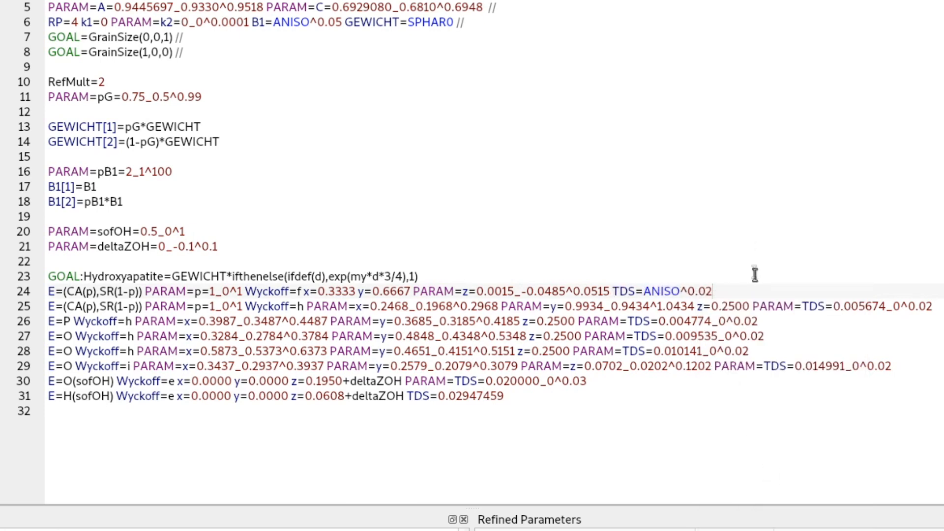
click(846, 306)
right_click(851, 305)
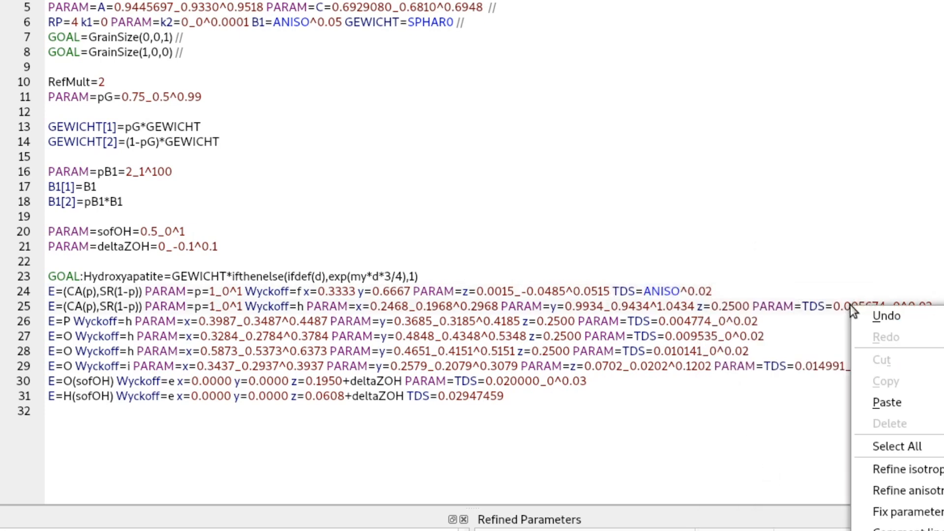
click(910, 490)
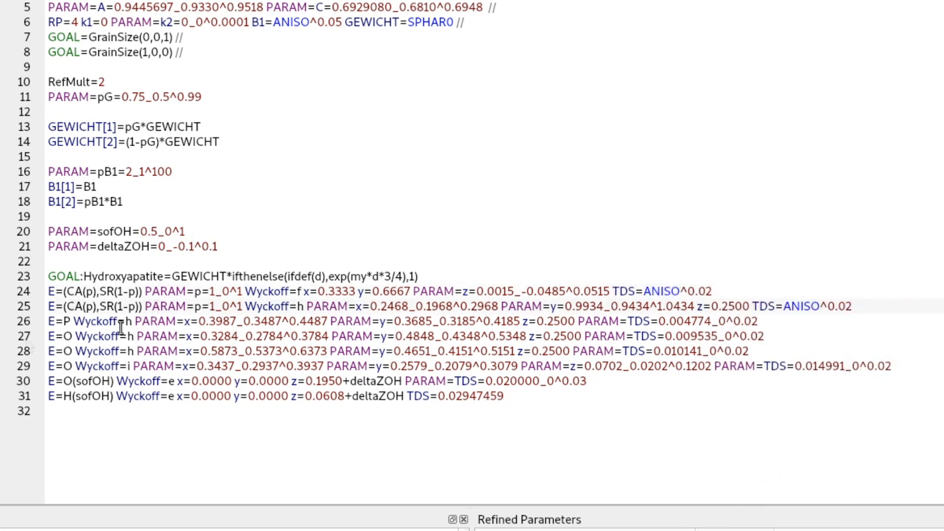
Step: Check the refined strontium occupancies of the two calcium sites in 200904-02.lst, and return to Apatite-OH.str
click(106, 292)
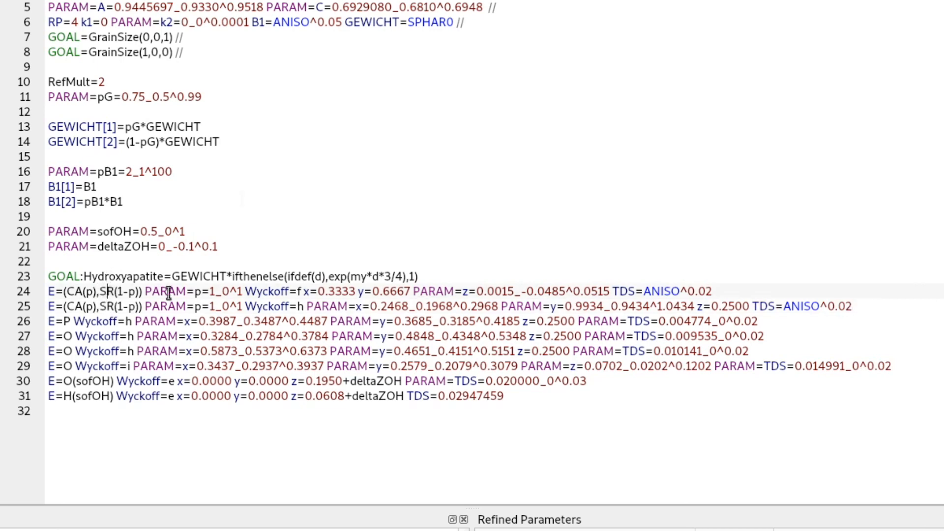
click(256, 1)
scroll(368, 199, down, 8)
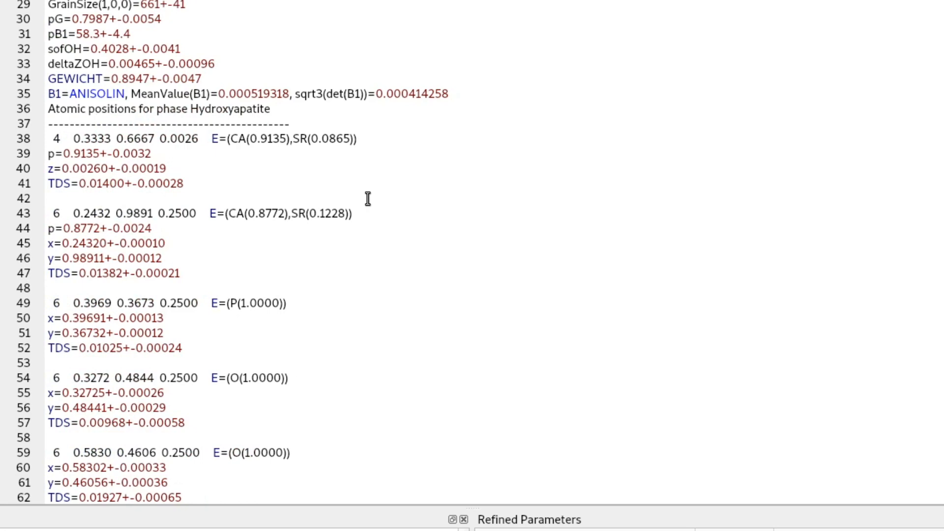
scroll(368, 199, down, 1)
drag(320, 169, 345, 169)
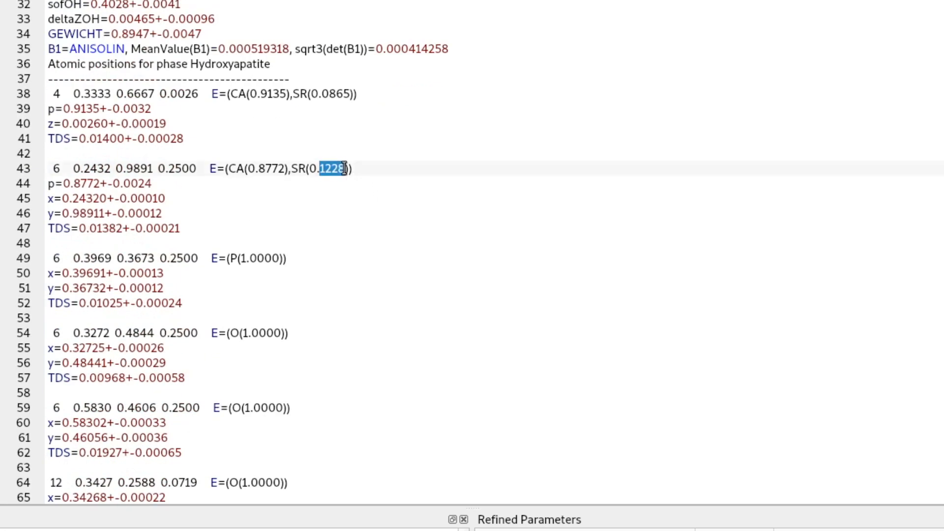
double_click(329, 94)
click(370, 95)
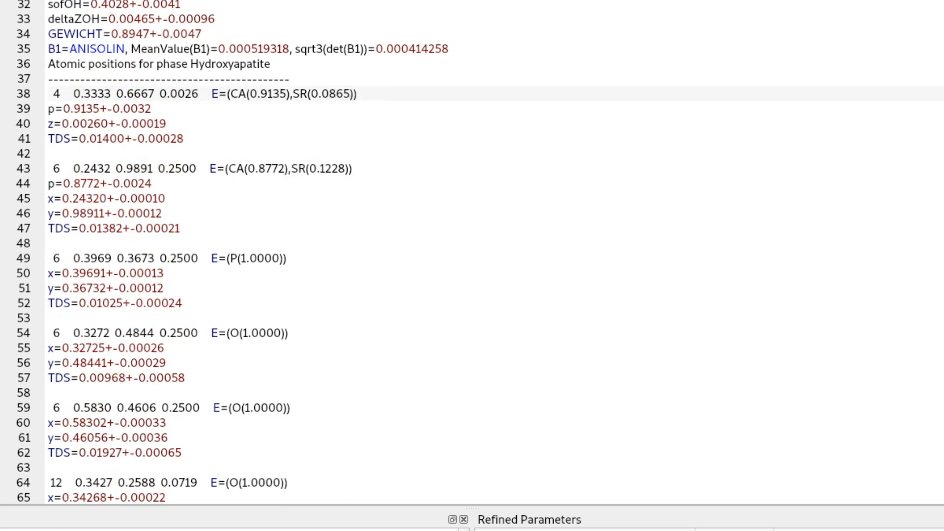
key(ctrl+Tab)
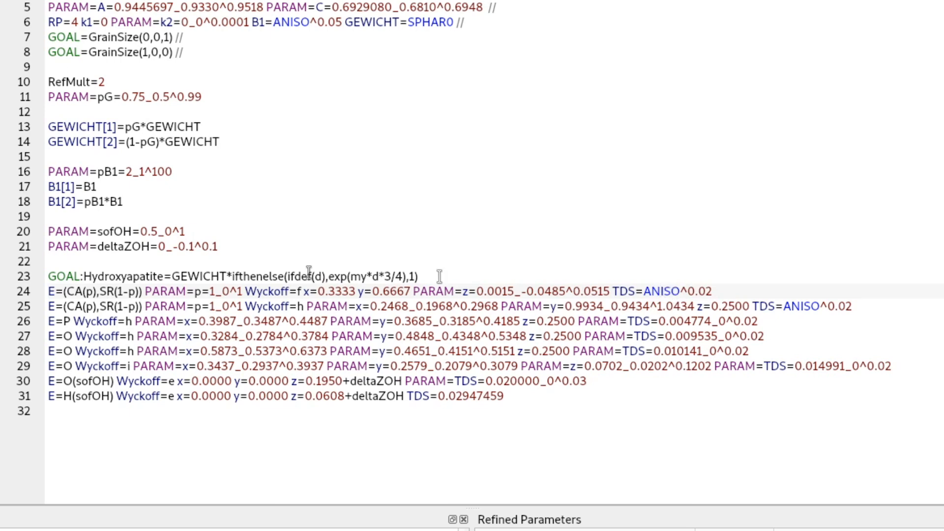
click(76, 291)
click(108, 291)
click(801, 306)
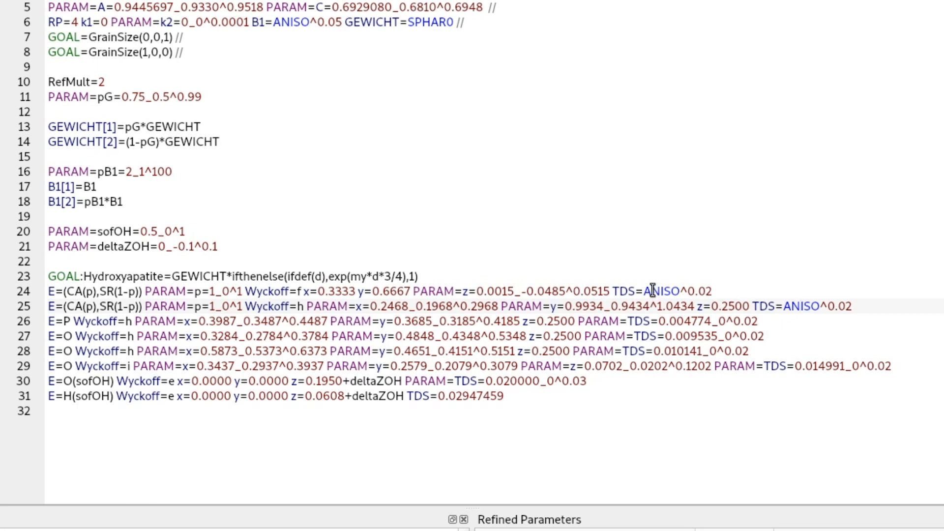
click(669, 291)
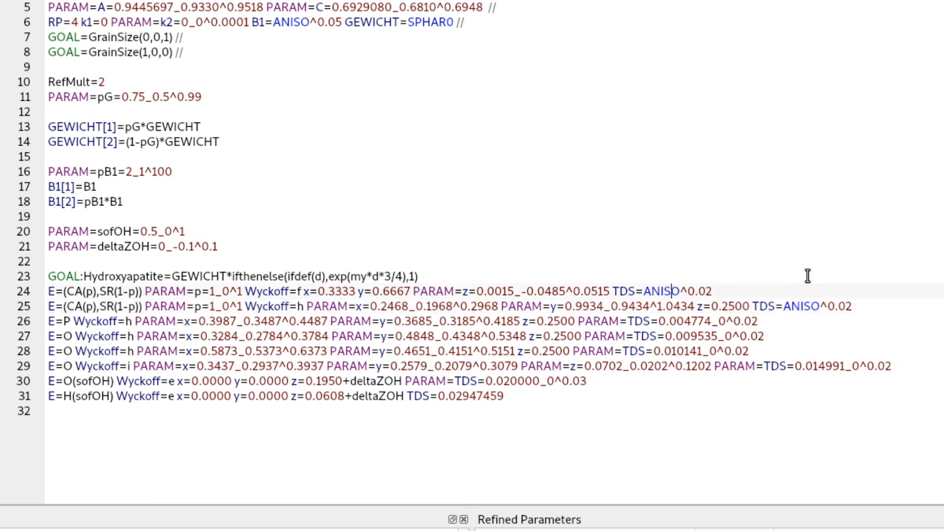
click(758, 292)
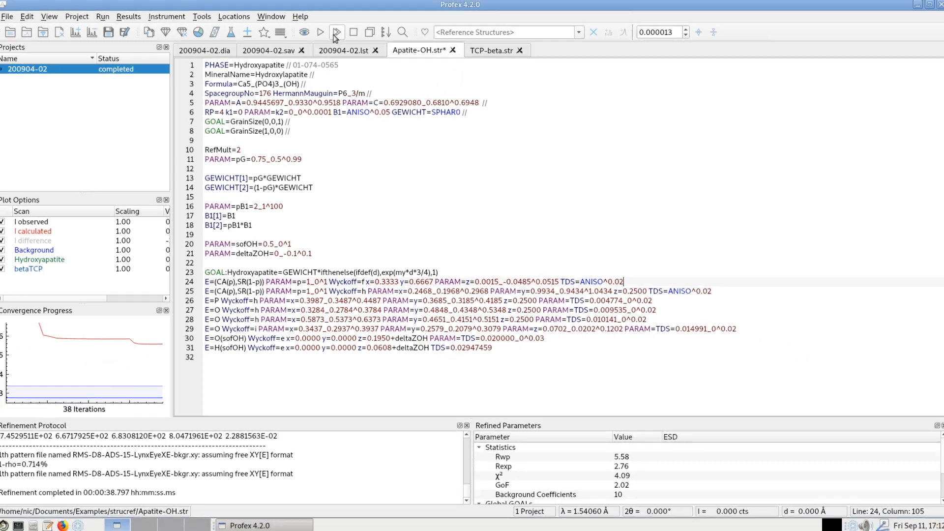
Step: Run the refinement with the anisotropic calcium/strontium sites, and inspect the resulting electron density map across its z sections
click(336, 33)
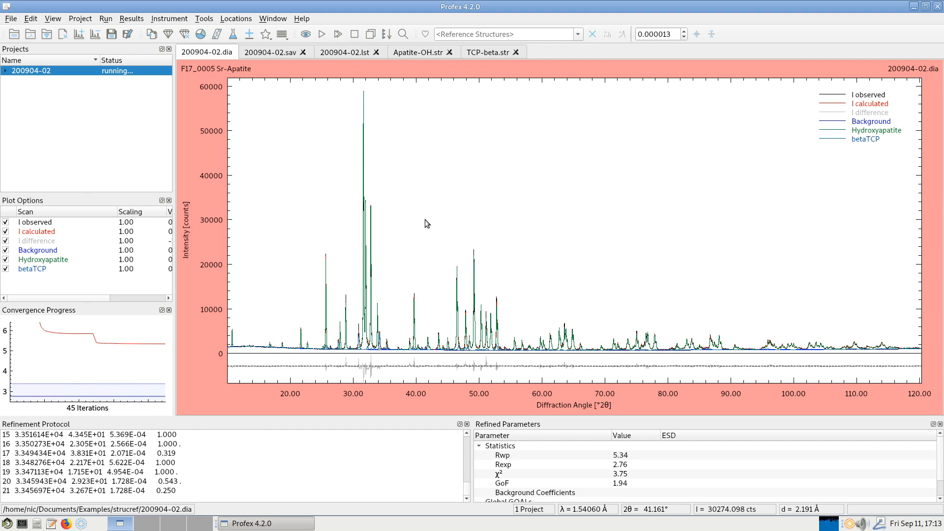
click(204, 18)
click(256, 121)
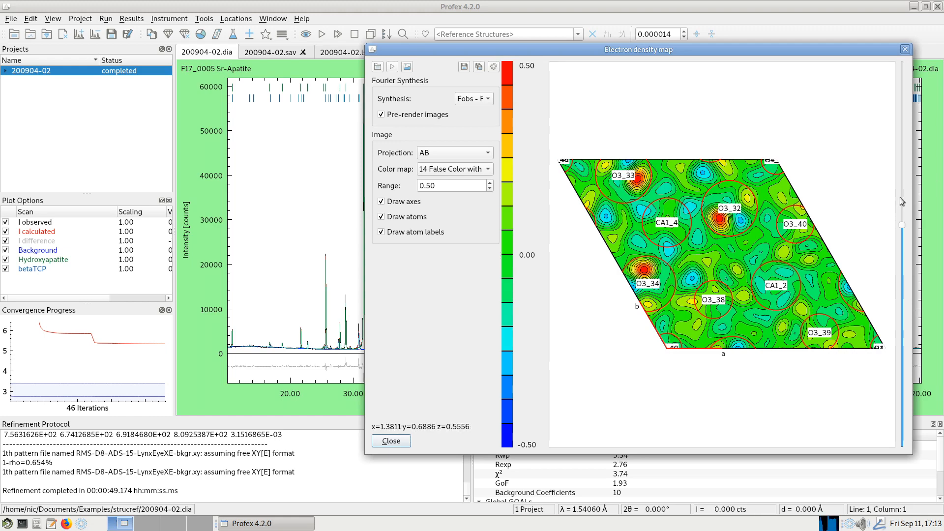
scroll(902, 199, down, 10)
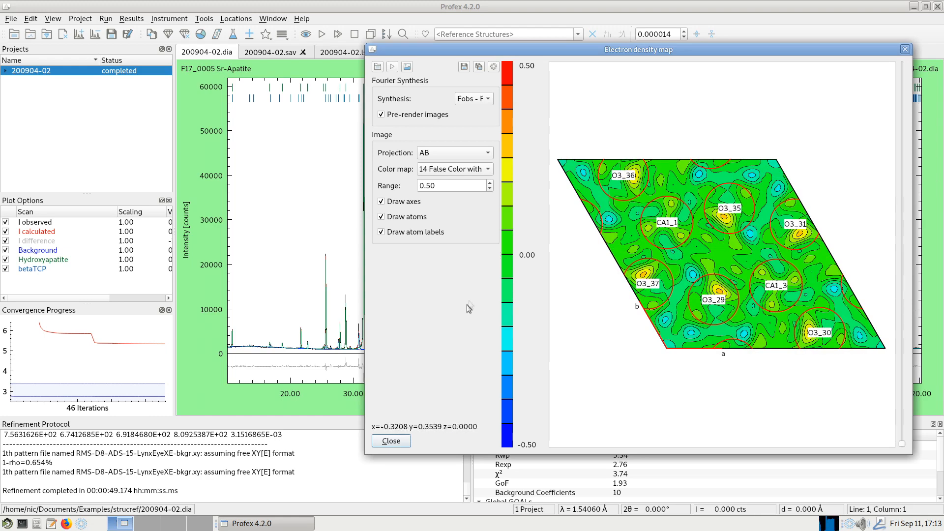
click(389, 438)
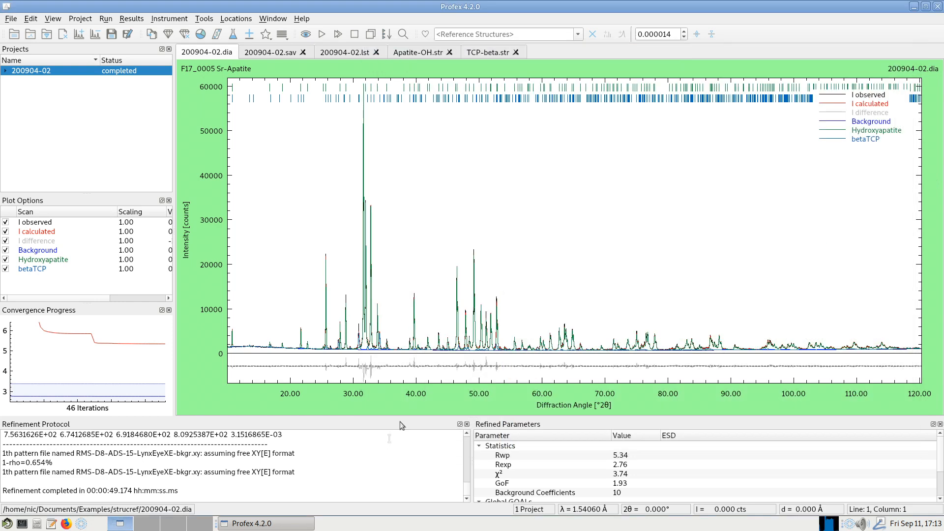
Step: Review the refined hydroxyapatite parameters and atomic positions in 200904-02.lst, and return to the oxygen site lines in Apatite-OH.str
click(362, 53)
scroll(484, 273, down, 5)
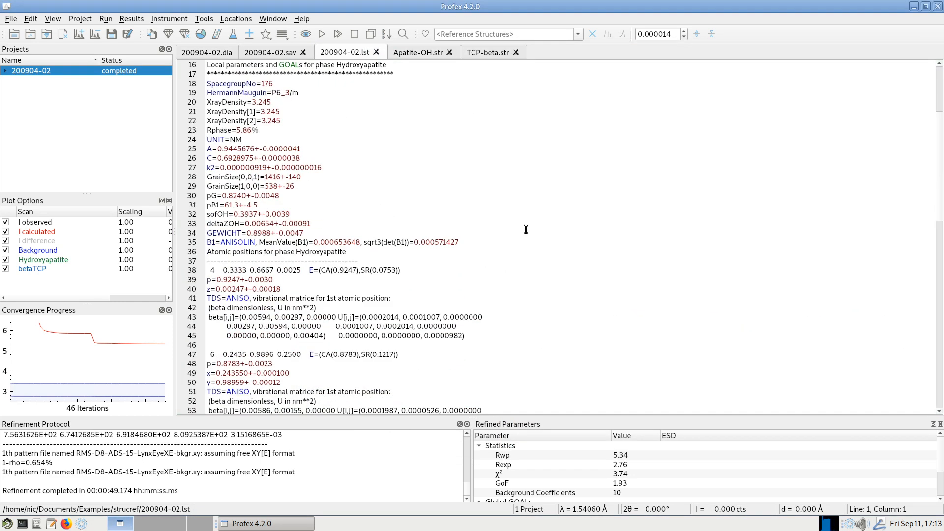
scroll(526, 226, down, 6)
scroll(435, 161, up, 11)
click(431, 56)
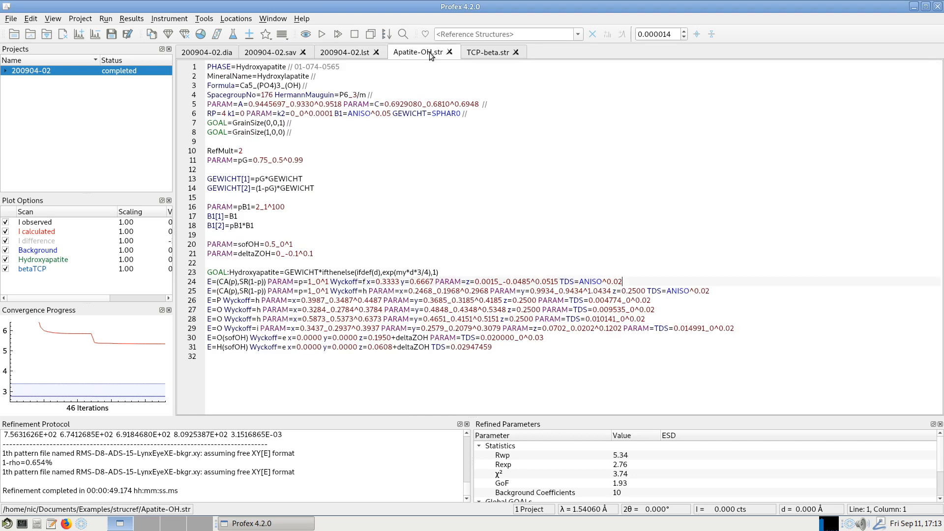
click(704, 319)
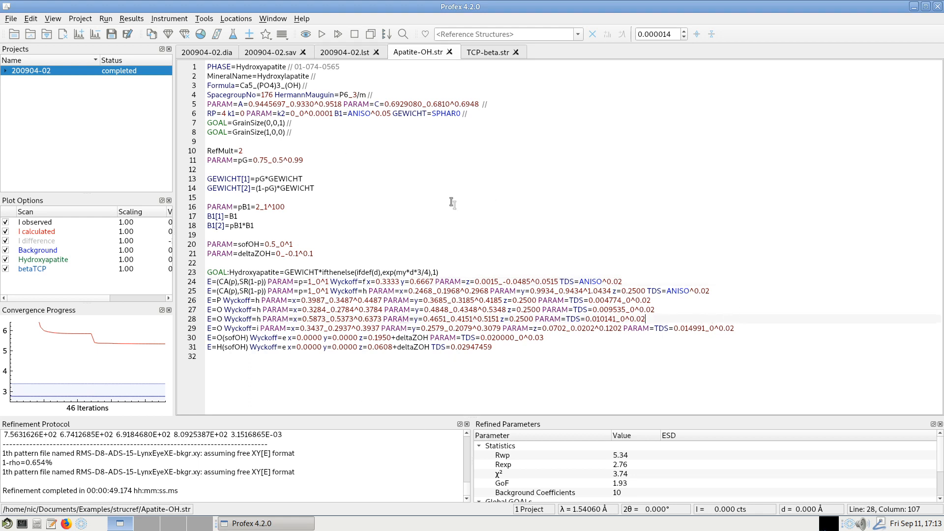
Step: Examine the difference electron density around the O3 atoms through the z sections of the AB projection, and close the map
click(213, 20)
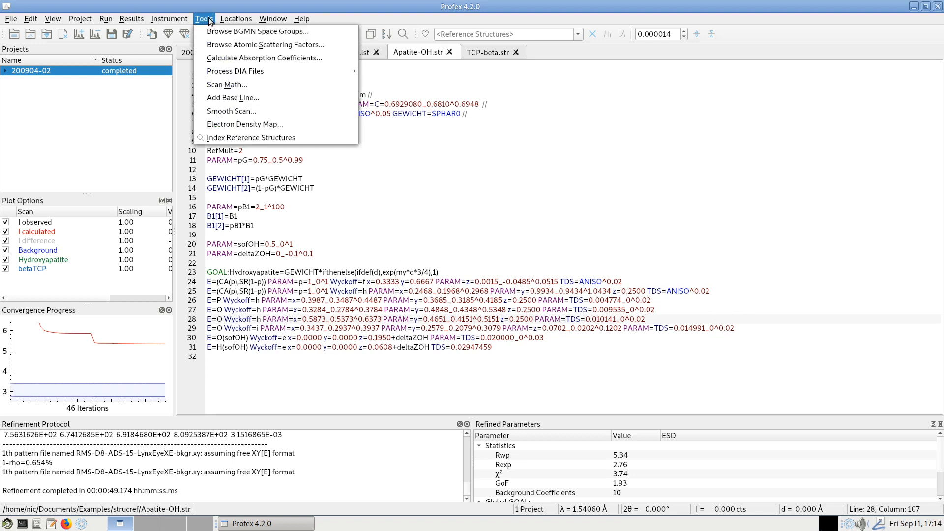
click(220, 124)
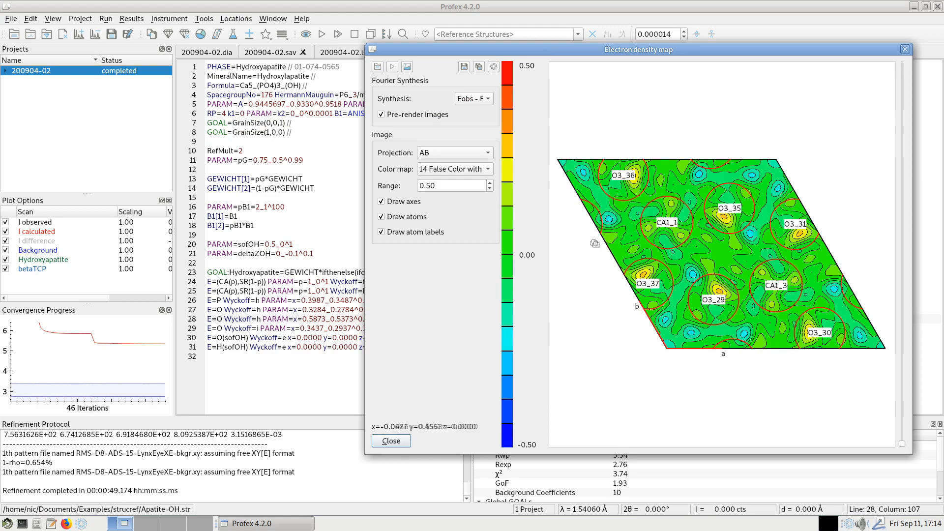
scroll(902, 222, up, 10)
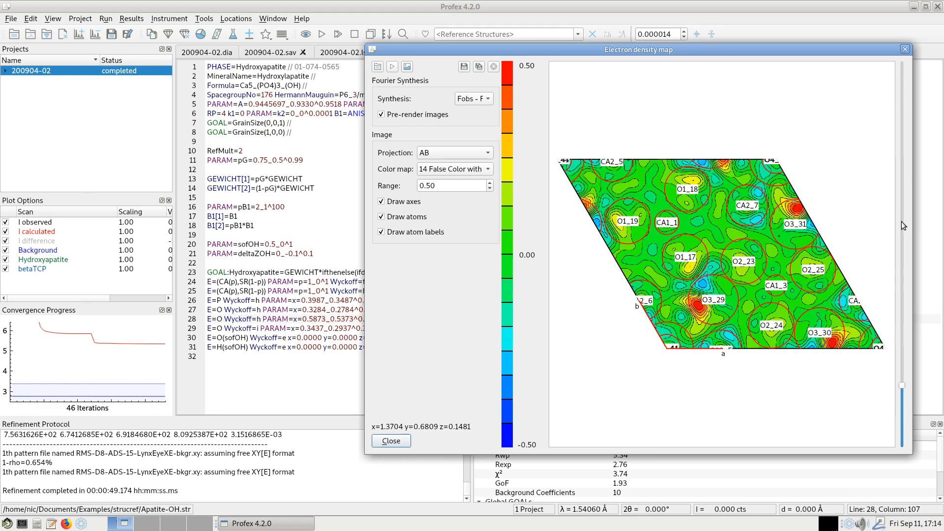
scroll(901, 221, down, 1)
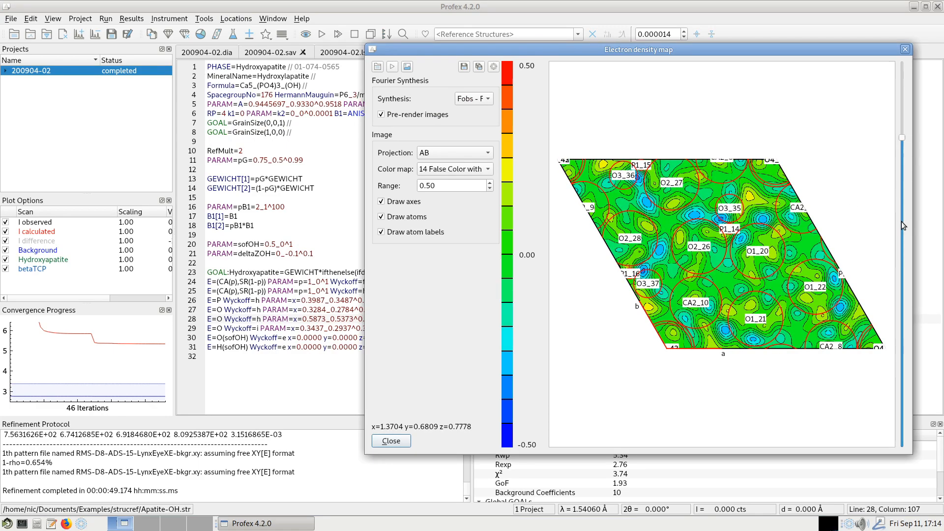
scroll(901, 221, down, 2)
scroll(902, 222, up, 2)
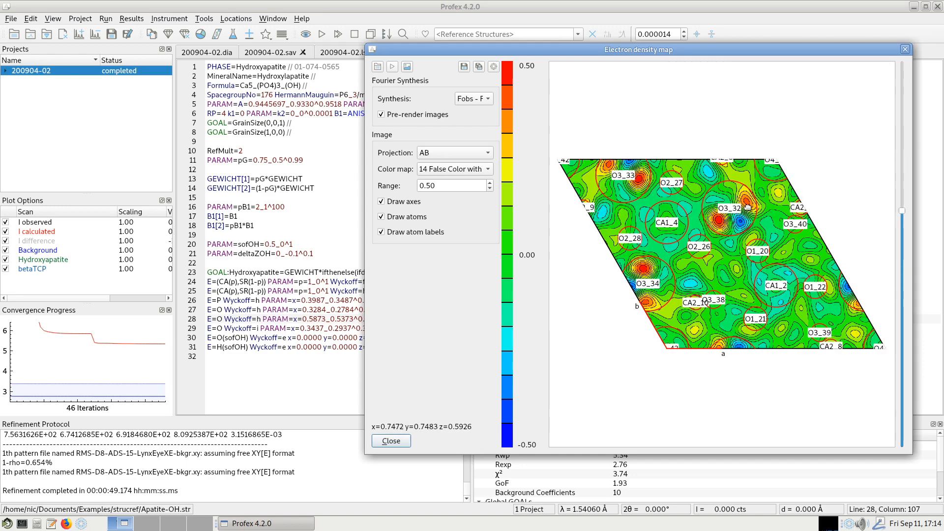
click(905, 49)
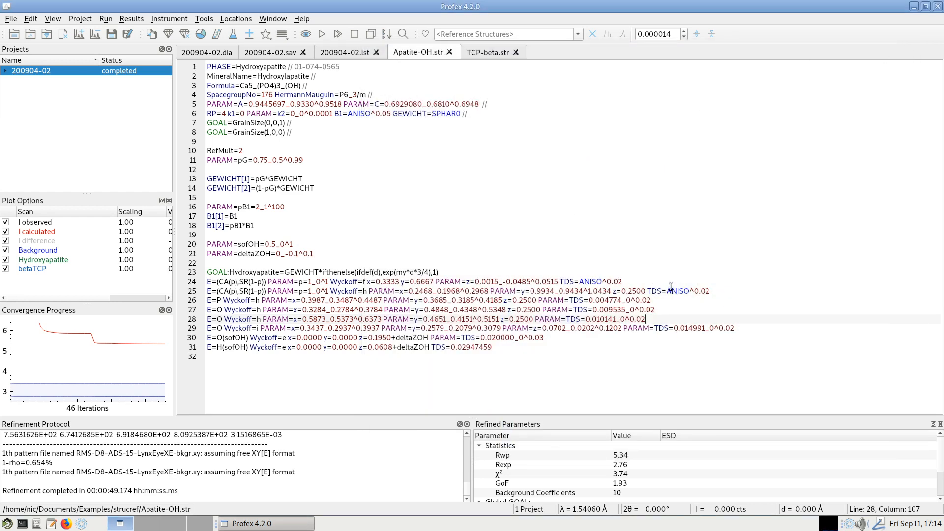
Step: Switch the TDS value of the oxygen on line 29 to anisotropic refinement, ANISO^0.02, and run the refinement
right_click(694, 329)
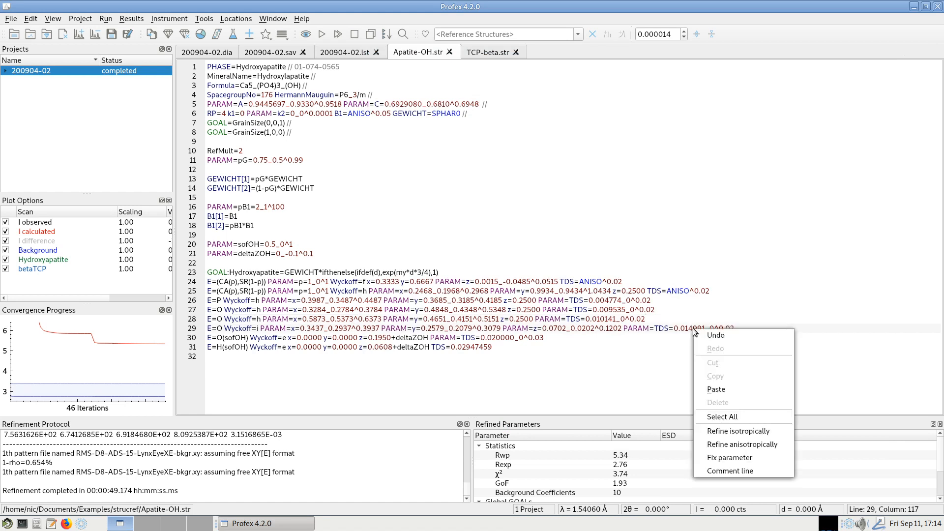
click(775, 445)
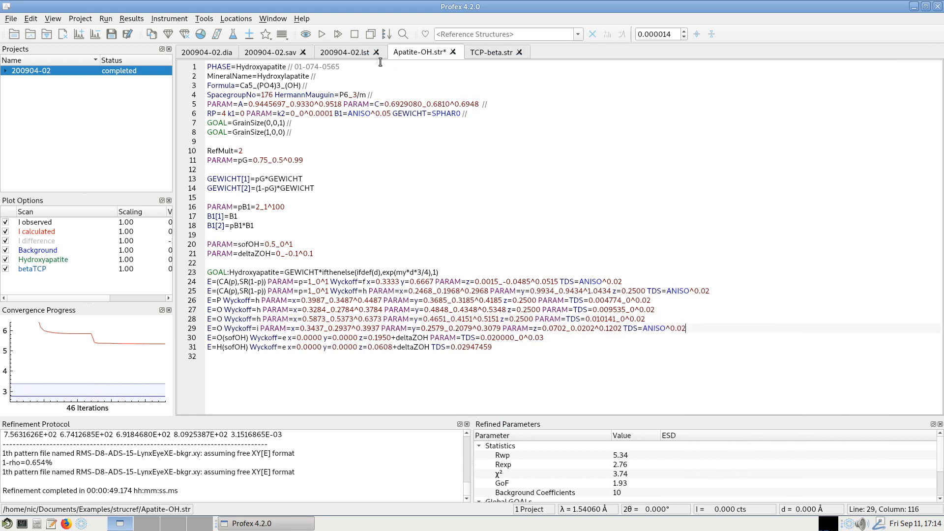
click(322, 34)
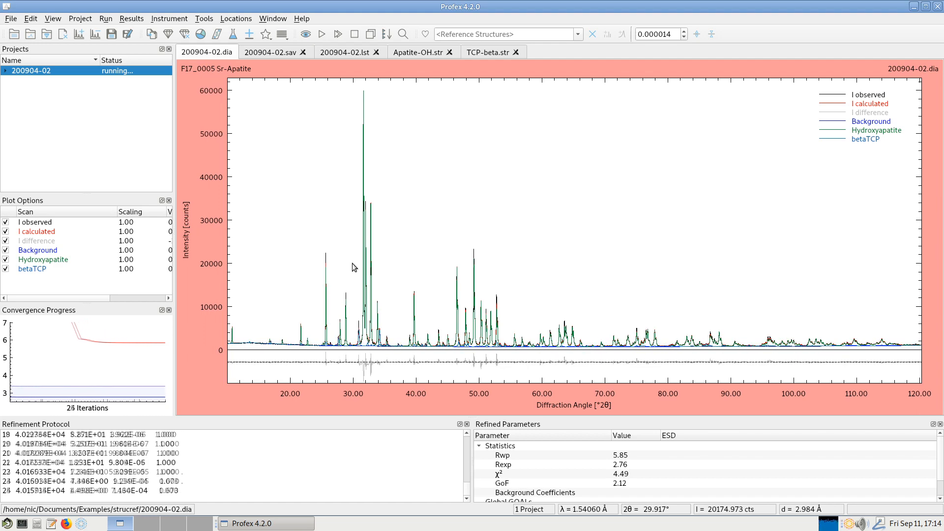
Step: Reopen the electron density map for the latest refinement, check the density around the O3 atoms, and close it
click(204, 18)
click(233, 117)
click(503, 302)
click(204, 19)
click(246, 99)
click(394, 79)
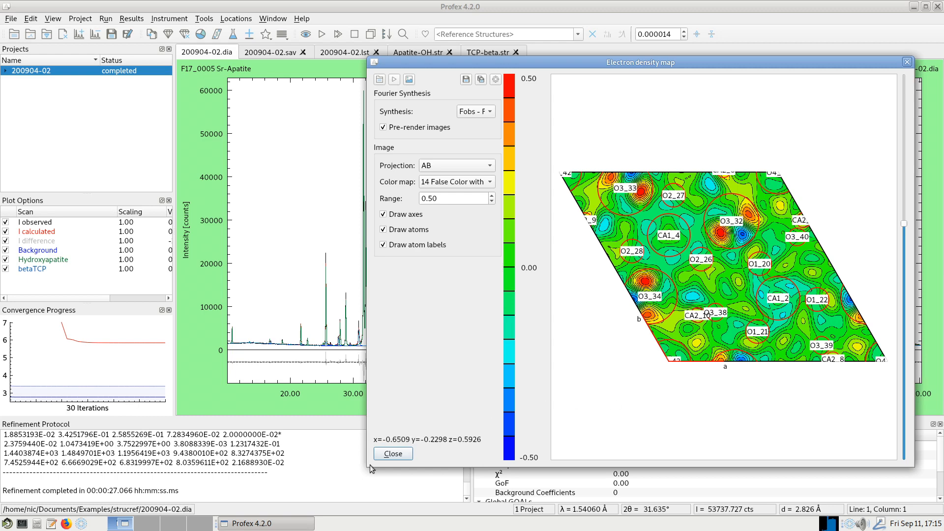
click(393, 453)
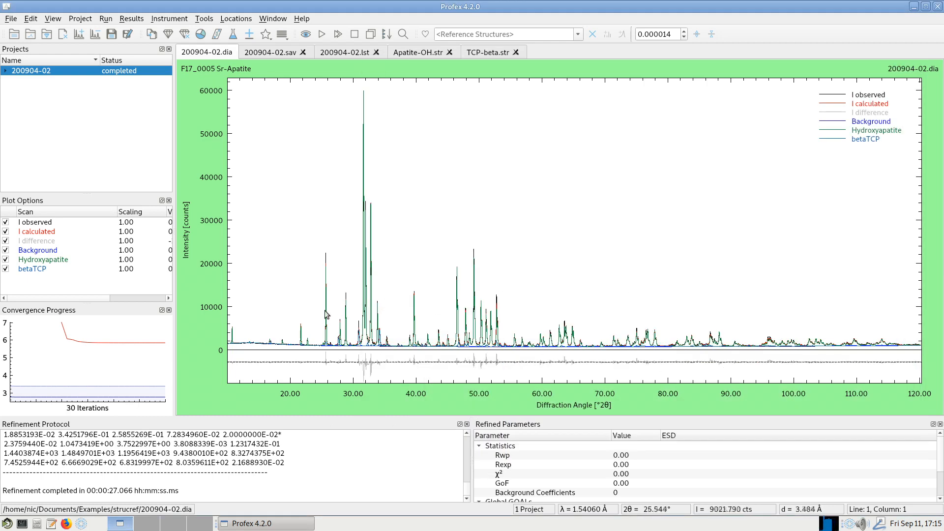
Step: Check the strontium occupancies and anisotropic displacement matrices of both calcium sites in 200904-02.lst
click(424, 54)
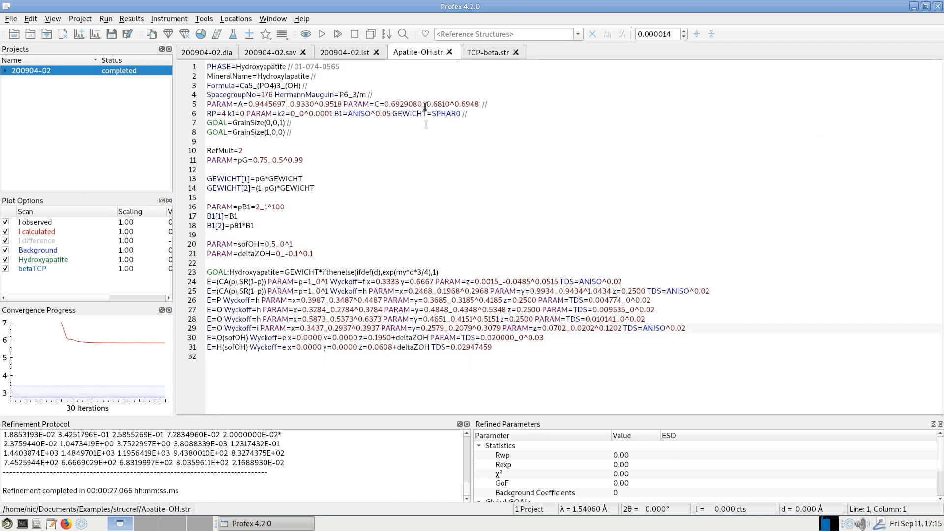
click(357, 49)
scroll(387, 265, down, 10)
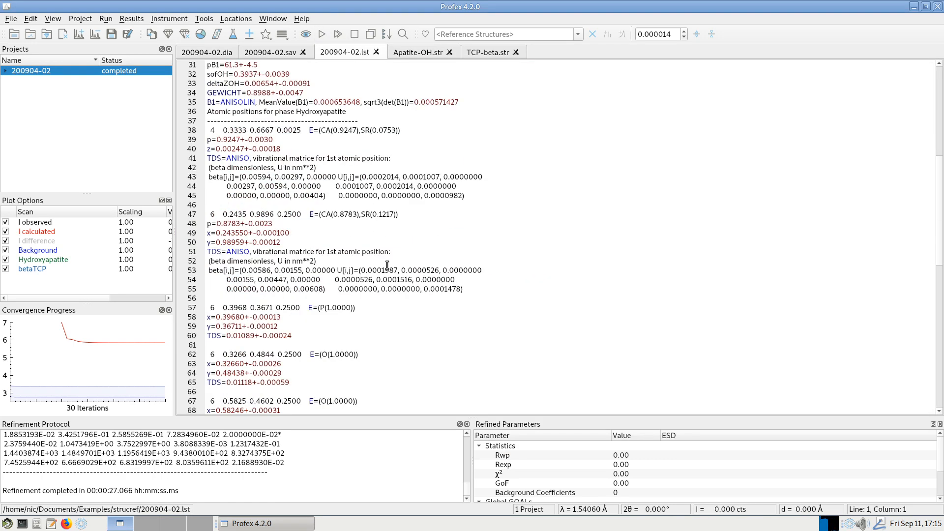
drag(378, 214, 393, 213)
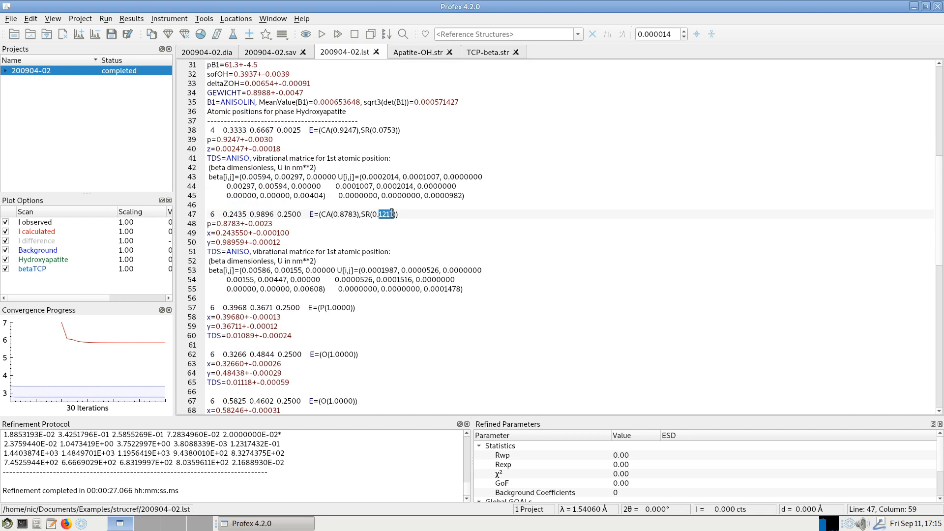
drag(383, 131, 393, 129)
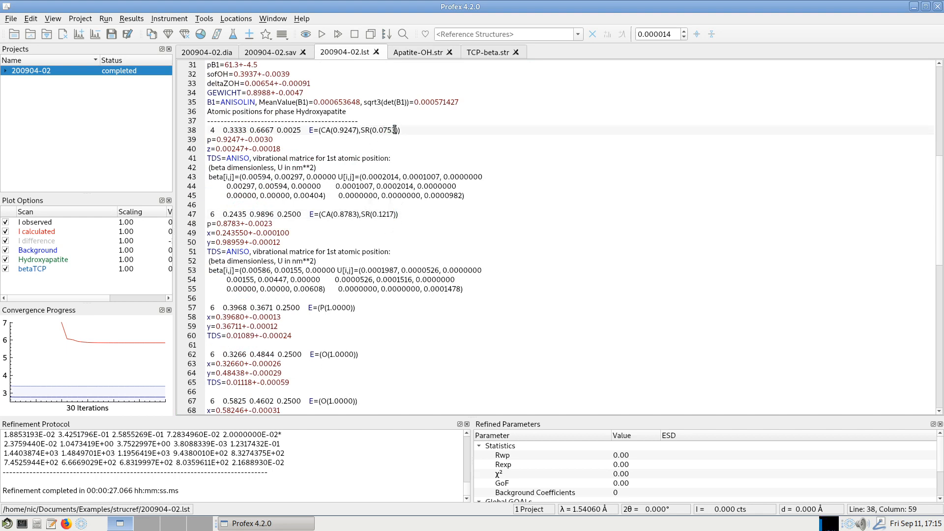
scroll(506, 173, down, 2)
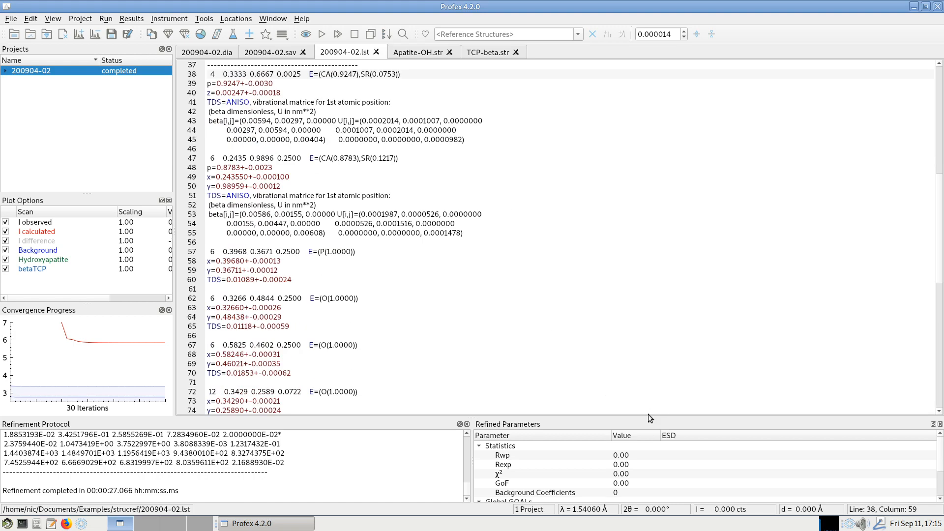
Step: Enlarge the Refined Parameters view, expand Local GOALs, and widen the Value column to read hydroxyapatite's Refined Composition
drag(651, 419, 657, 376)
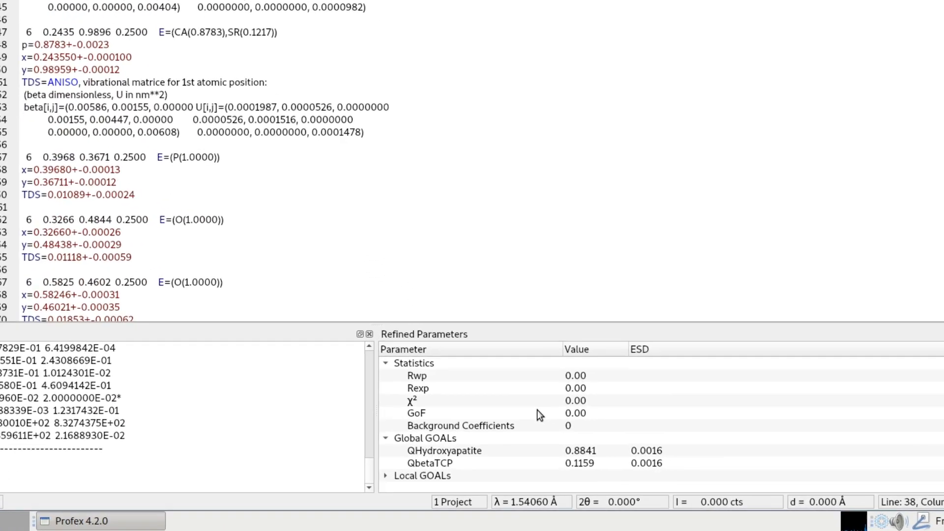
click(75, 429)
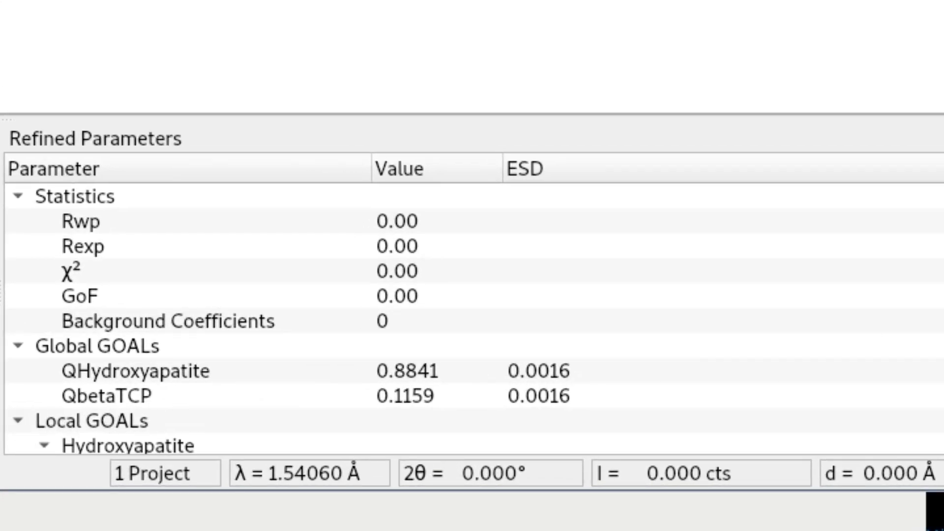
scroll(472, 319, down, 4)
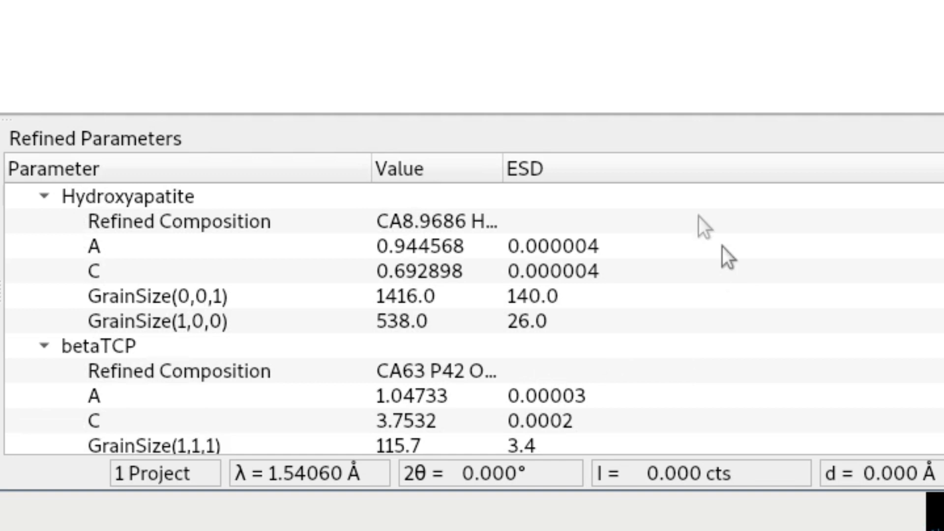
drag(502, 169, 853, 169)
click(411, 220)
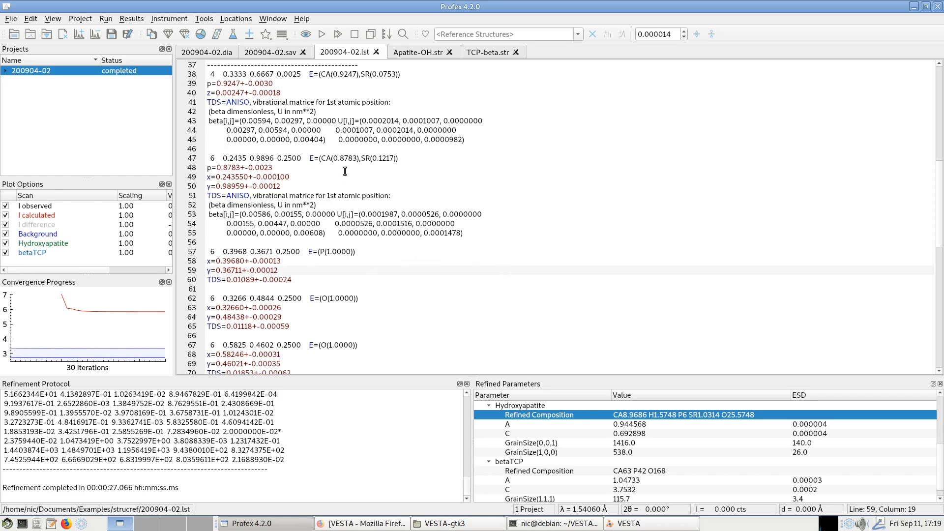
Step: Review the refined z coordinate and occupancy parameter p of the first calcium/strontium site in 200904-02.lst
scroll(345, 171, up, 3)
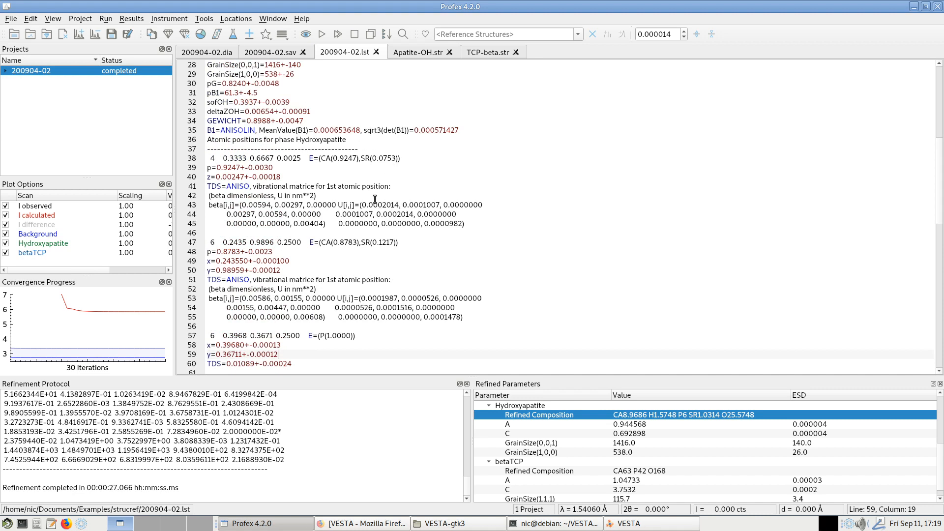
click(302, 177)
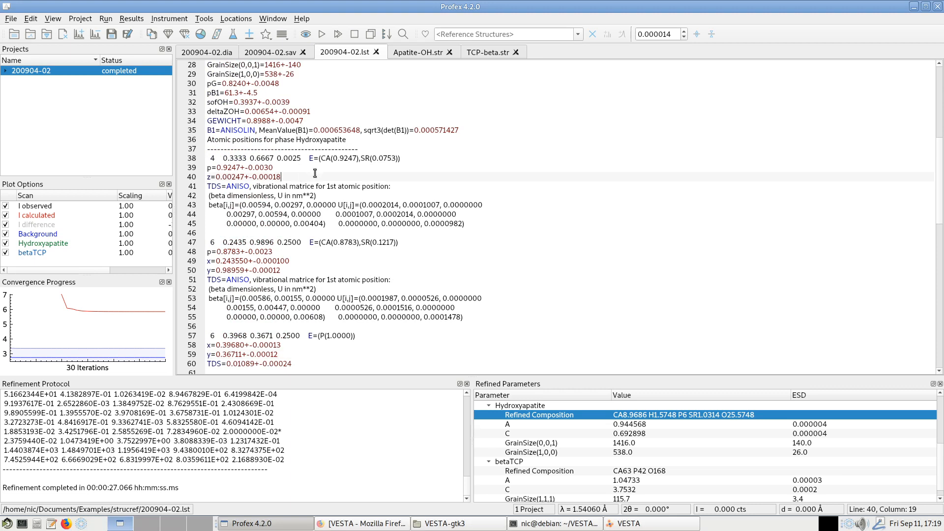
click(302, 169)
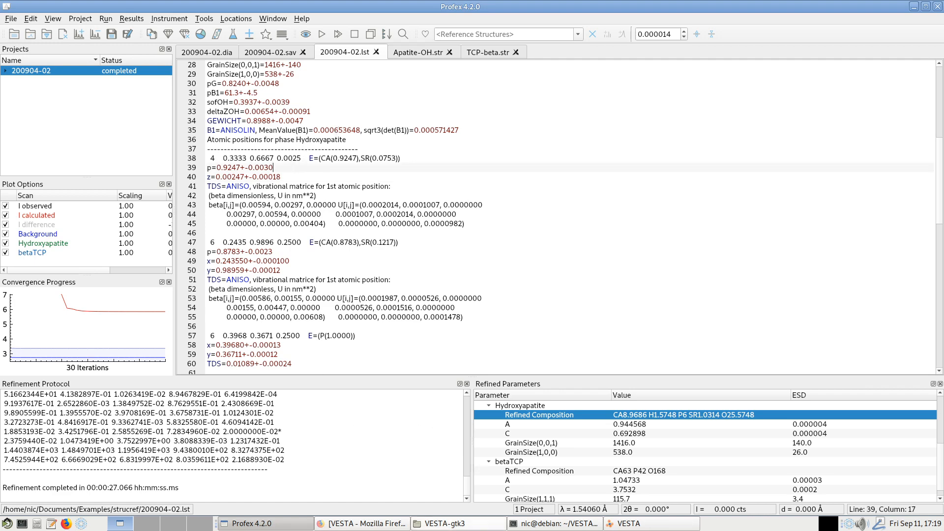
Step: Switch to Firefox, look through the latest versions on the VESTA download page, and return to 200904-02.lst in Profex
click(374, 525)
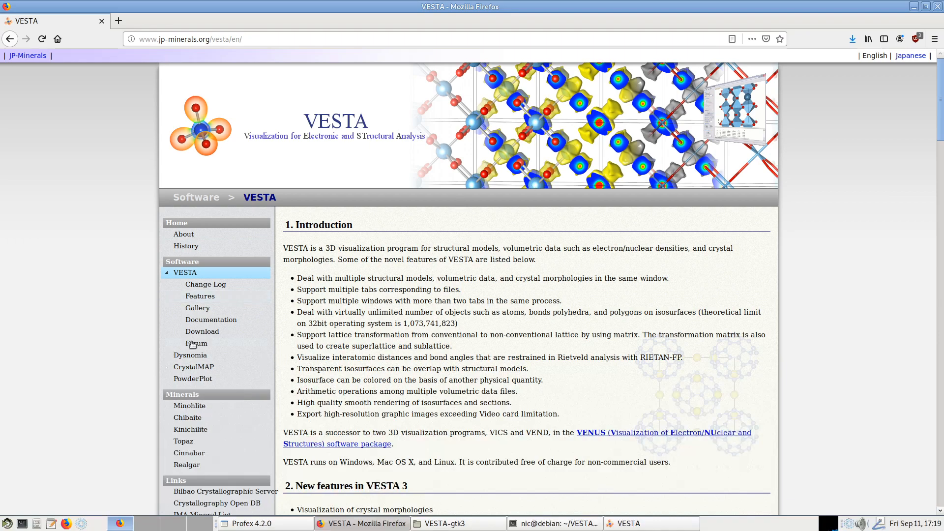
click(225, 331)
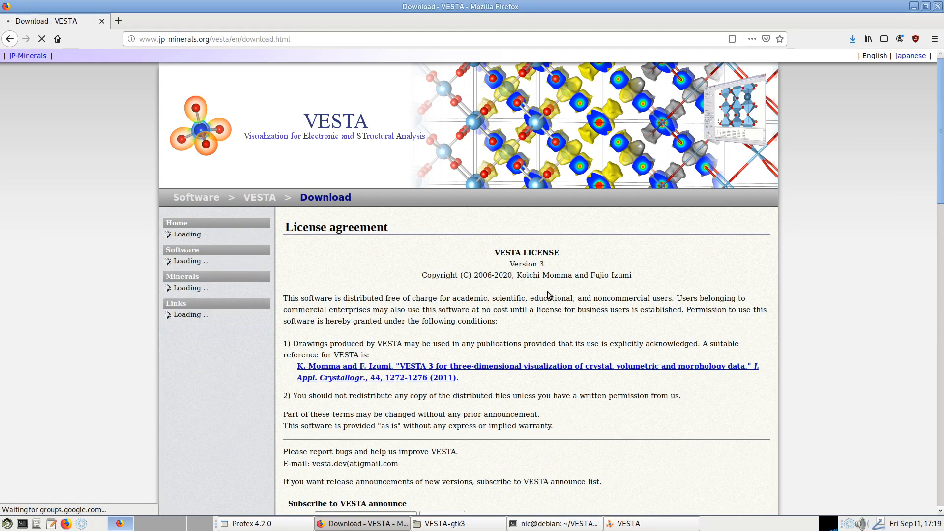
scroll(548, 291, down, 10)
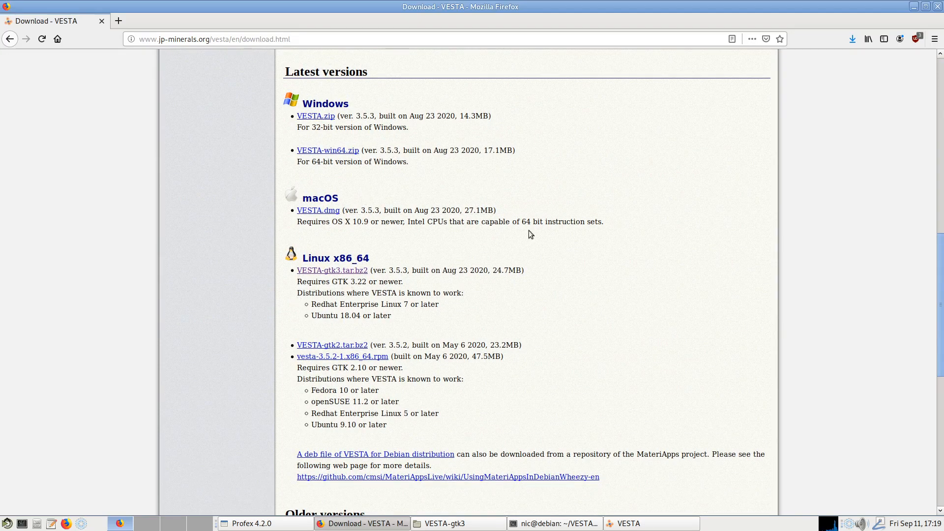
click(913, 8)
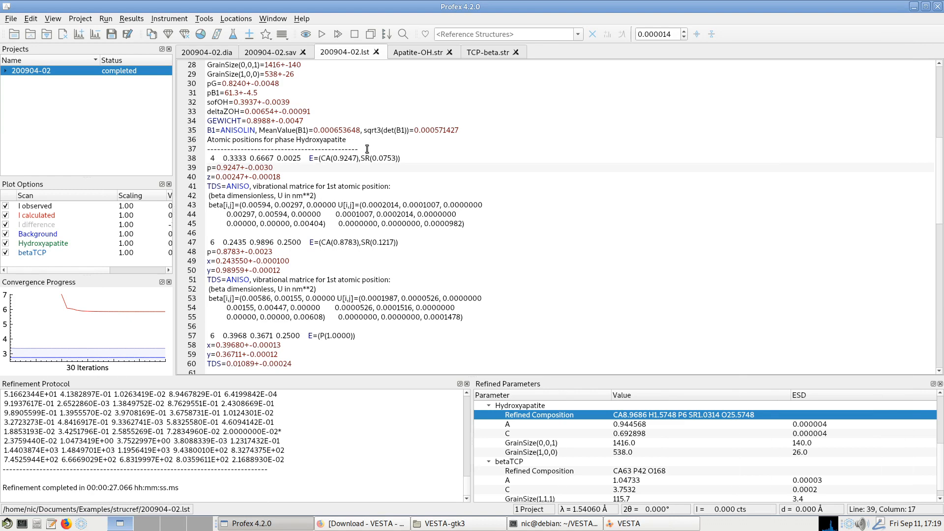
scroll(369, 154, up, 3)
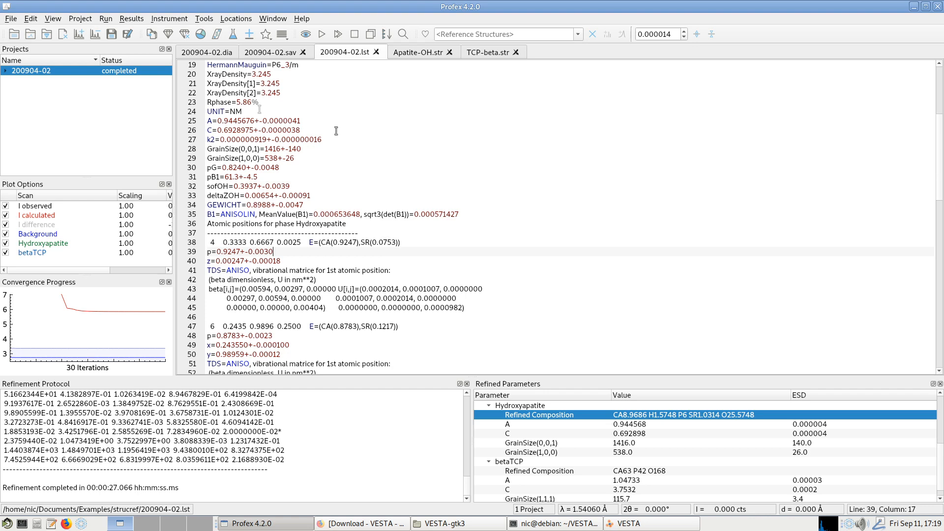
Step: Export the refined structures of project 200904-02 from the LST file as one single-phase CIF file per phase, at 295 K with x-ray radiation
click(124, 23)
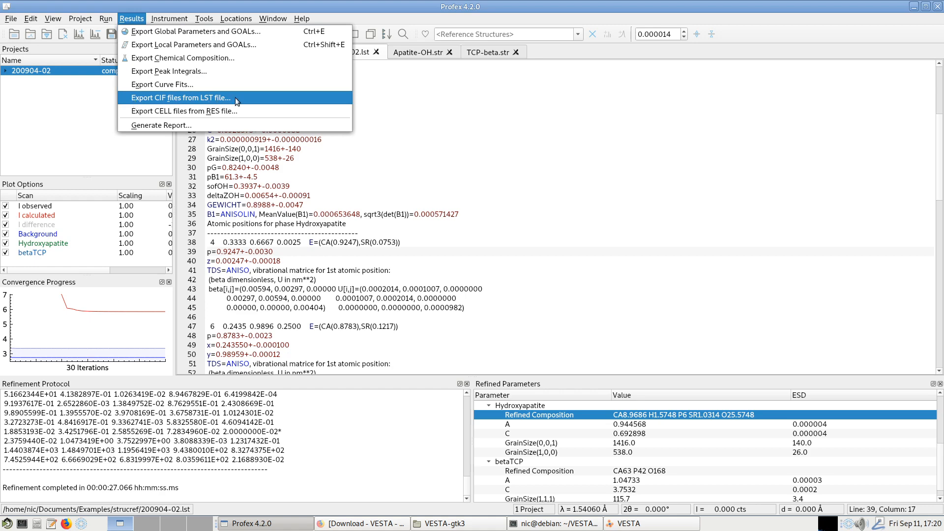
click(211, 100)
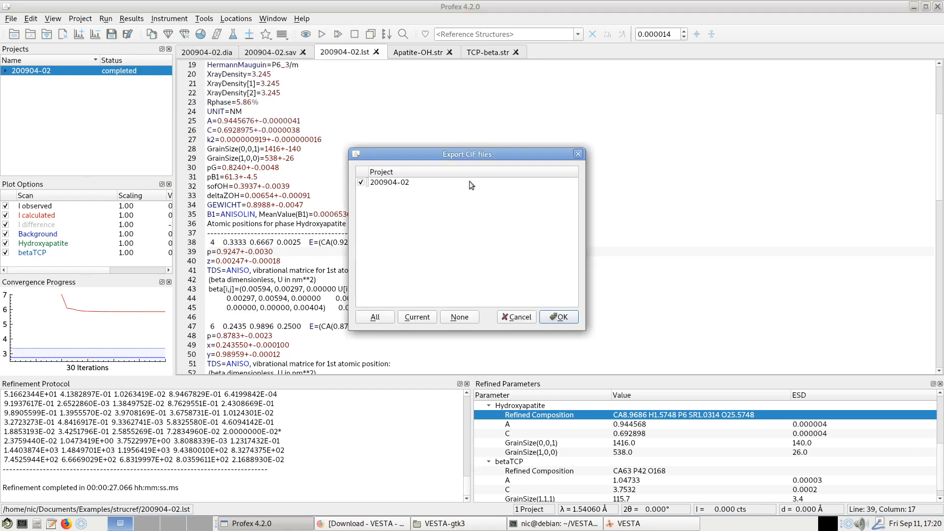
click(559, 317)
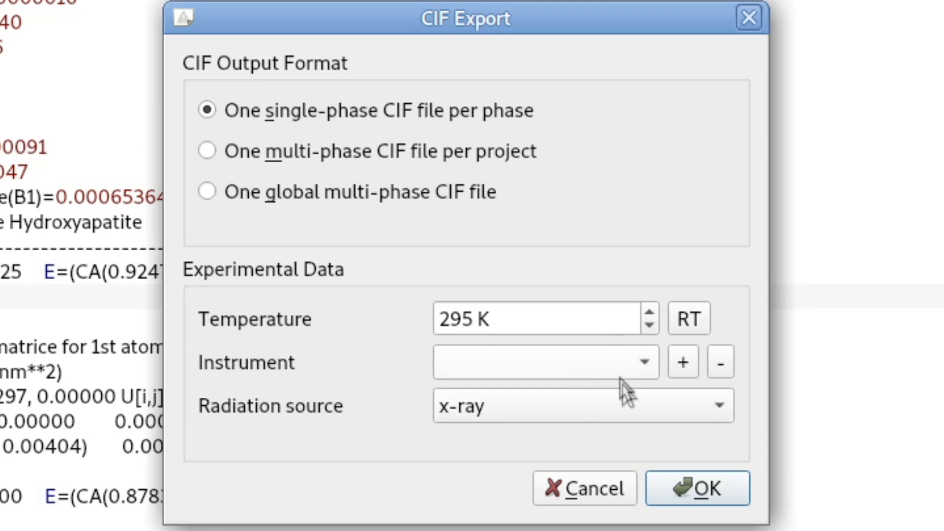
click(684, 489)
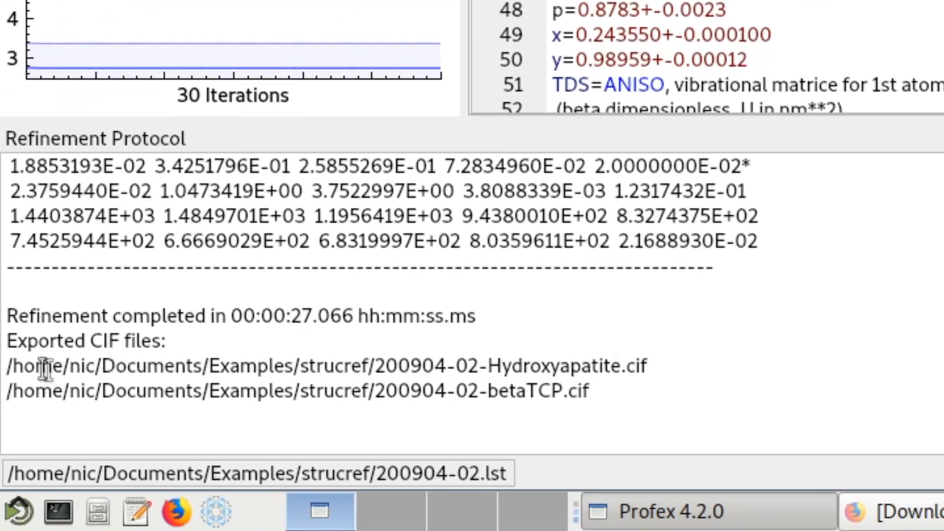
Step: Check the folder, project name and phase names of the exported CIF files in the Refinement Protocol
drag(11, 369, 688, 374)
click(695, 373)
drag(375, 364, 477, 364)
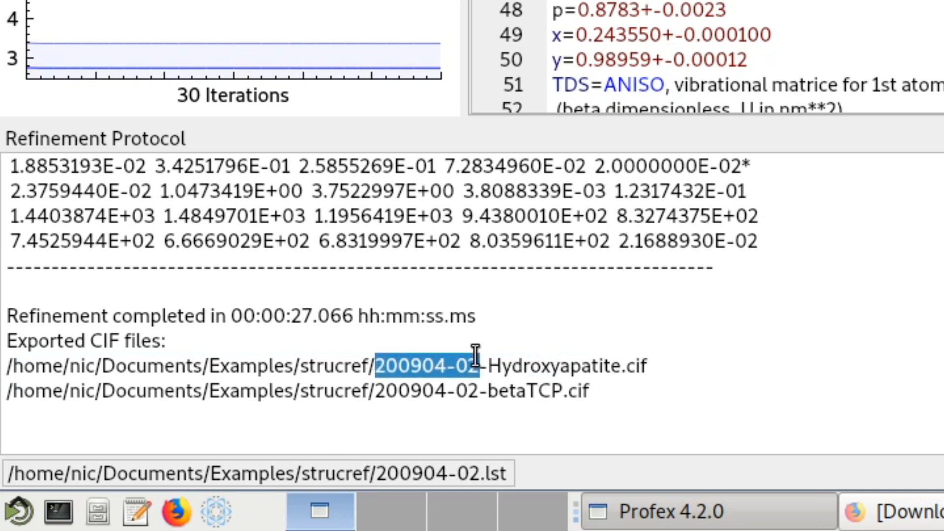
click(448, 363)
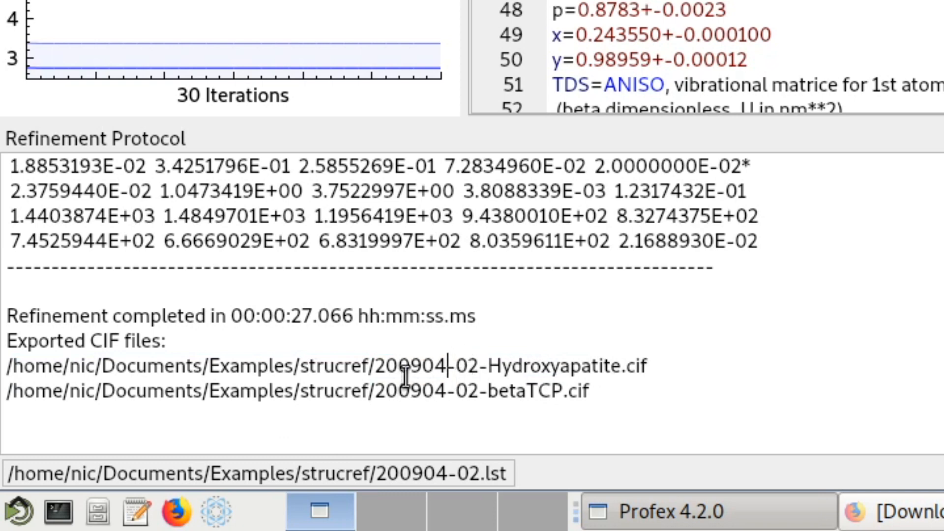
drag(502, 366, 560, 362)
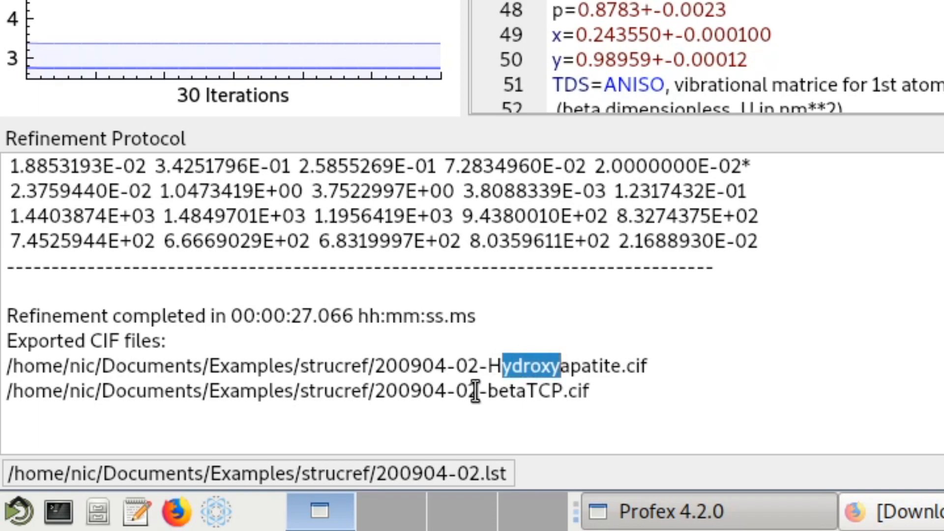
drag(487, 390, 552, 388)
click(568, 390)
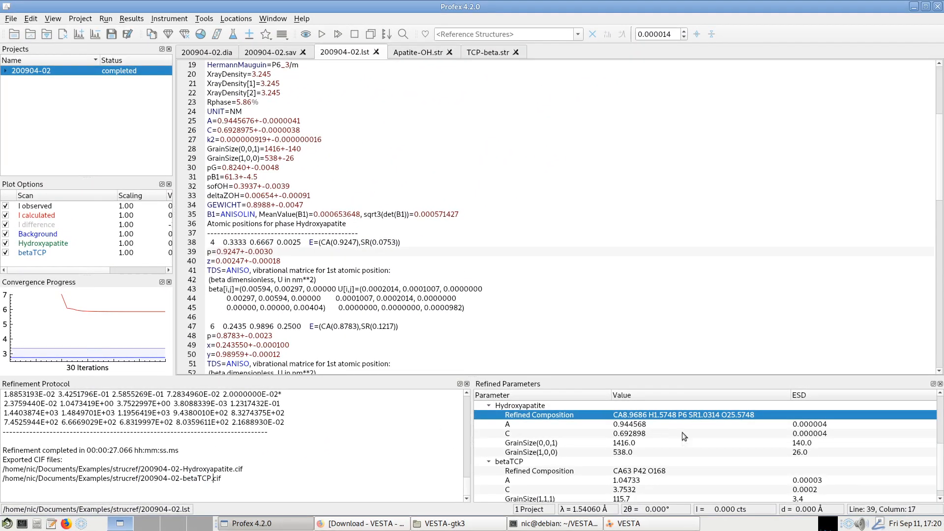
Step: Switch to VESTA and open 200904-02-Hydroxyapatite.cif from Documents/Examples/strucref, filtering for Crystallographic Information Files
click(647, 523)
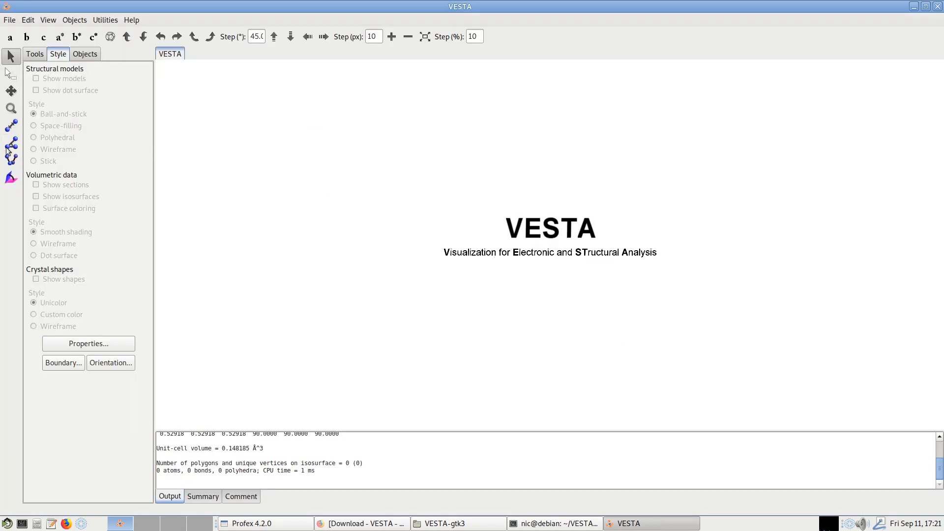
click(10, 20)
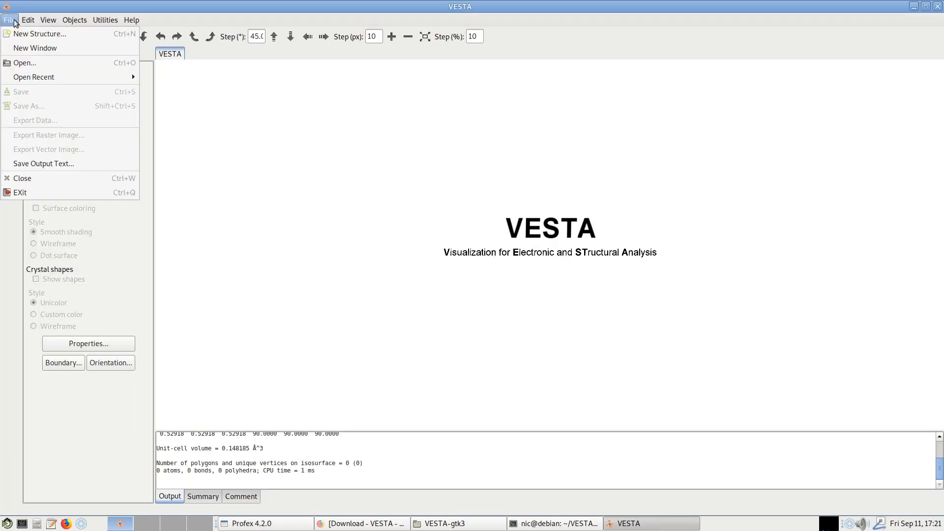
click(20, 61)
click(500, 371)
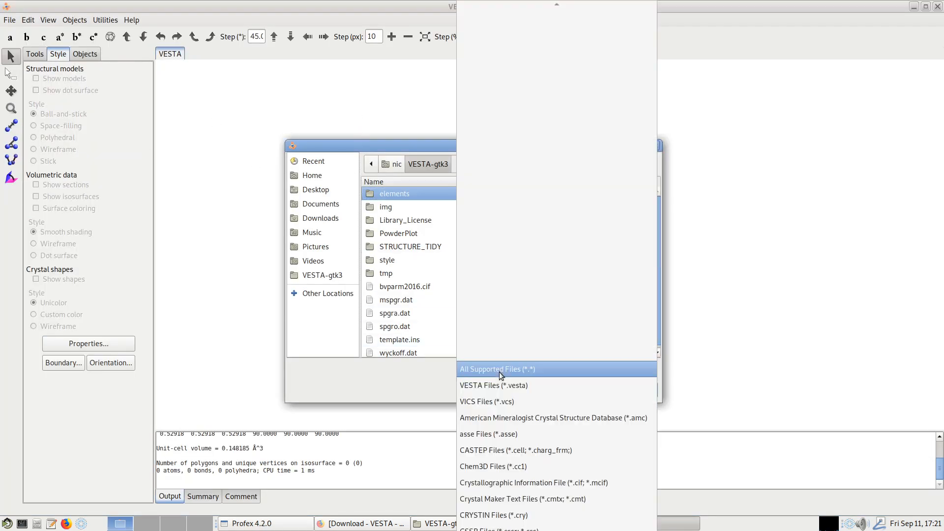
scroll(558, 473, down, 5)
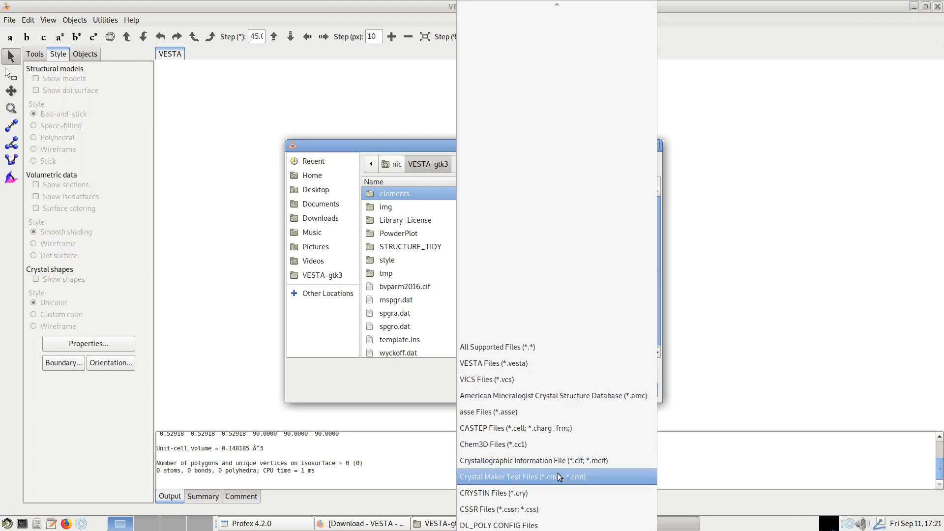
click(571, 342)
click(393, 164)
double_click(404, 207)
double_click(409, 247)
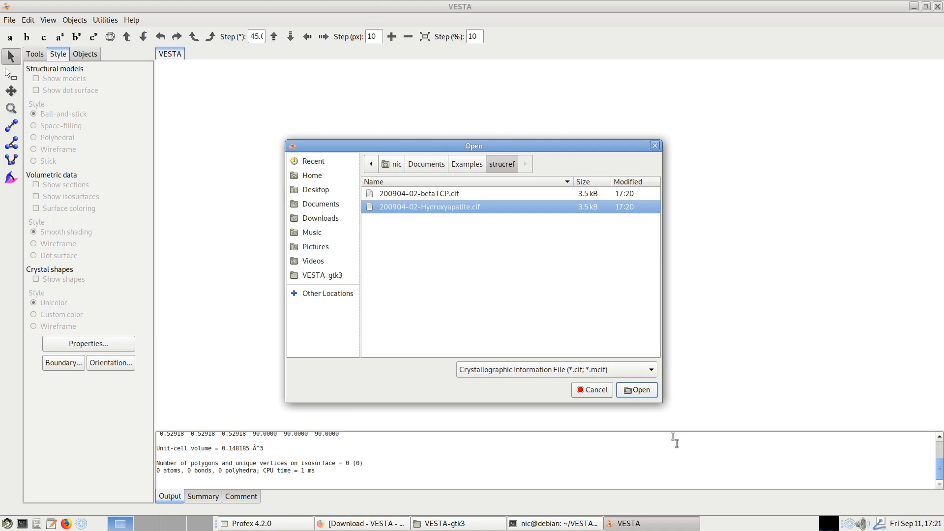
click(637, 387)
Step: Edit the structure's bonds to keep only the phosphorus–oxygen ones, with a maximum length of 1.7
drag(523, 332, 521, 258)
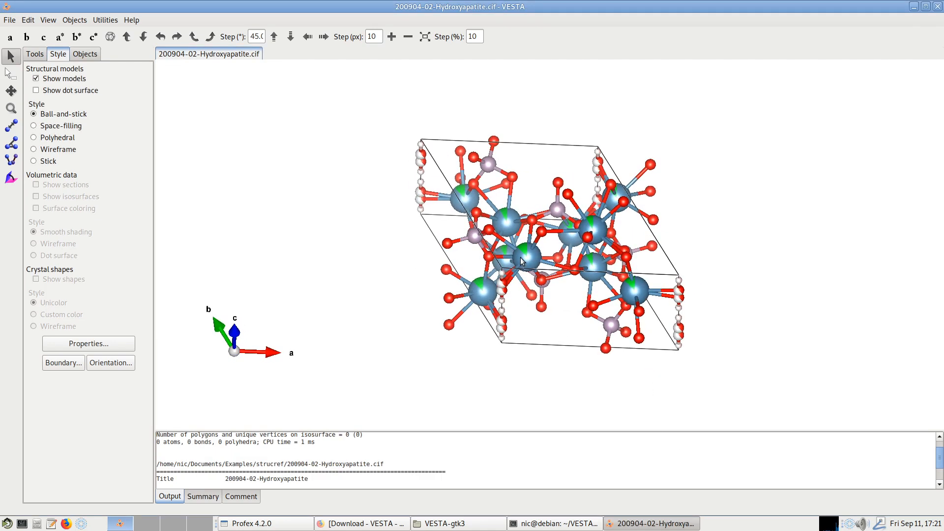
click(48, 20)
mouse_move(29, 22)
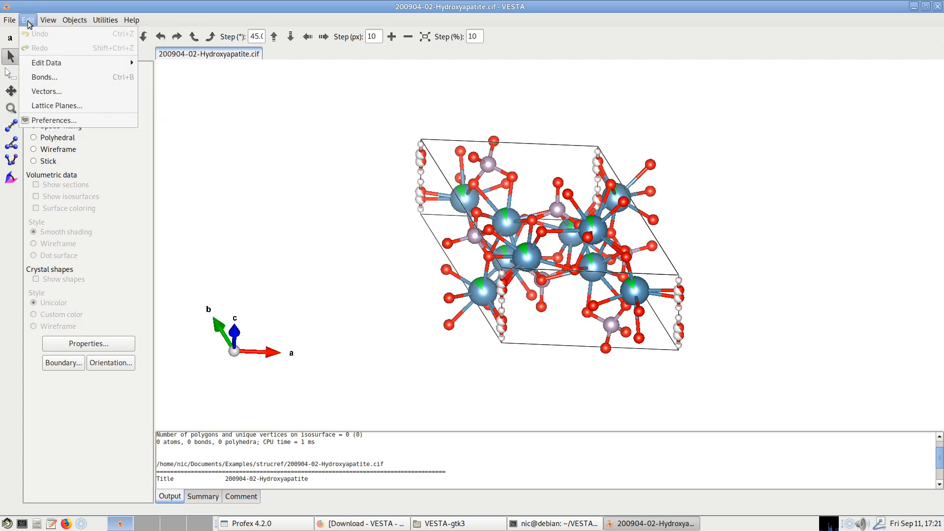
click(44, 77)
click(382, 302)
click(613, 312)
click(613, 311)
click(617, 295)
double_click(601, 270)
text(1.7)
click(523, 378)
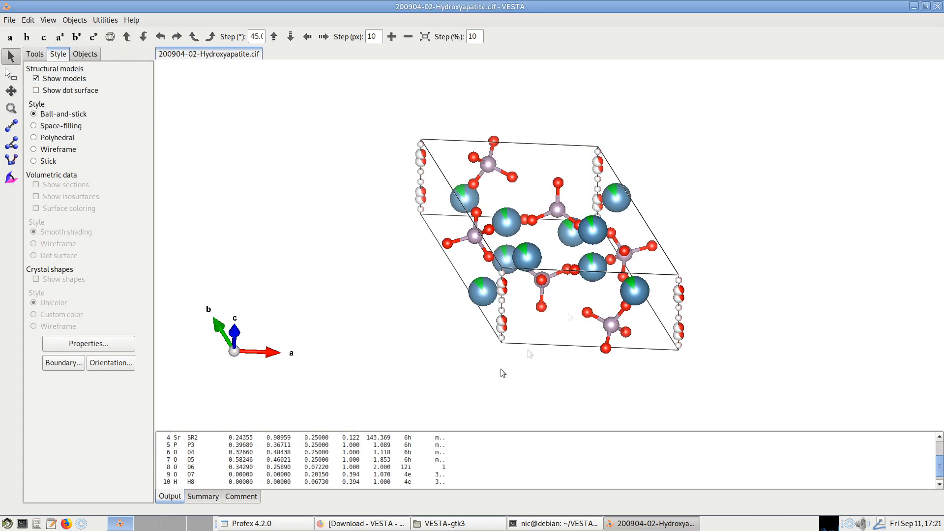
Step: Display the hydroxyapatite structure in Polyhedral style and turn it to view the phosphate tetrahedra
click(55, 138)
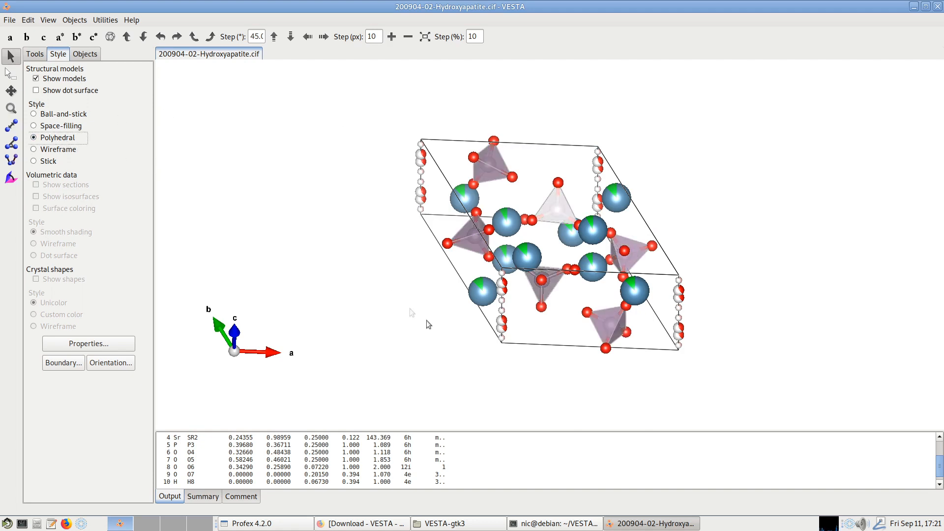
drag(709, 322, 752, 171)
drag(486, 175, 451, 253)
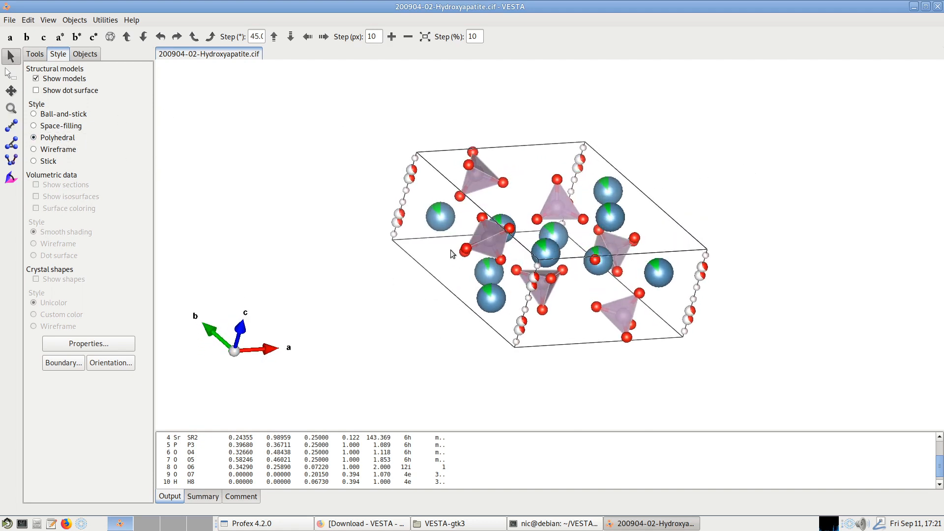
Step: Select a phosphate tetrahedron and examine its individual P–O bond lengths, average bond length and distortion values in the output
click(492, 238)
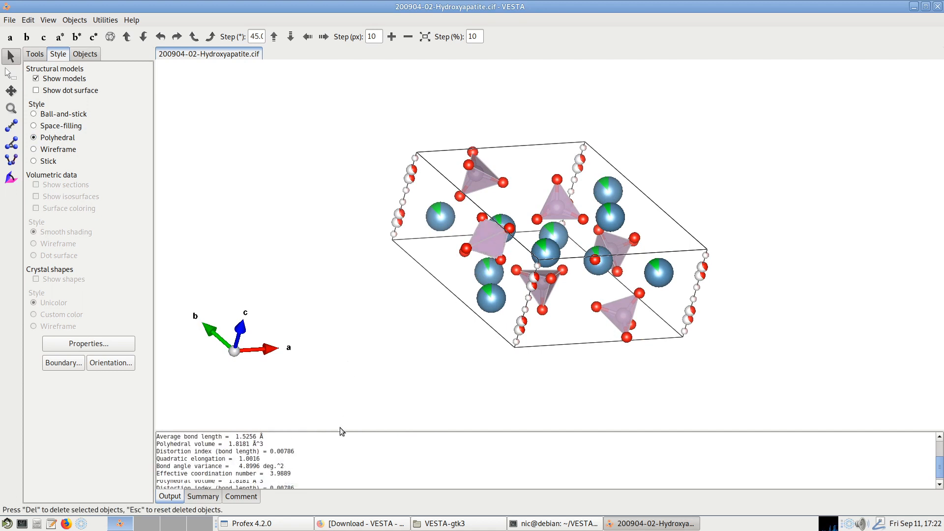
scroll(343, 452, up, 2)
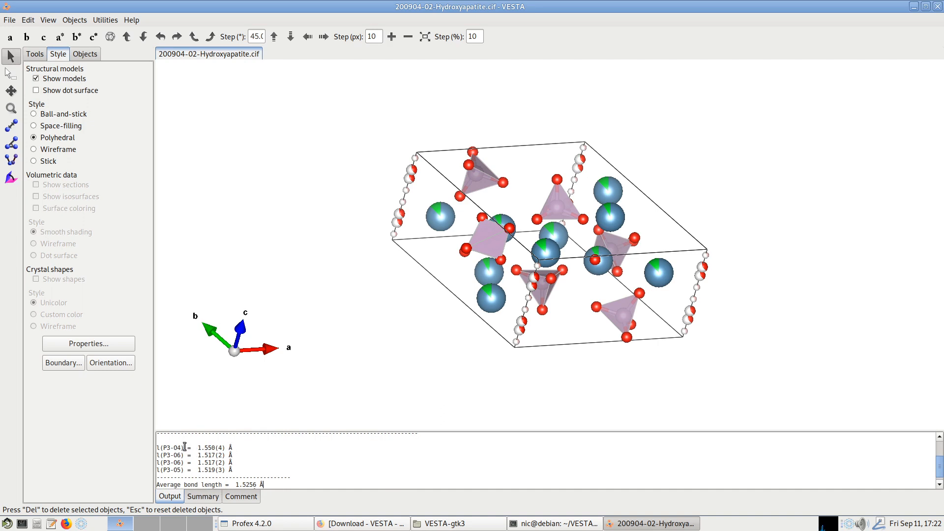
click(166, 449)
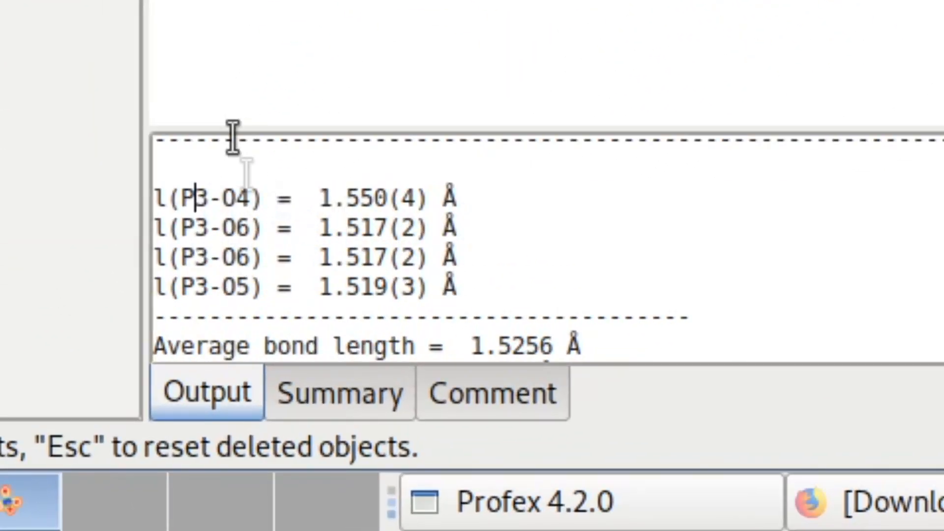
click(362, 197)
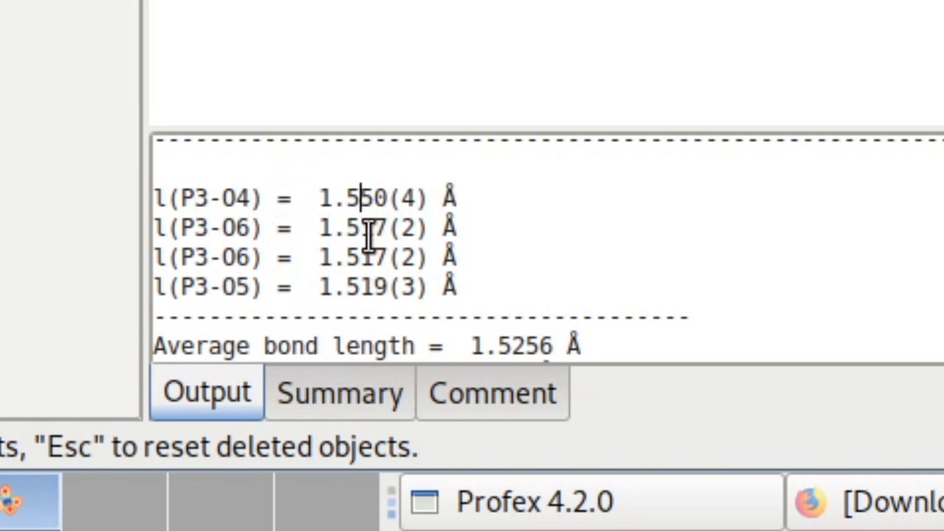
click(373, 232)
drag(369, 266, 375, 287)
click(386, 288)
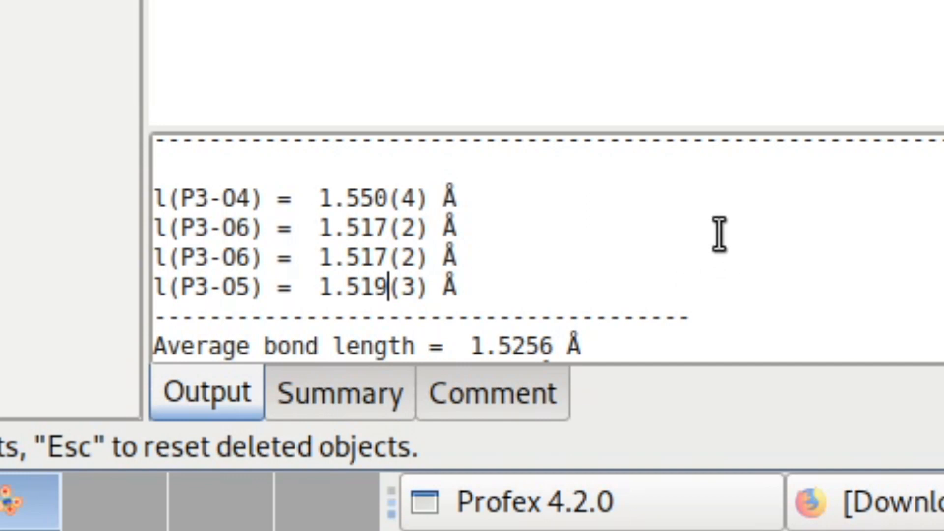
click(375, 198)
scroll(546, 248, down, 2)
scroll(546, 248, up, 3)
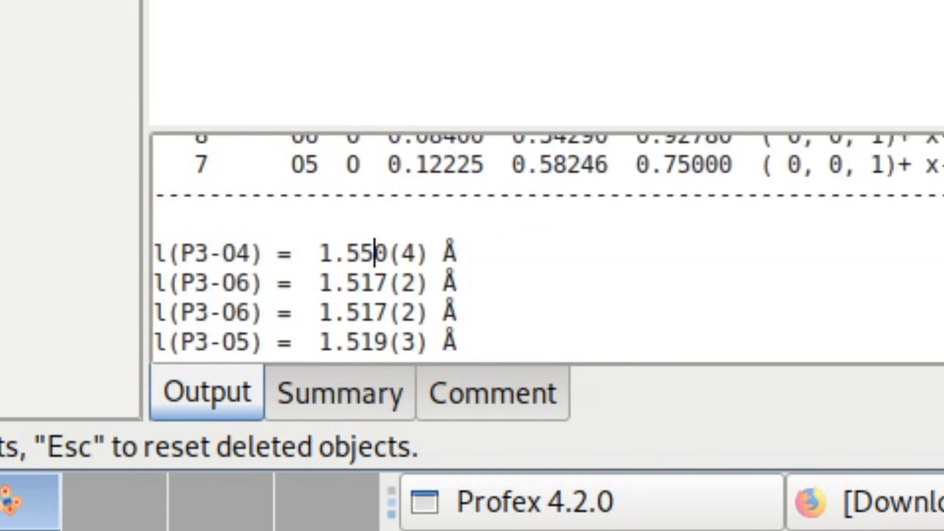
scroll(546, 248, down, 3)
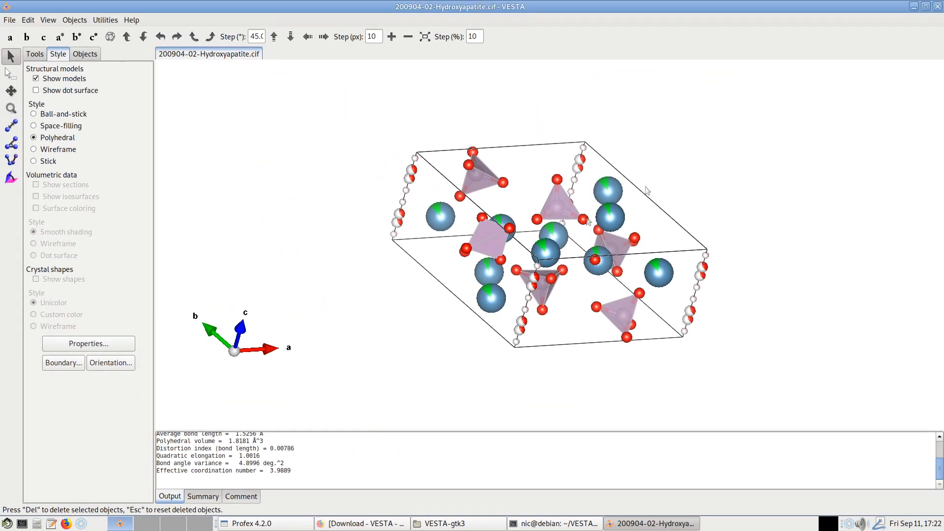
Step: Select a mixed calcium/strontium atom and inspect the unit cell's partially occupied sites from several angles
drag(693, 164, 674, 130)
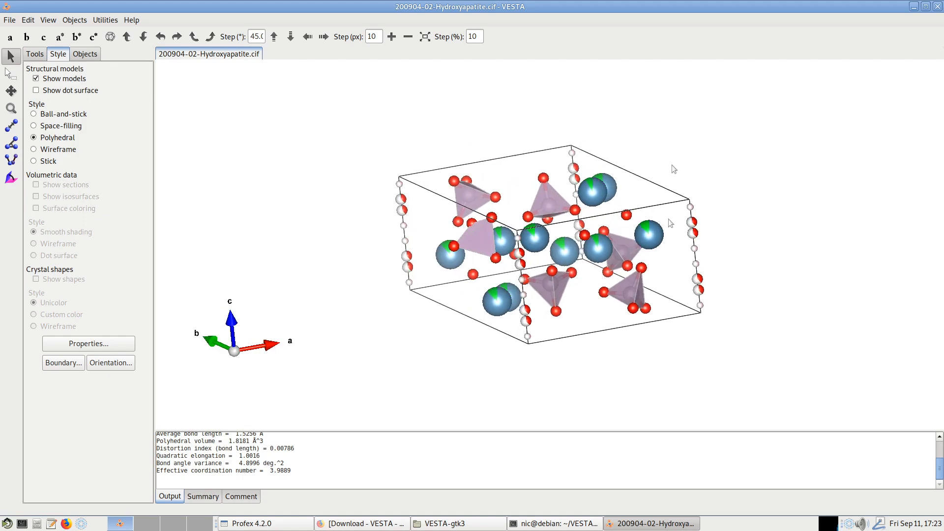
drag(613, 371, 666, 324)
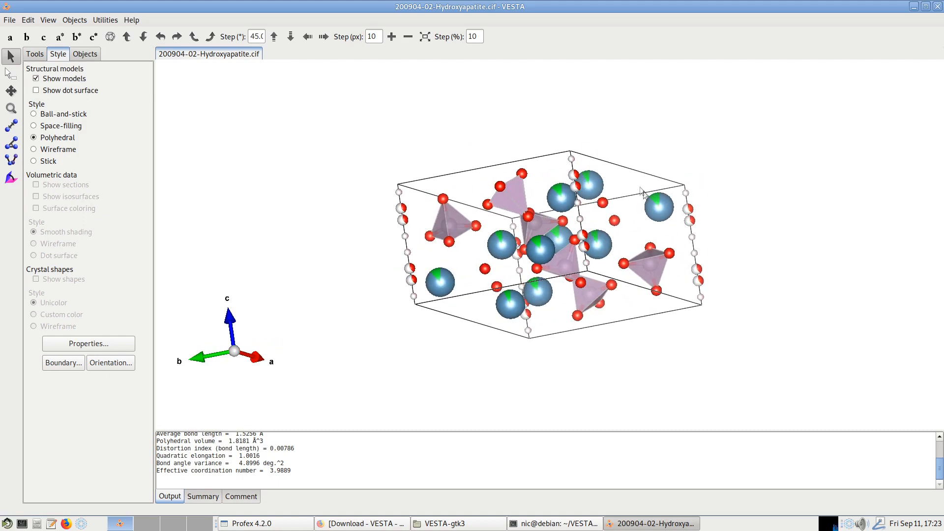
click(664, 212)
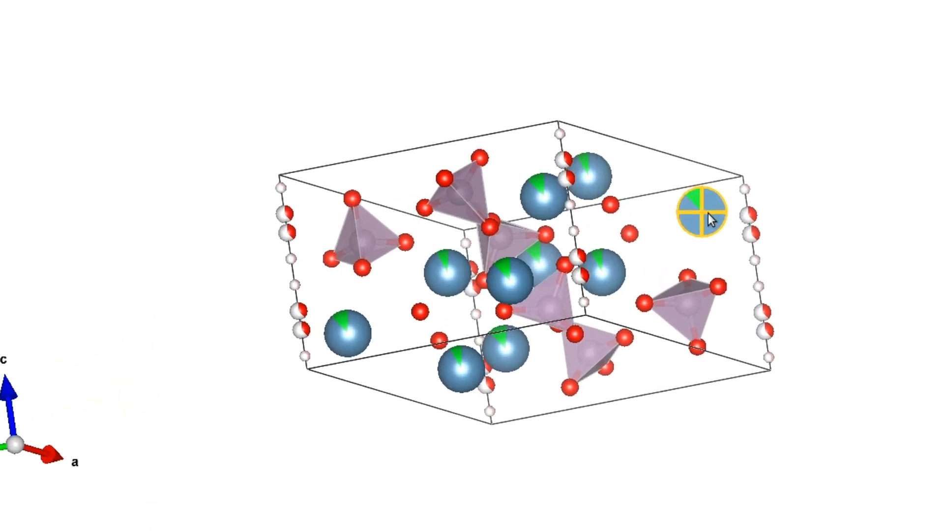
drag(758, 230, 642, 206)
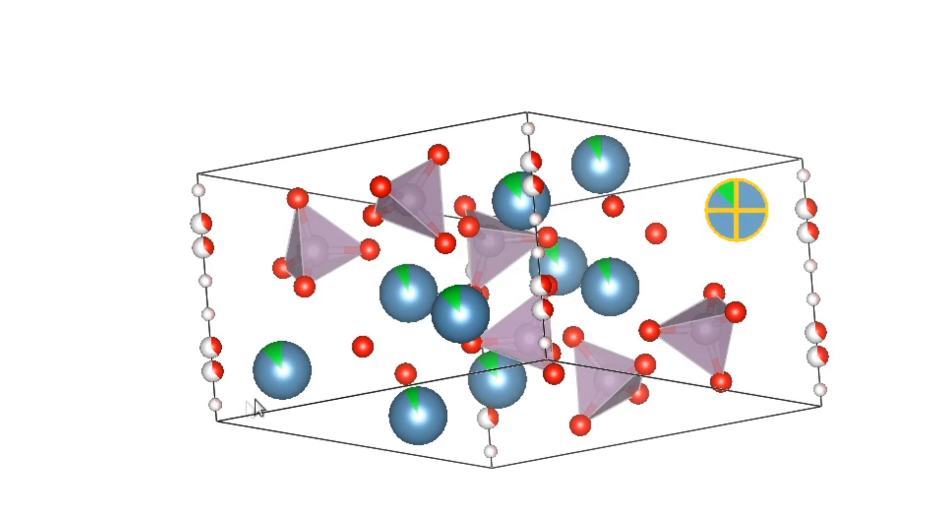
drag(916, 221, 943, 327)
drag(726, 391, 651, 279)
drag(716, 245, 708, 152)
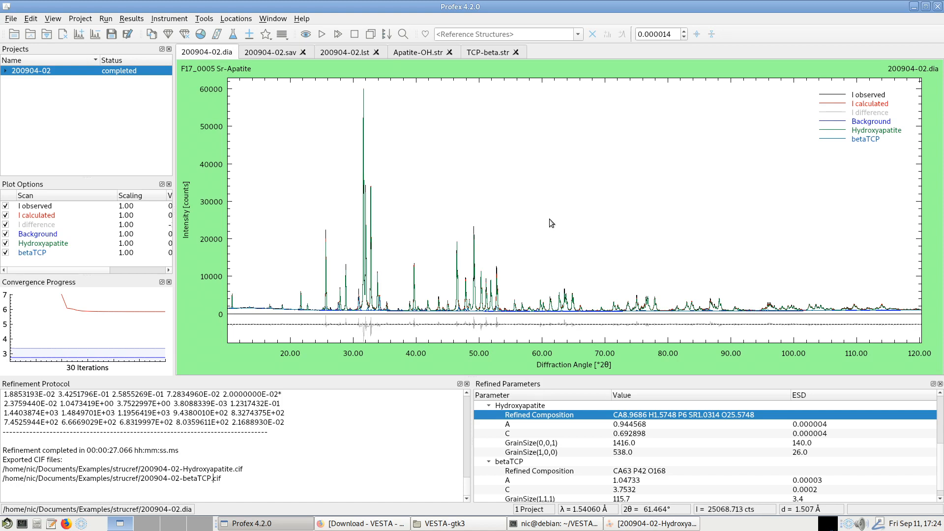
Step: Return to Profex and bring up the Apatite-OH.str structure file
click(406, 53)
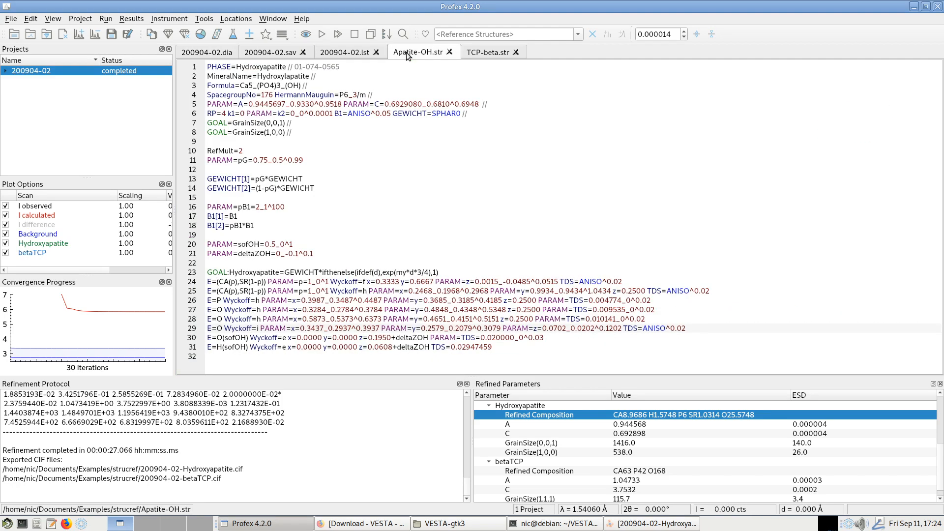